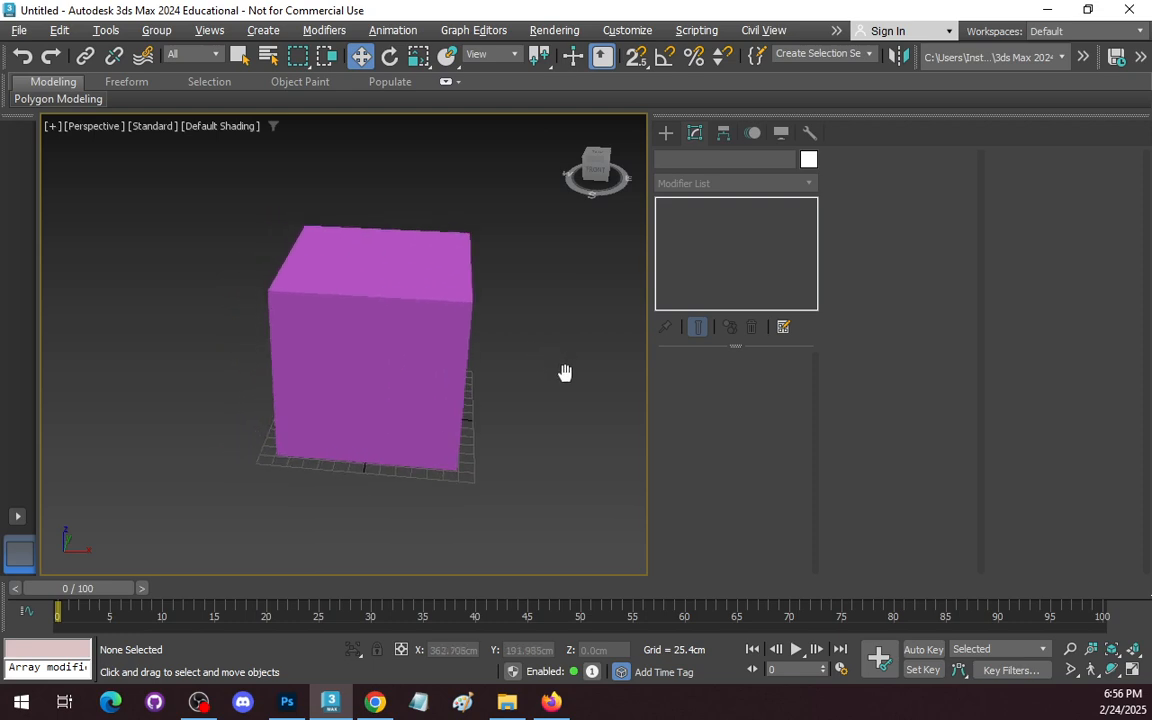
- Turn on Edged Faces shading in the Perspective viewport so the box's segment lines are drawn
{"action": "left_click", "coordinate": [229, 125]}
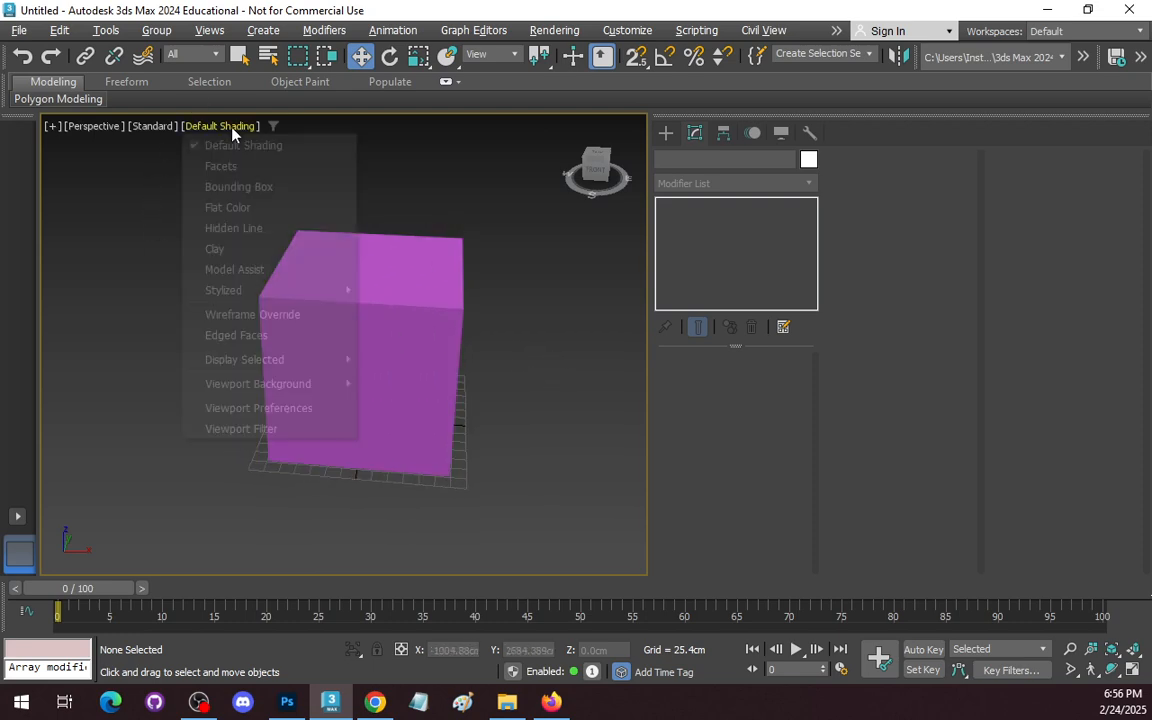
{"action": "left_click", "coordinate": [240, 335]}
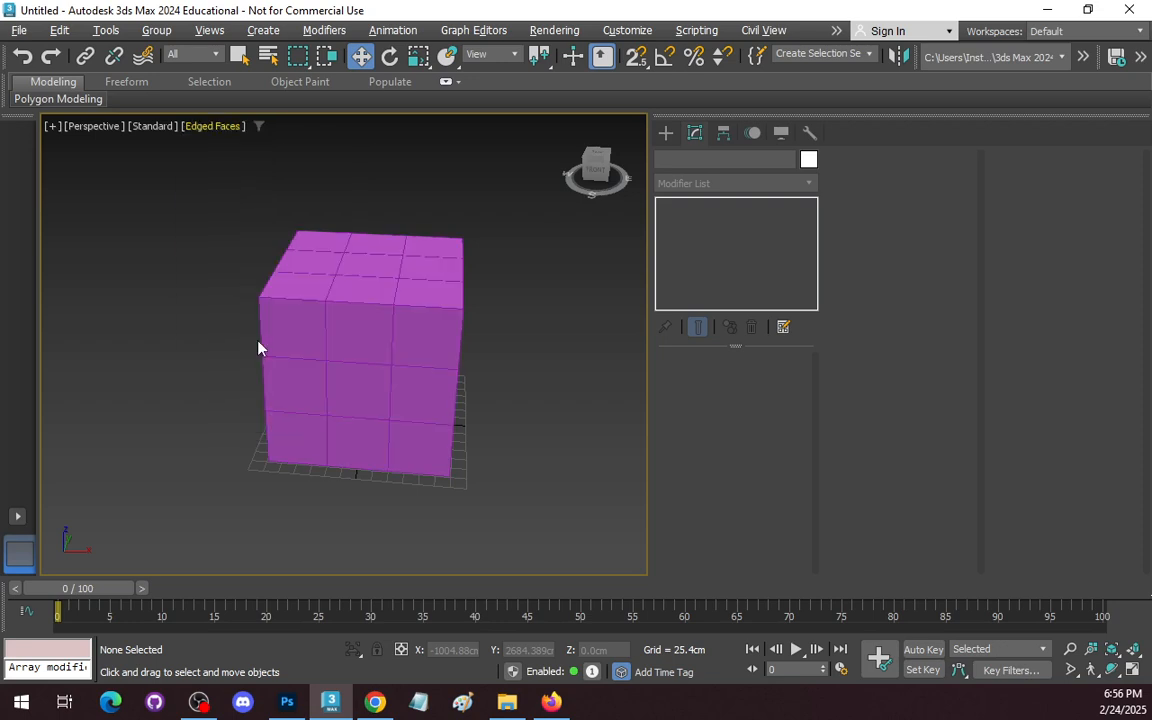
{"action": "scroll", "coordinate": [350, 418], "scroll_direction": "up", "scroll_amount": 3}
{"action": "scroll", "coordinate": [358, 388], "scroll_direction": "down", "scroll_amount": 3}
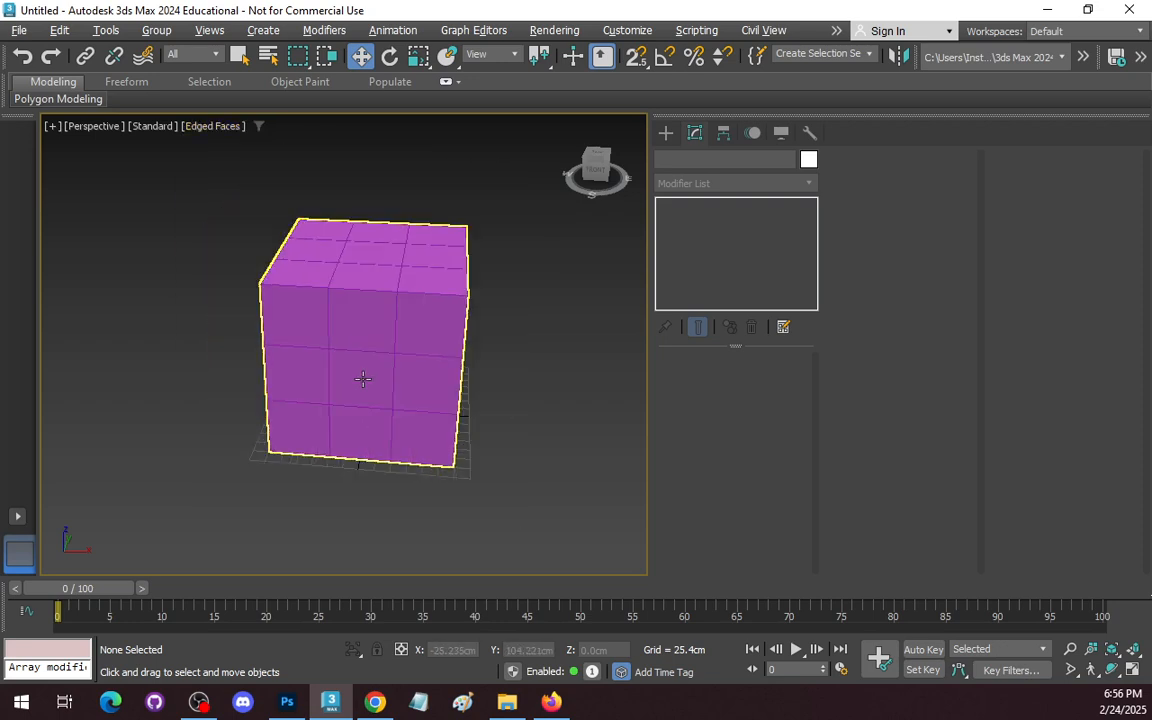
- Select the box and change its object color to white
{"action": "left_click", "coordinate": [454, 299]}
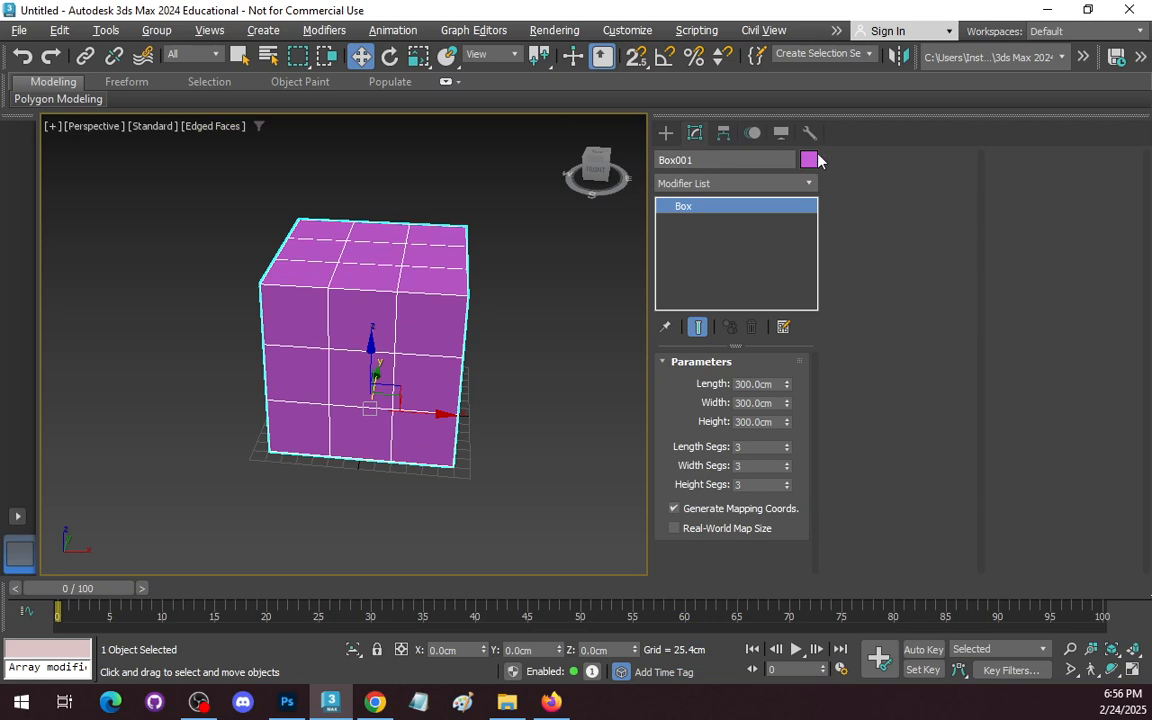
{"action": "left_click", "coordinate": [809, 160]}
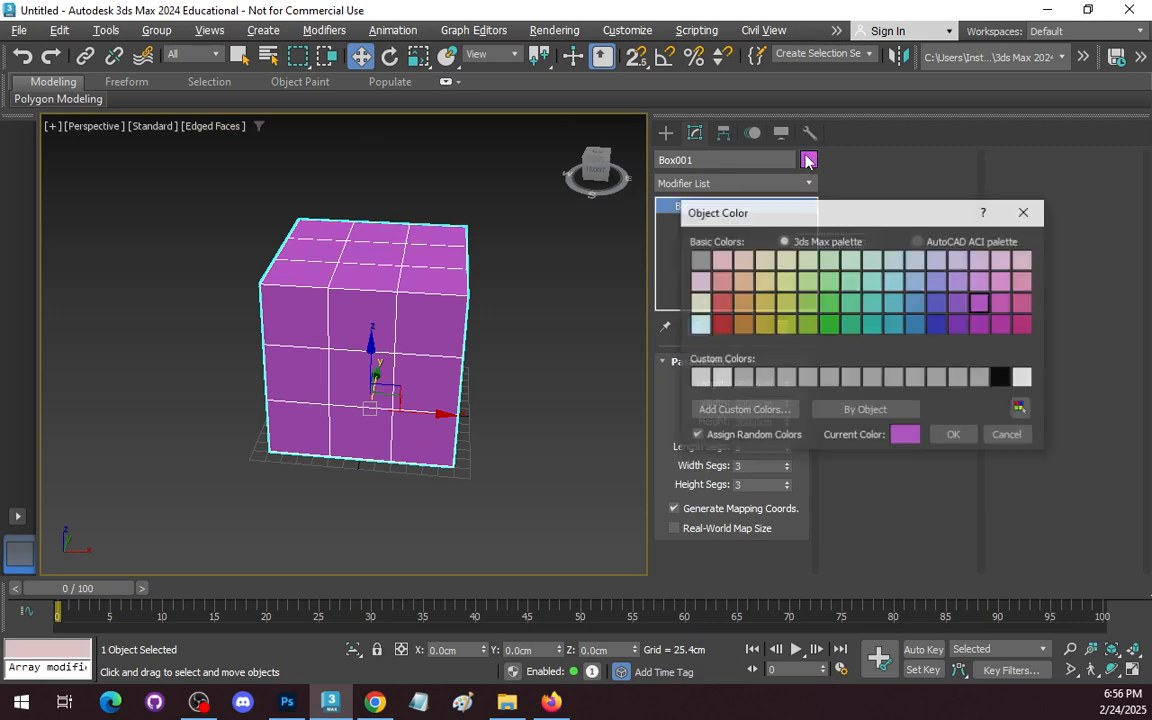
{"action": "left_click", "coordinate": [1023, 378]}
{"action": "left_click", "coordinate": [950, 437]}
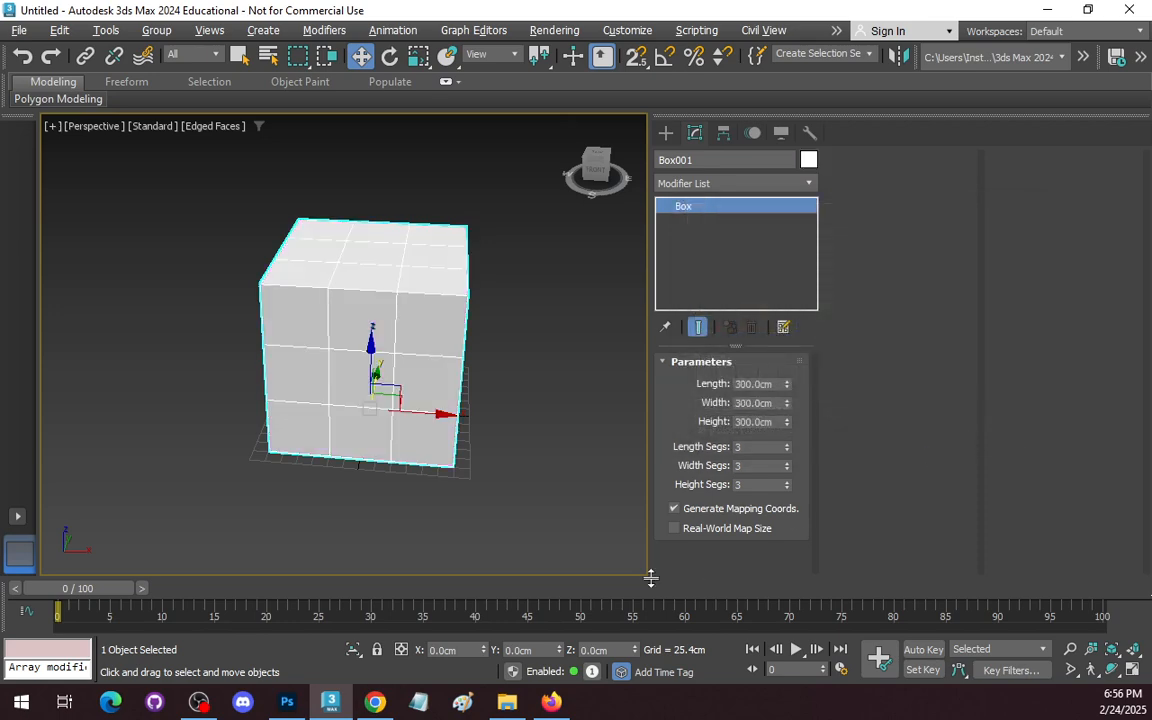
- Set the selected box's object color to black from the custom colors
{"action": "left_click", "coordinate": [809, 160]}
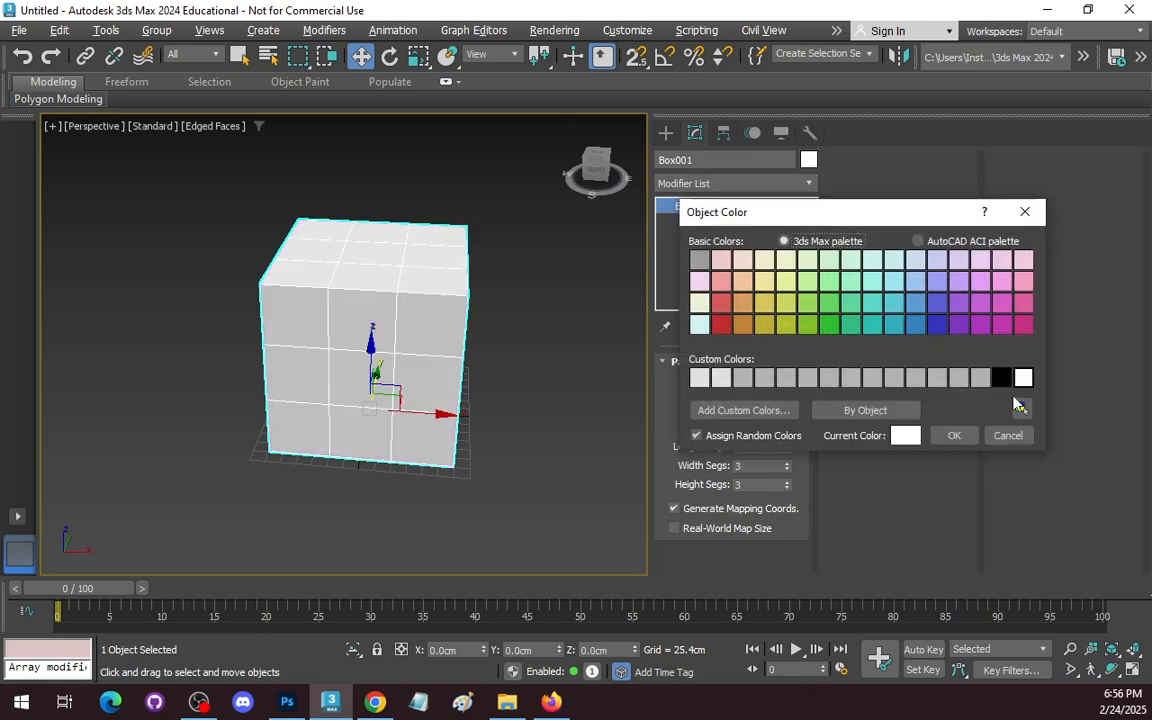
{"action": "left_click", "coordinate": [1001, 378]}
{"action": "left_click", "coordinate": [954, 435]}
{"action": "scroll", "coordinate": [456, 356], "scroll_direction": "up", "scroll_amount": 3}
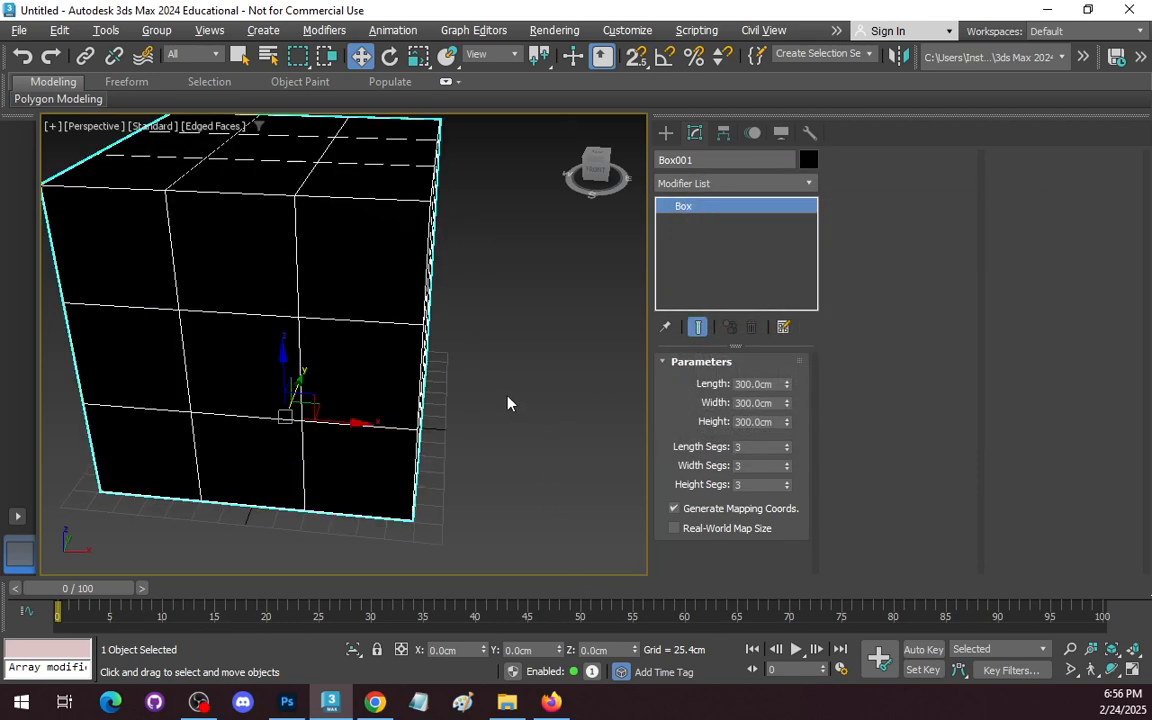
{"action": "scroll", "coordinate": [457, 352], "scroll_direction": "down", "scroll_amount": 3}
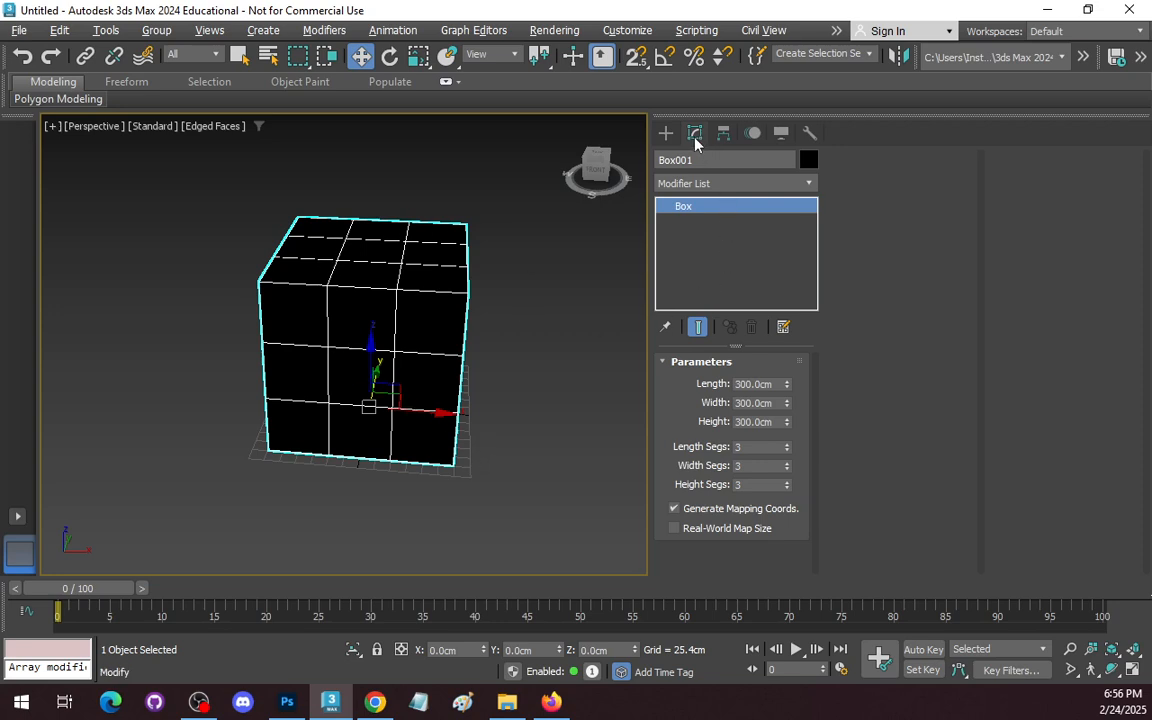
- Convert the box to an Editable Mesh
{"action": "right_click", "coordinate": [697, 206]}
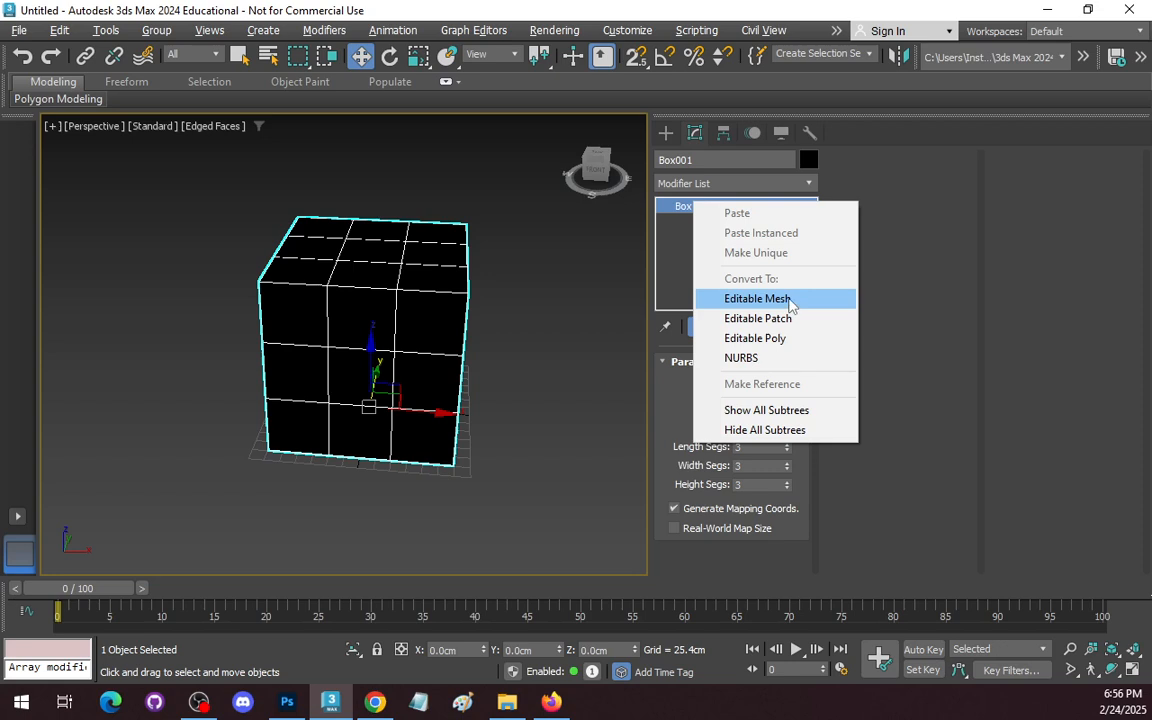
{"action": "left_click", "coordinate": [1050, 481]}
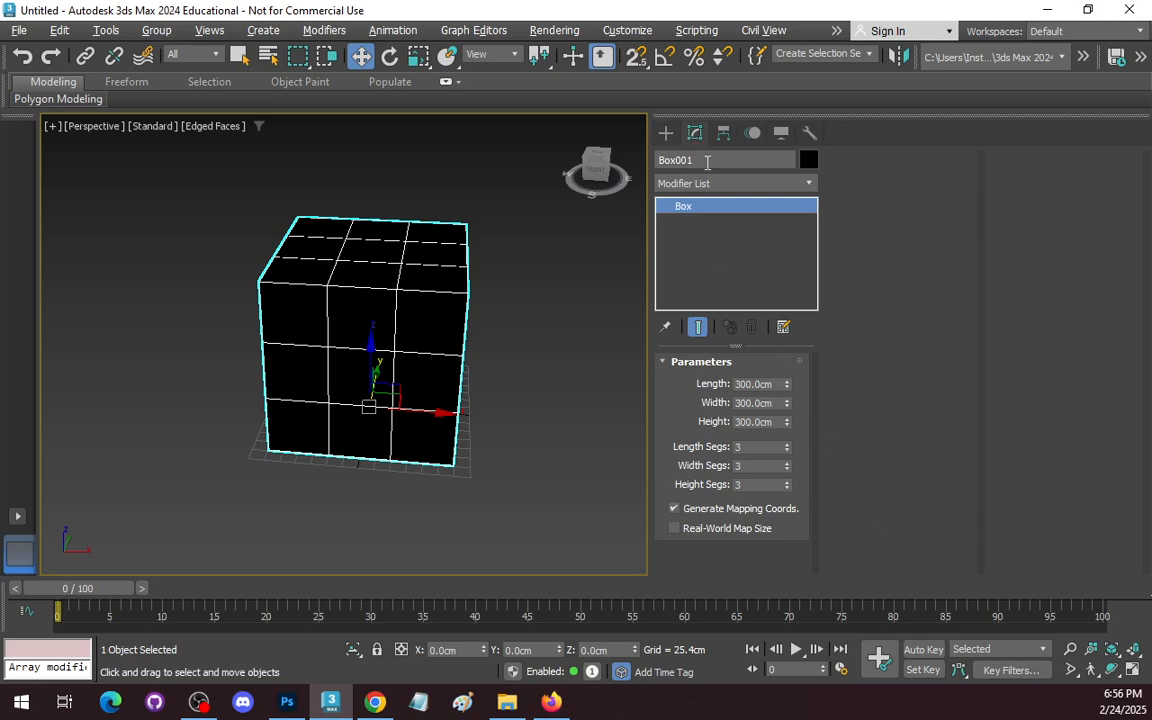
{"action": "right_click", "coordinate": [727, 208]}
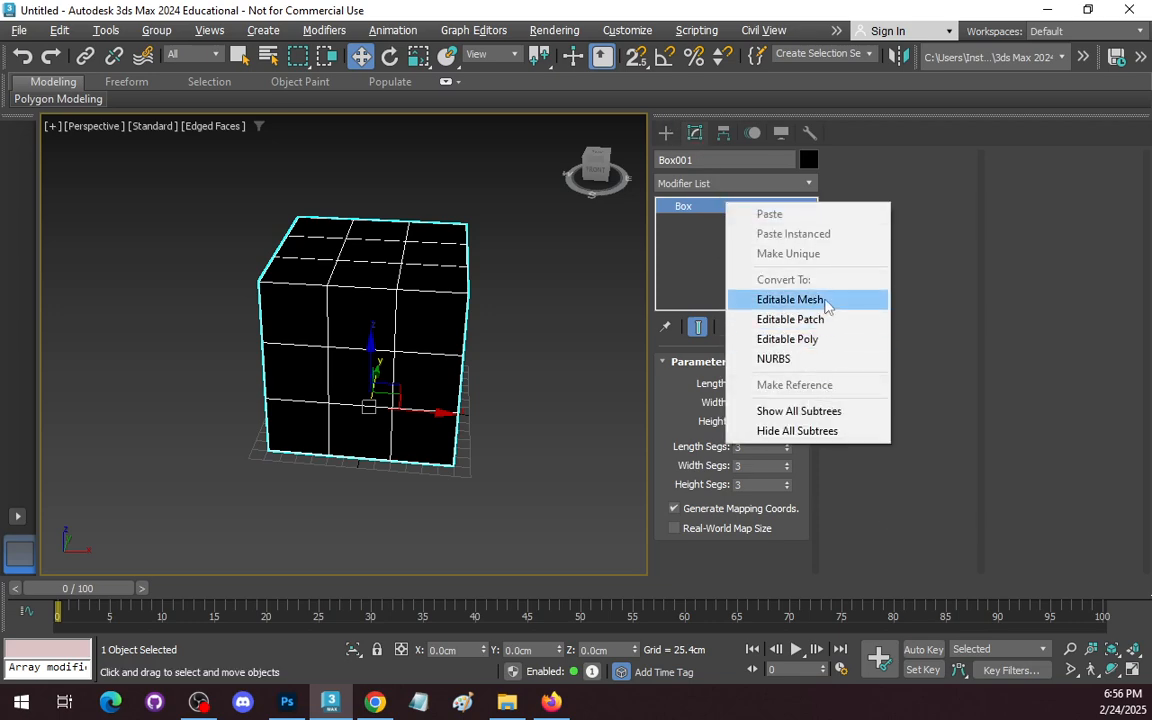
{"action": "left_click", "coordinate": [825, 301]}
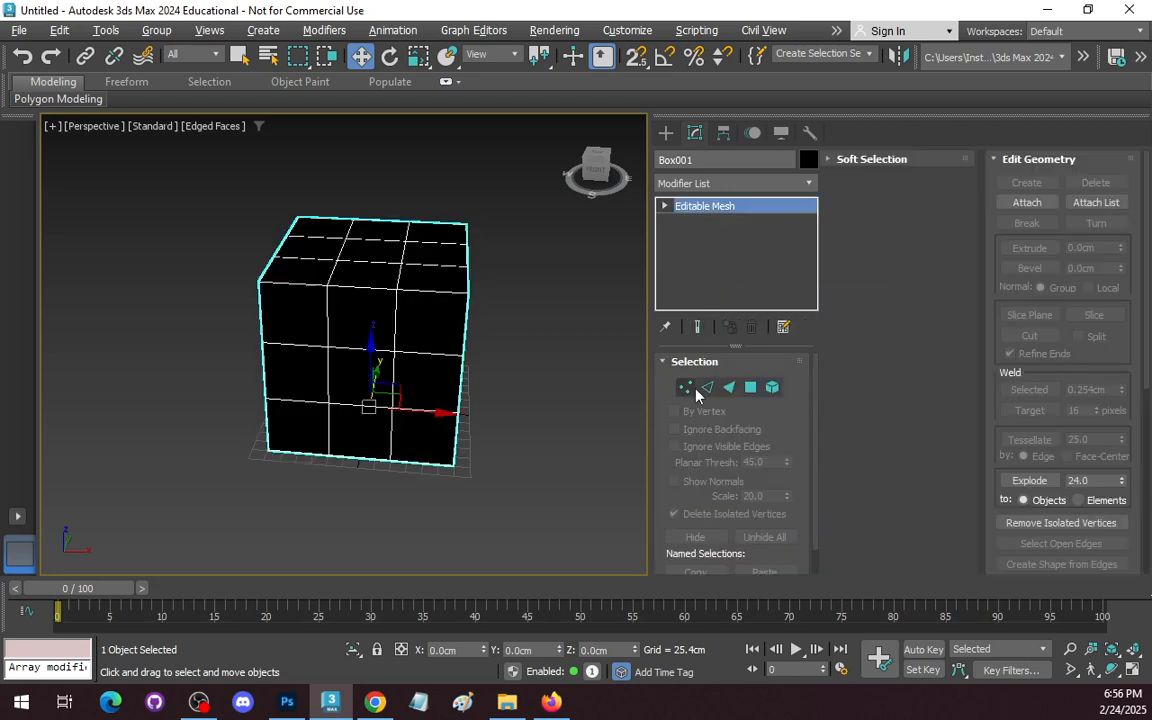
- Enter vertex level on the mesh, try moving the box's front-right top corner vertex, and undo the move
{"action": "left_click", "coordinate": [685, 388]}
{"action": "left_click", "coordinate": [466, 290]}
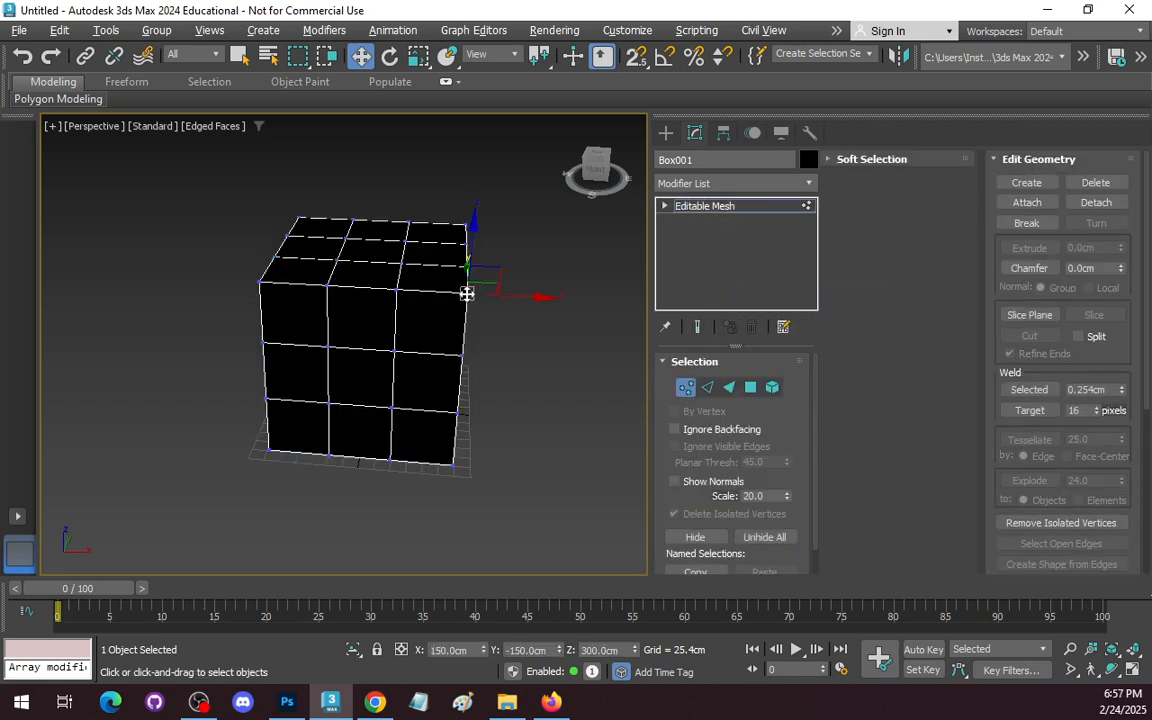
{"action": "left_click_drag", "start_coordinate": [491, 278], "coordinate": [557, 288]}
{"action": "key", "text": "ctrl+z"}
- Try pulling the left inner vertex of the front top edge outward along Y, and undo the move
{"action": "left_click", "coordinate": [396, 288]}
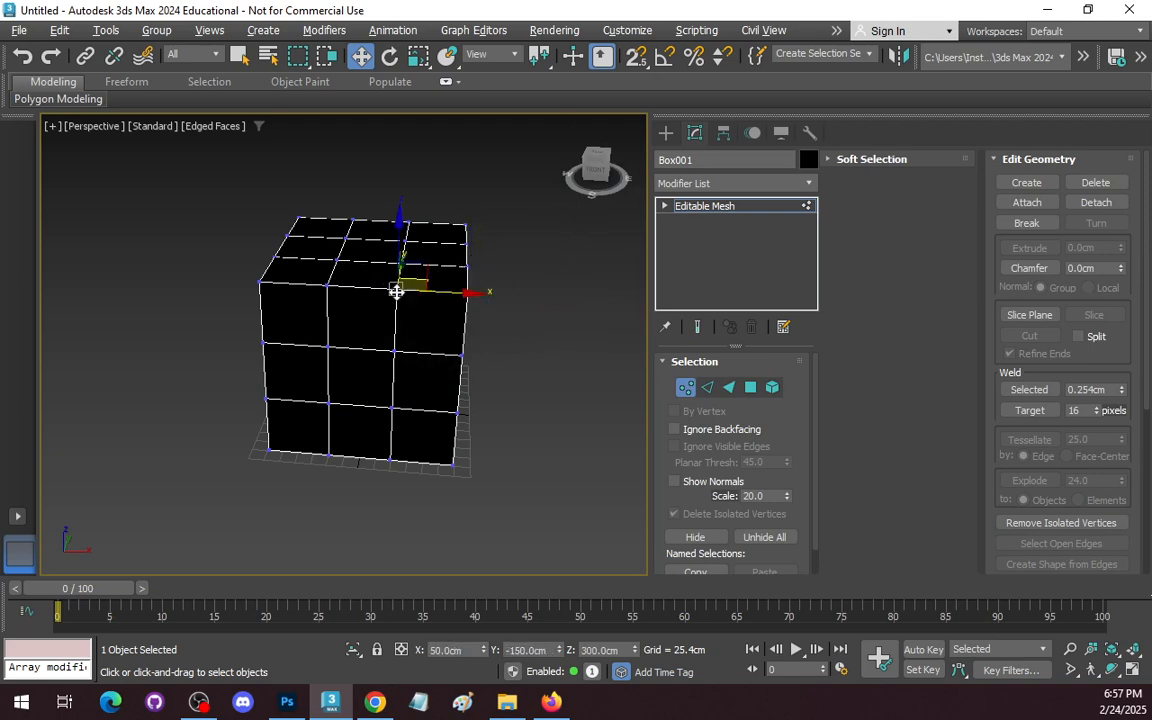
{"action": "left_click", "coordinate": [328, 283]}
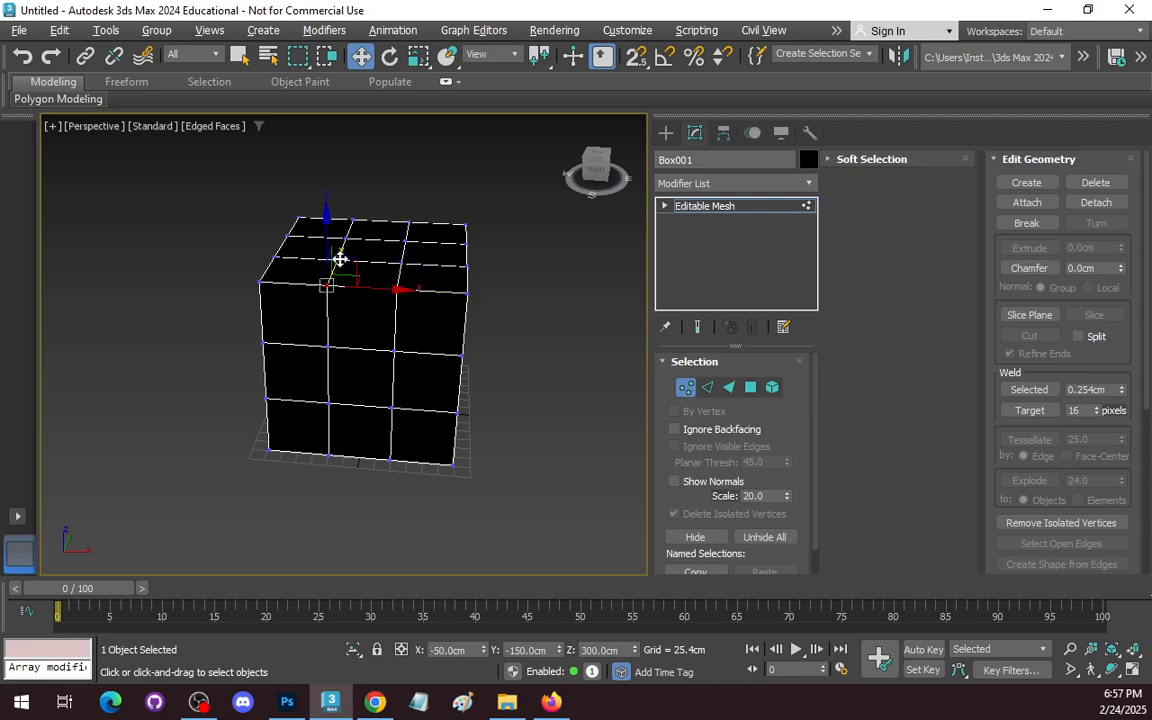
{"action": "left_click_drag", "start_coordinate": [337, 255], "coordinate": [350, 306]}
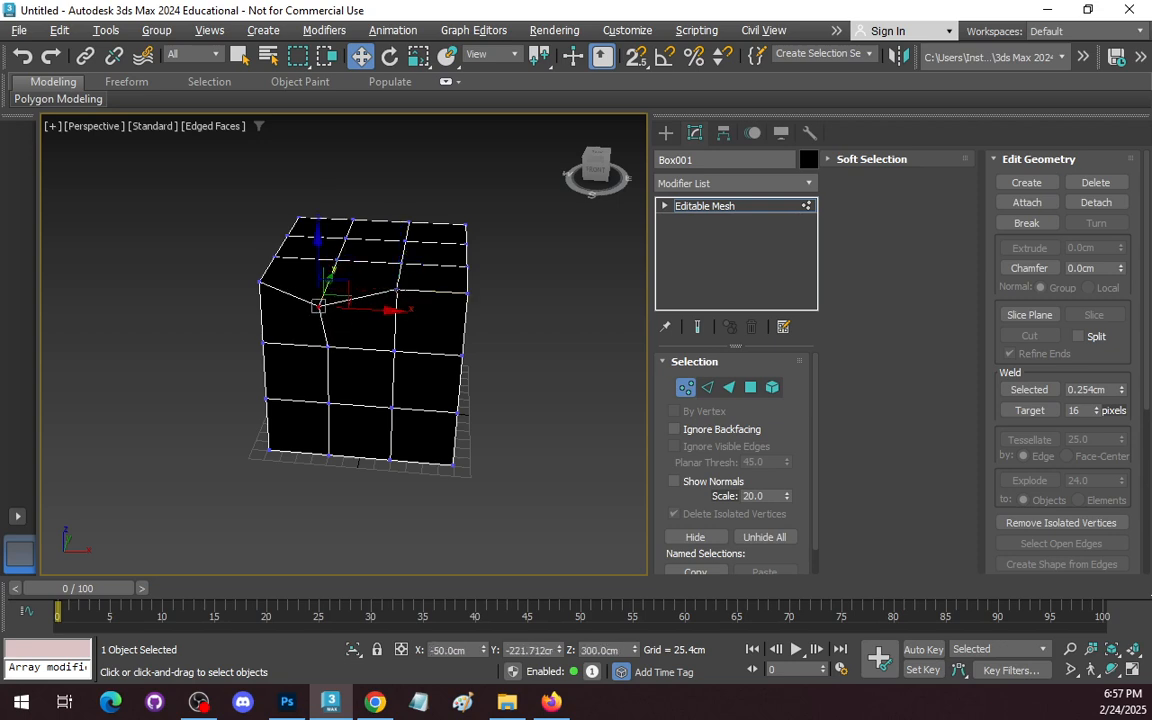
{"action": "key", "text": "ctrl+z"}
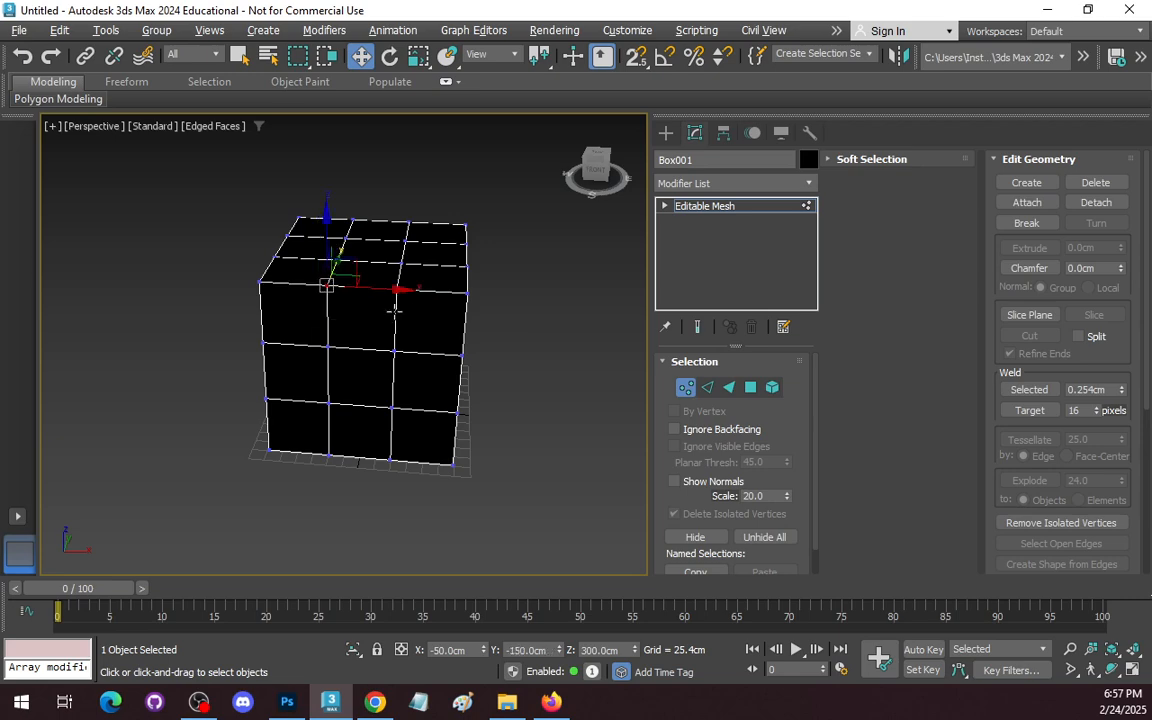
- Select both inner vertices of the front top edge and move them about 80 cm outward along negative Y
{"action": "left_click", "coordinate": [397, 289]}
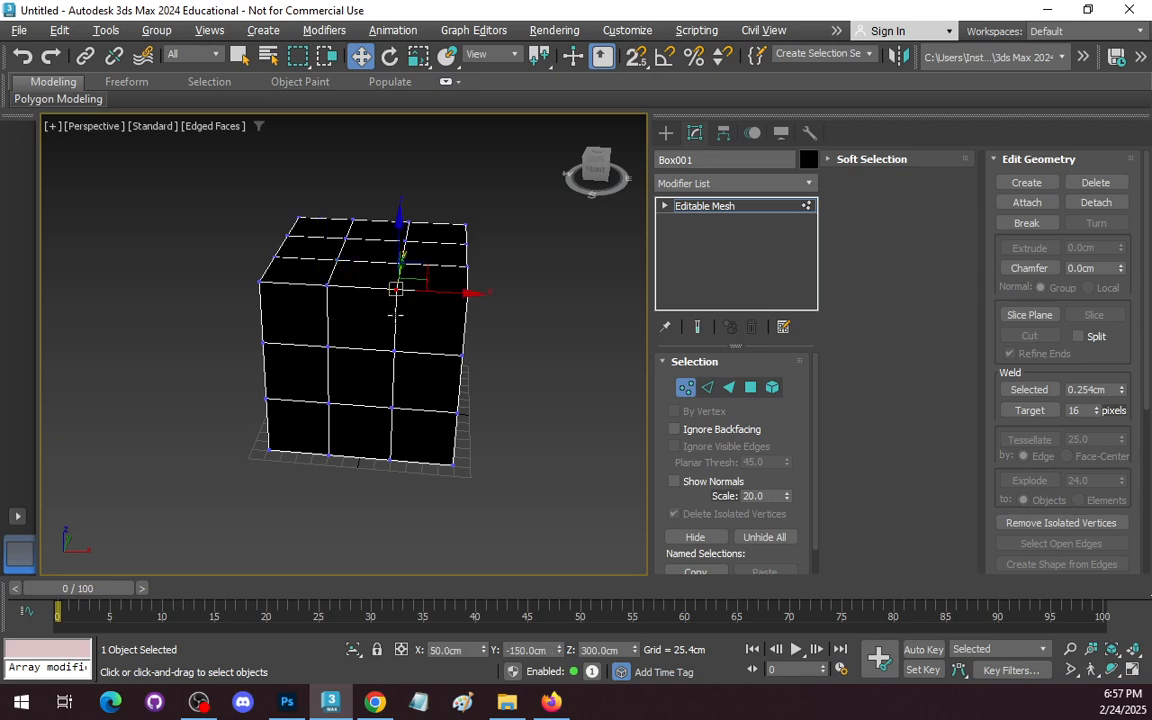
{"action": "left_click", "coordinate": [328, 284], "text": "ctrl"}
{"action": "left_click_drag", "start_coordinate": [372, 258], "coordinate": [358, 288]}
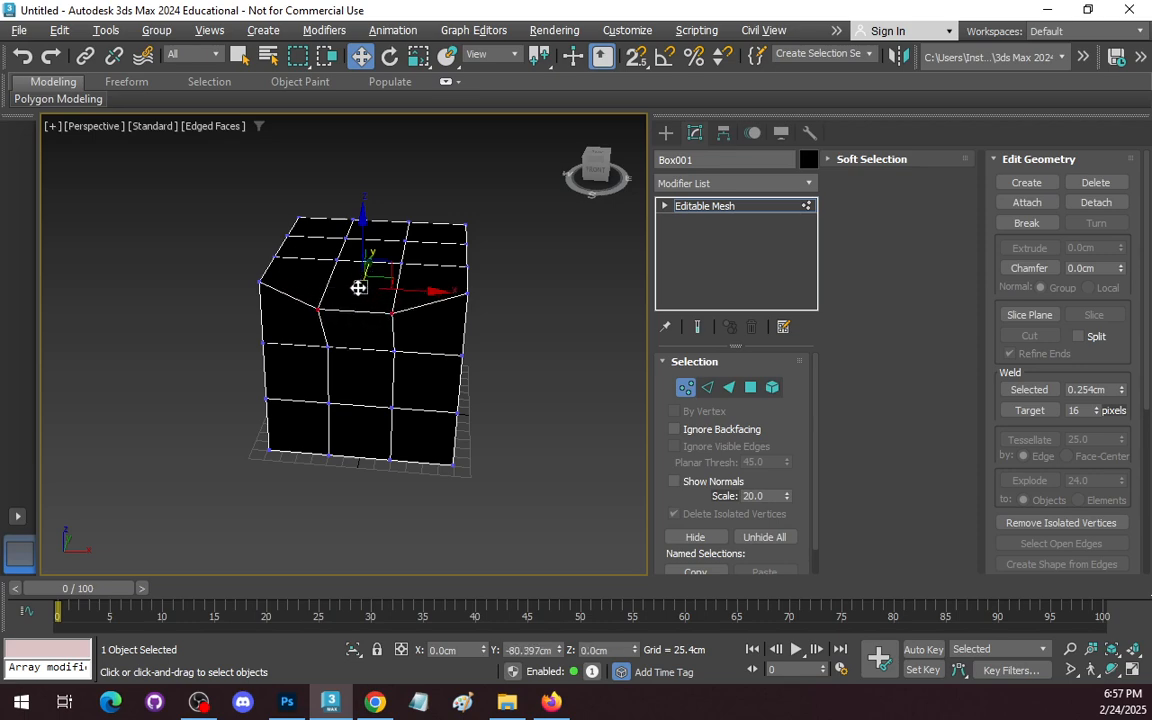
- Move the left inner vertex of the front face's row at 200 cm height to X = -1 cm
{"action": "left_click", "coordinate": [1111, 669]}
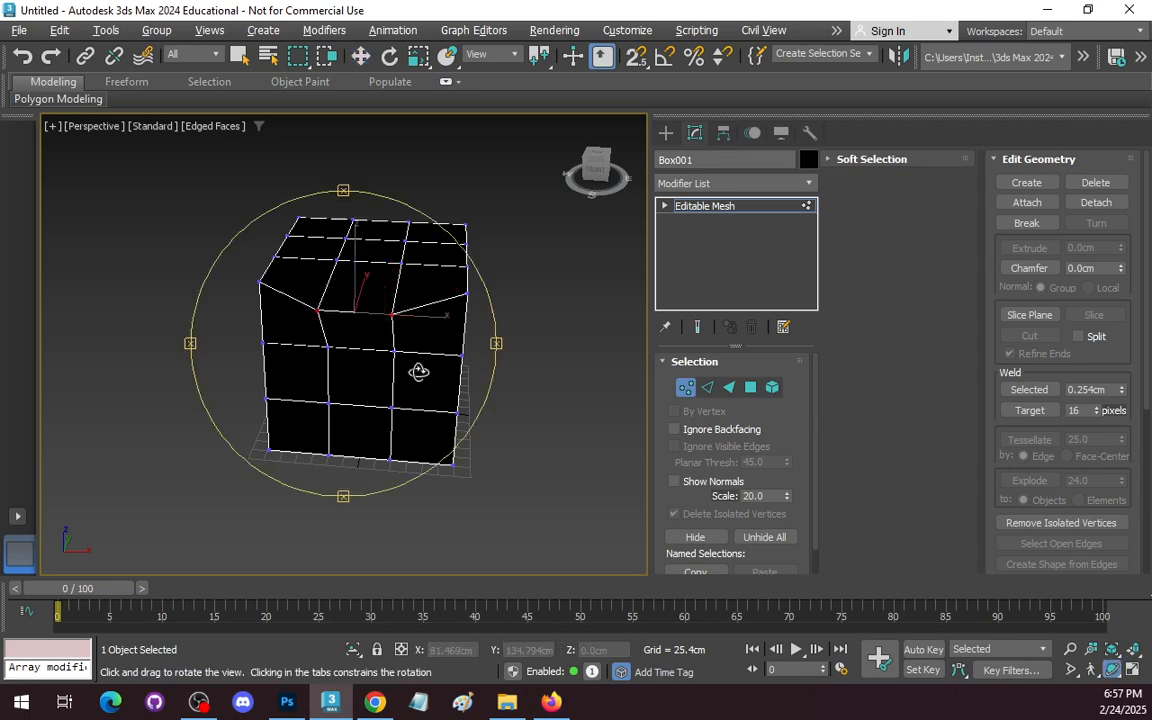
{"action": "left_click_drag", "start_coordinate": [418, 371], "coordinate": [457, 318]}
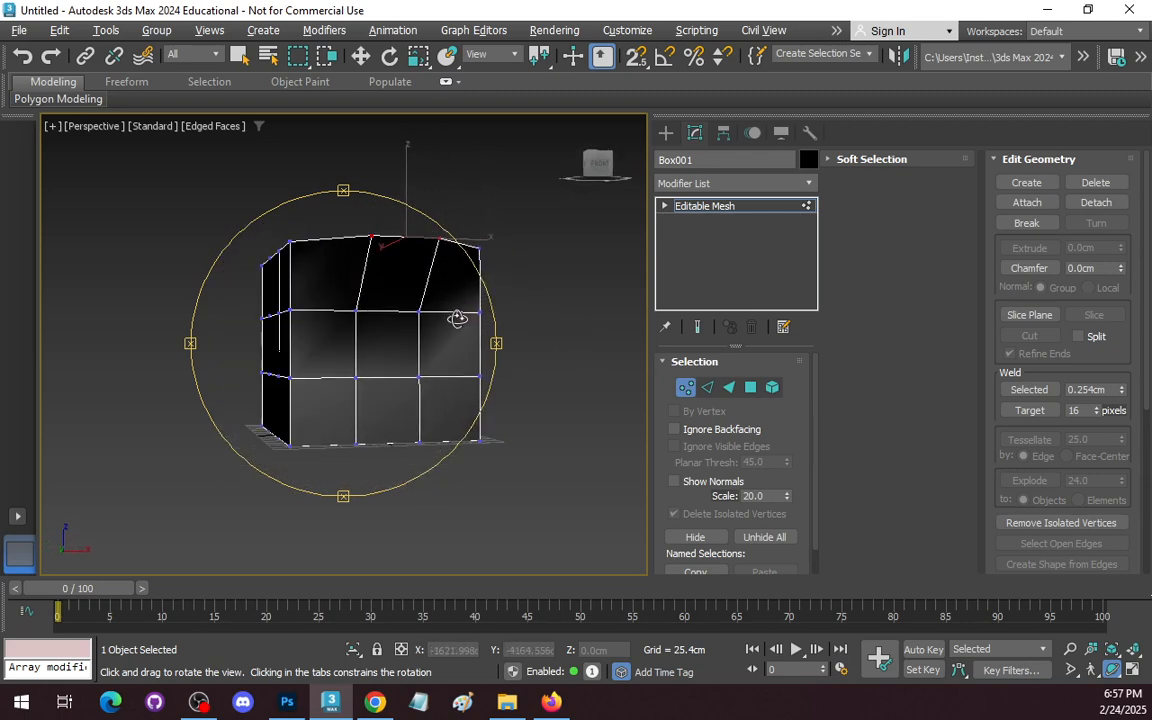
{"action": "scroll", "coordinate": [388, 347], "scroll_direction": "up", "scroll_amount": 3}
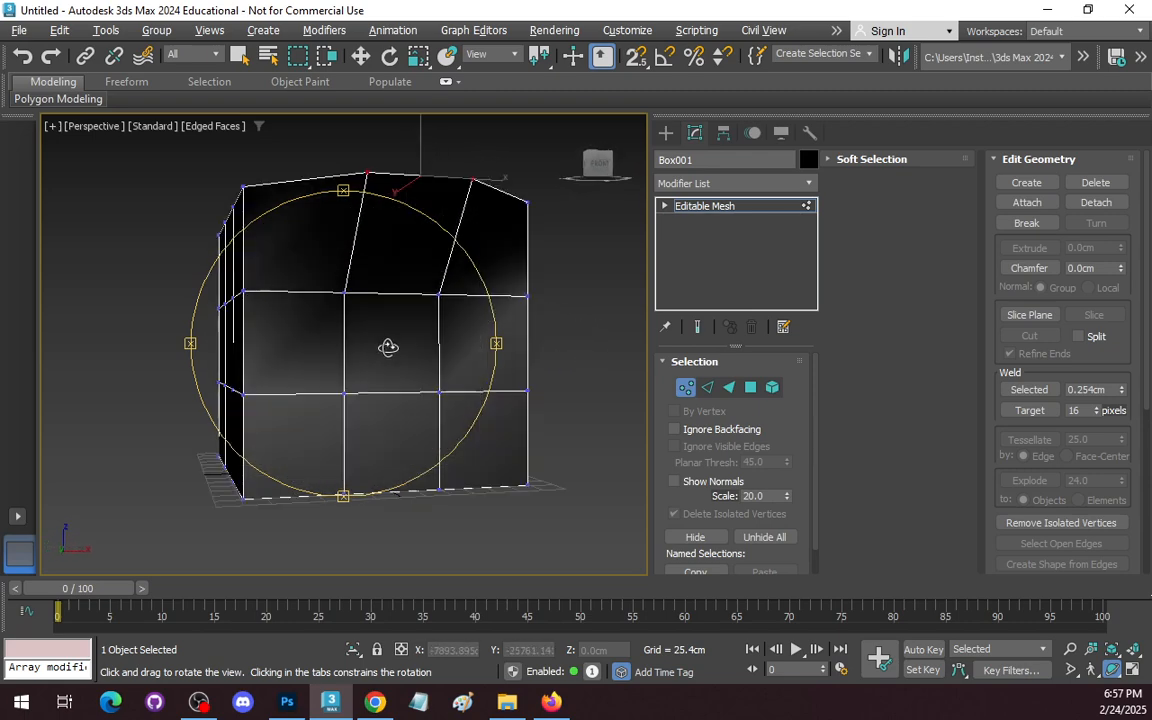
{"action": "scroll", "coordinate": [375, 335], "scroll_direction": "up", "scroll_amount": 3}
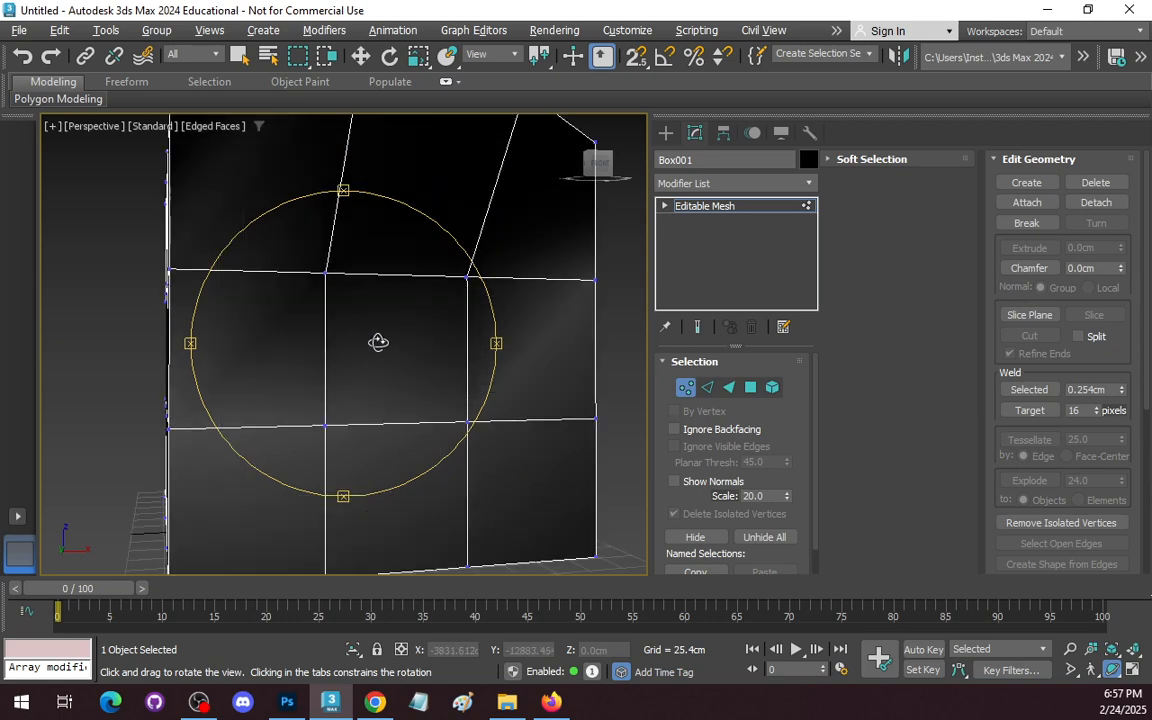
{"action": "left_click_drag", "start_coordinate": [378, 342], "coordinate": [380, 342]}
{"action": "right_click", "coordinate": [362, 319]}
{"action": "left_click", "coordinate": [328, 270]}
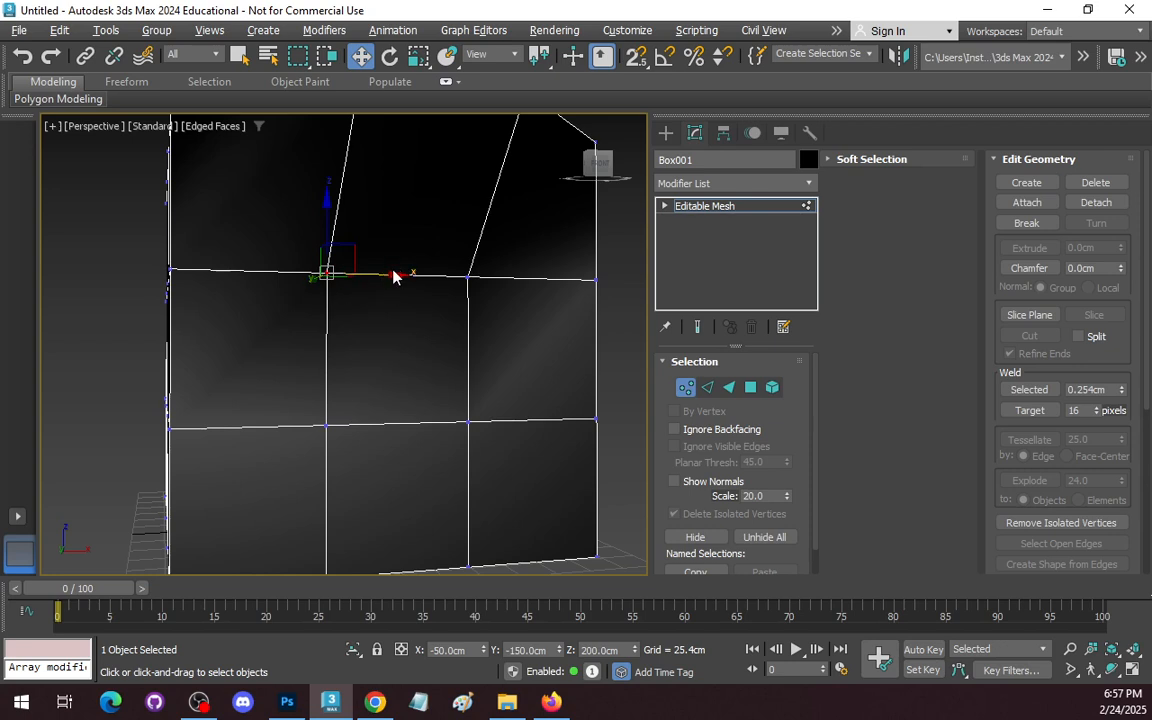
{"action": "left_click_drag", "start_coordinate": [395, 276], "coordinate": [458, 282]}
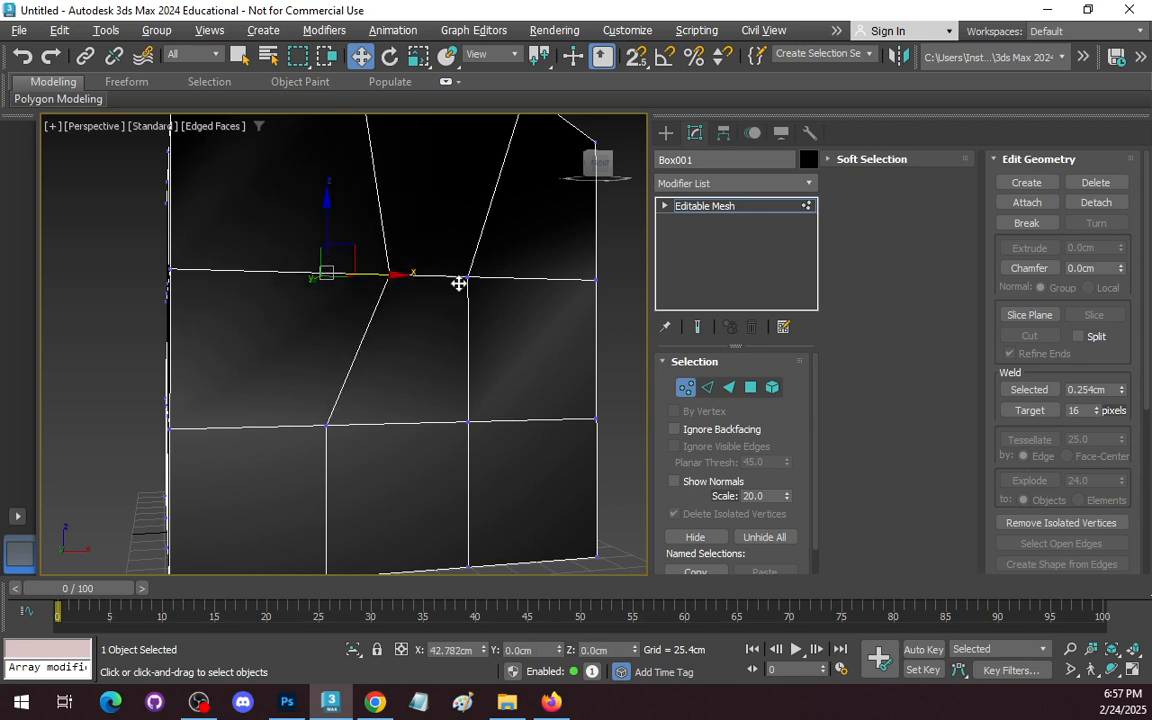
{"action": "left_click", "coordinate": [477, 651]}
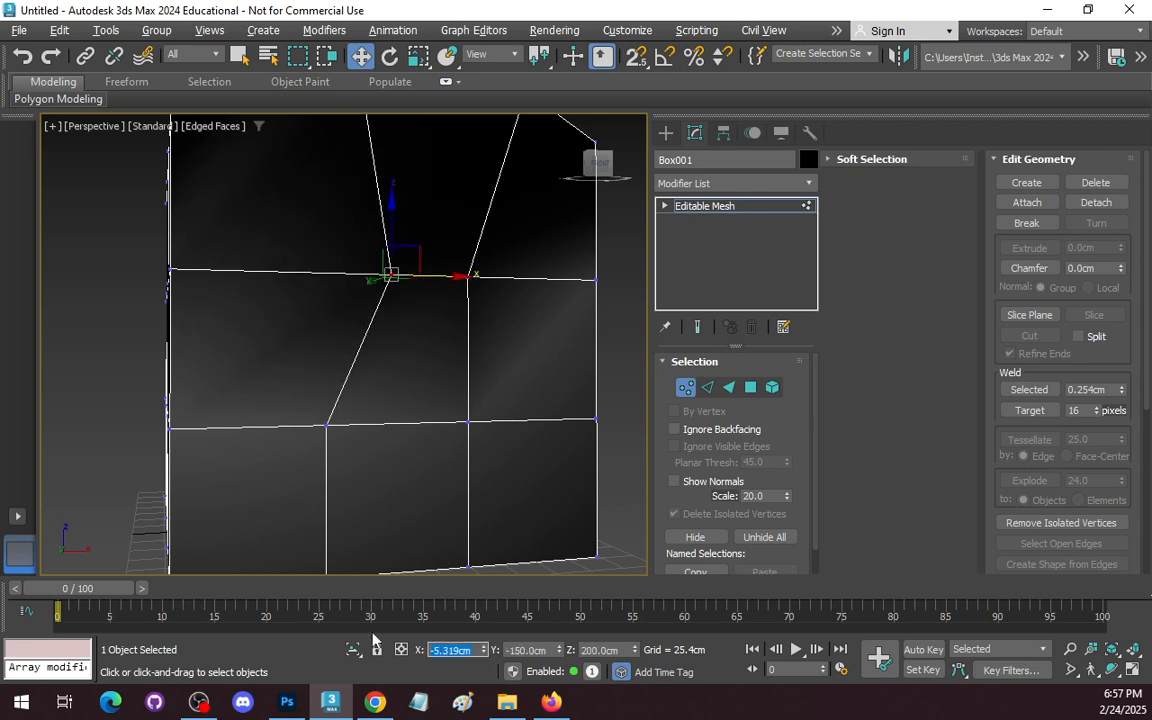
{"action": "type", "text": "-1"}
{"action": "key", "text": "Return"}
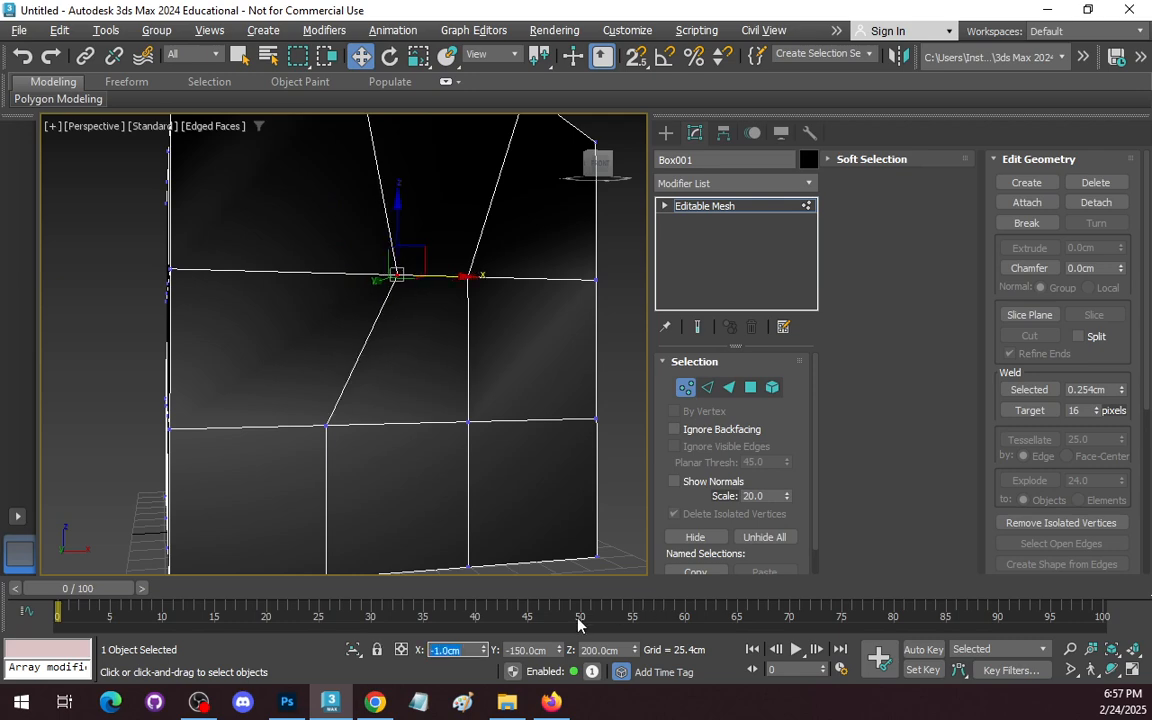
- Select the right inner vertex in the same row of the front face and set its X position to 1 cm
{"action": "scroll", "coordinate": [437, 301], "scroll_direction": "up", "scroll_amount": 5}
{"action": "left_click", "coordinate": [410, 265]}
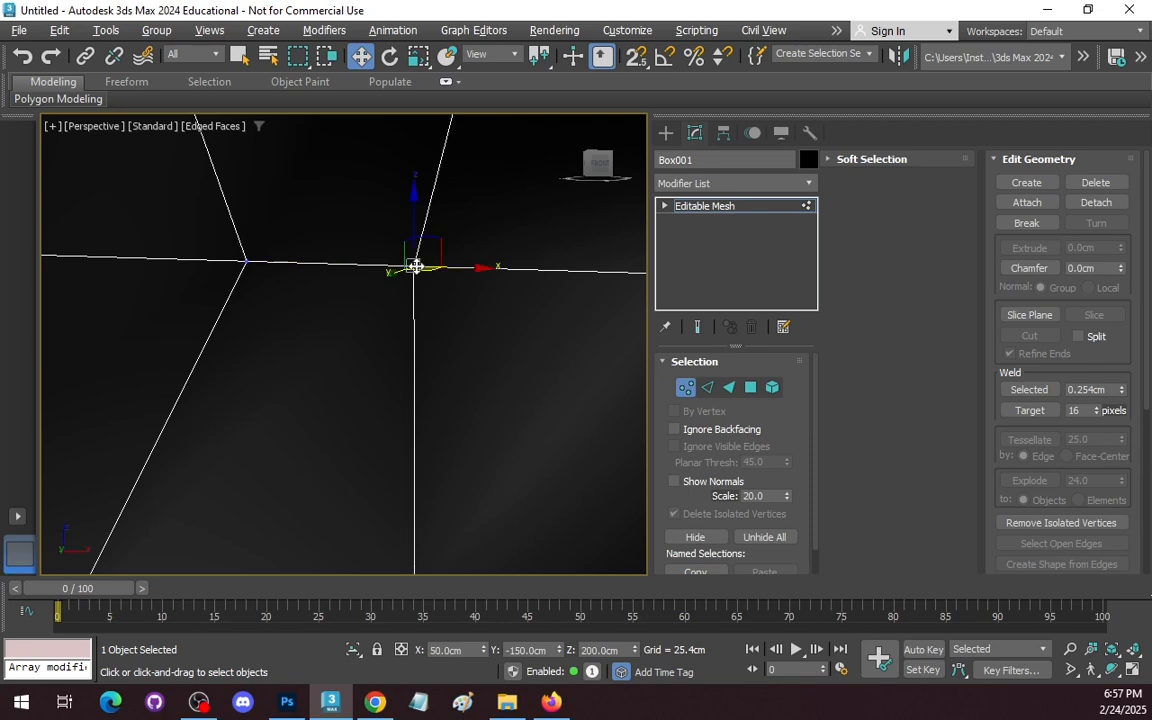
{"action": "double_click", "coordinate": [450, 650]}
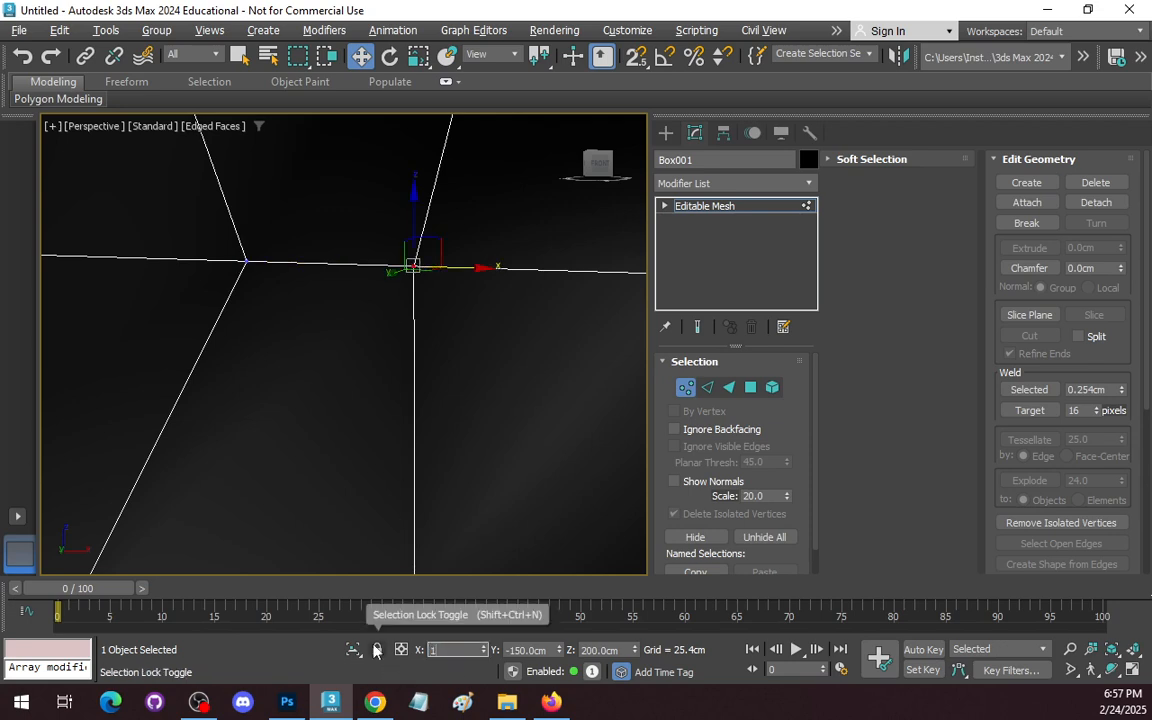
{"action": "type", "text": "1"}
{"action": "key", "text": "Return"}
- Select the two close-set vertices at X -1 cm and 1 cm on the front face together
{"action": "middle_click_drag", "start_coordinate": [301, 300], "coordinate": [322, 378]}
{"action": "scroll", "coordinate": [282, 364], "scroll_direction": "up", "scroll_amount": 2}
{"action": "left_click_drag", "start_coordinate": [289, 355], "coordinate": [273, 356]}
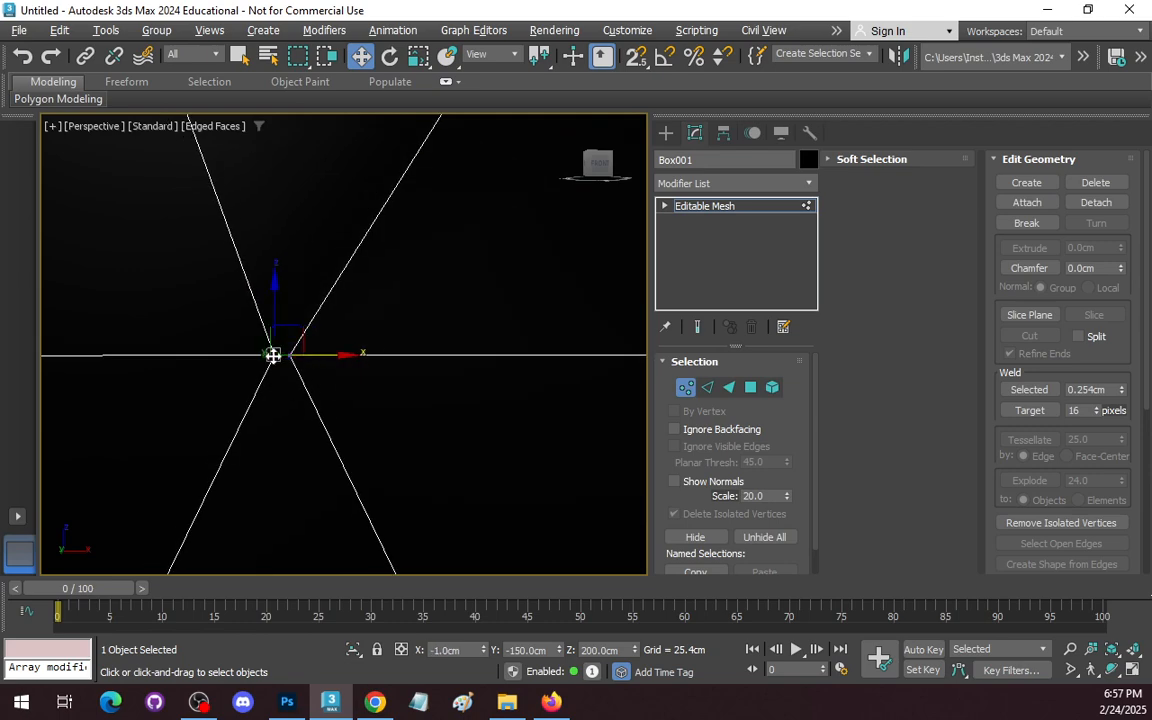
{"action": "left_click", "coordinate": [294, 355], "text": "ctrl"}
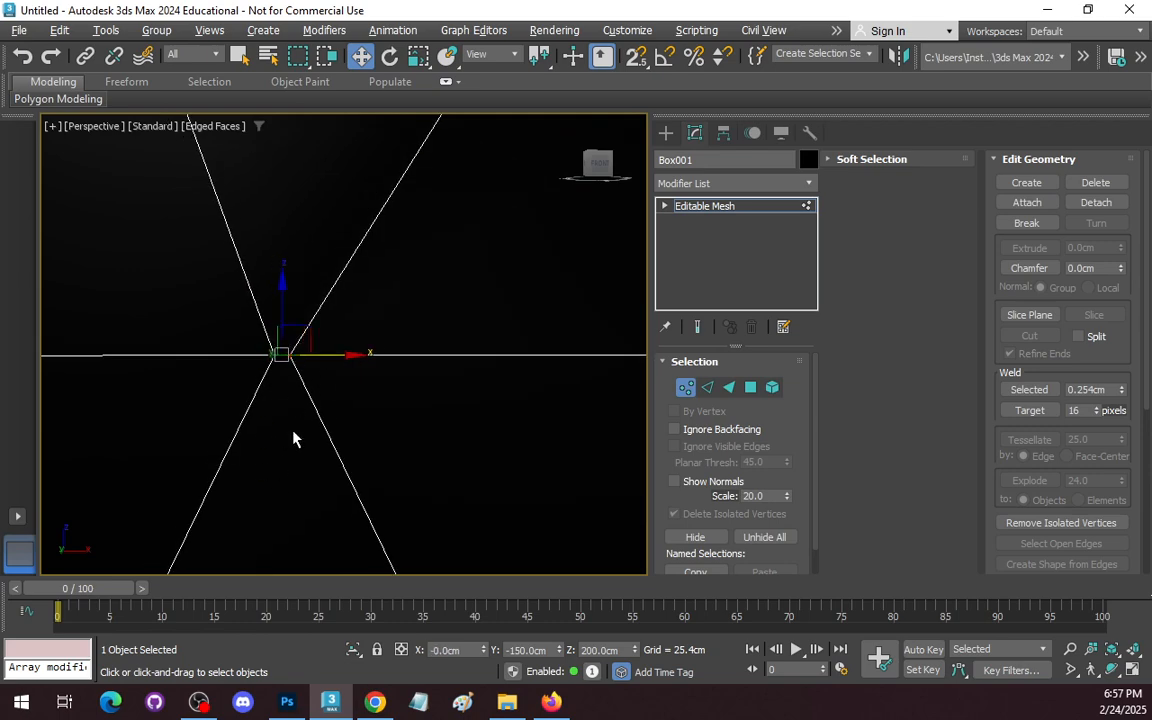
{"action": "scroll", "coordinate": [279, 403], "scroll_direction": "up", "scroll_amount": 2}
{"action": "scroll", "coordinate": [279, 403], "scroll_direction": "up", "scroll_amount": 2}
{"action": "scroll", "coordinate": [279, 401], "scroll_direction": "down", "scroll_amount": 2}
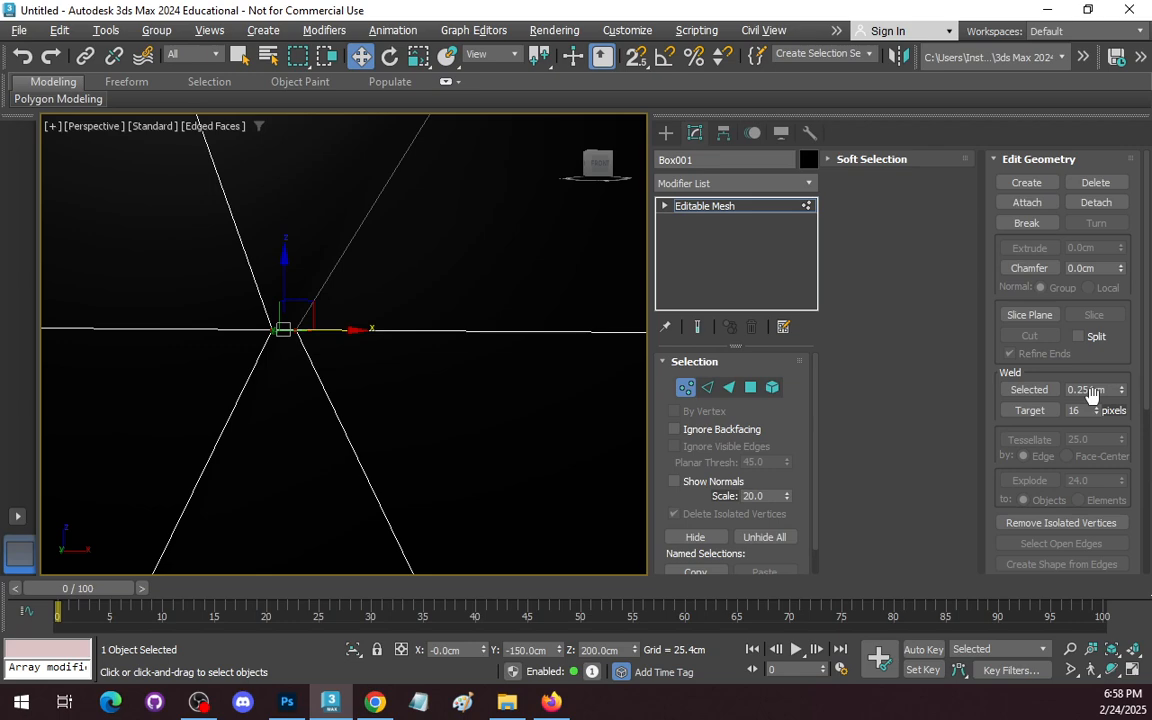
- Switch to polygon level and delete the front-face polygon just below and to the right of the two close-set vertices
{"action": "key", "text": "4"}
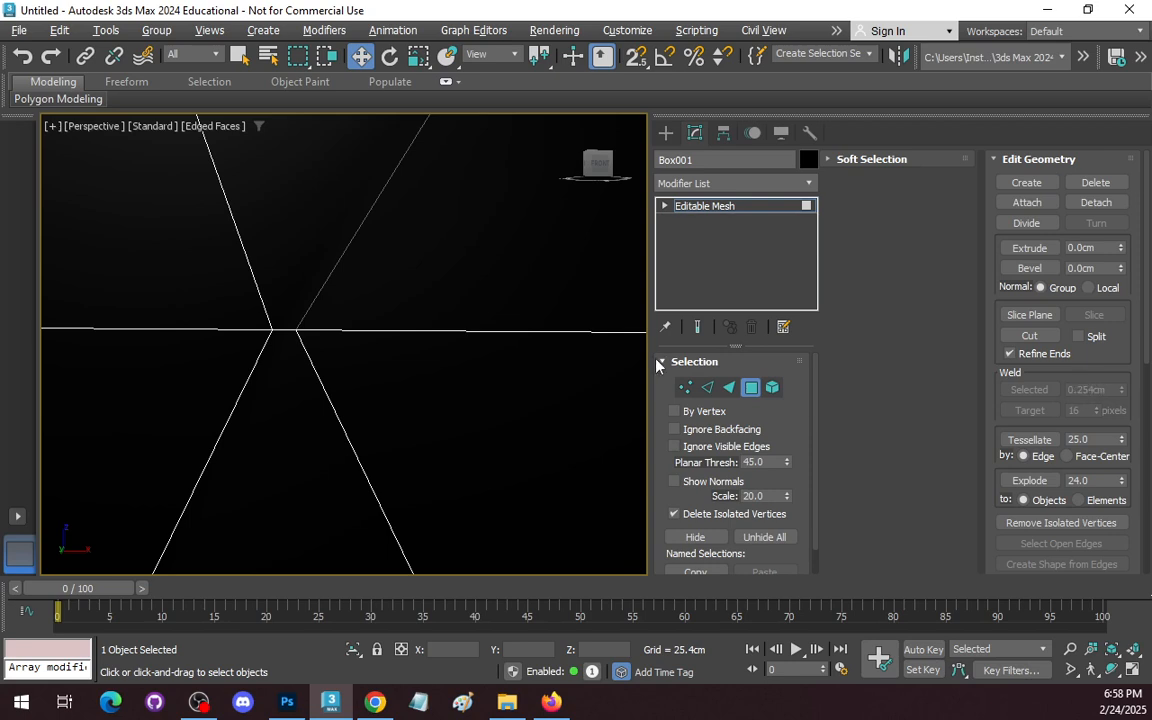
{"action": "left_click", "coordinate": [458, 368]}
{"action": "key", "text": "Delete"}
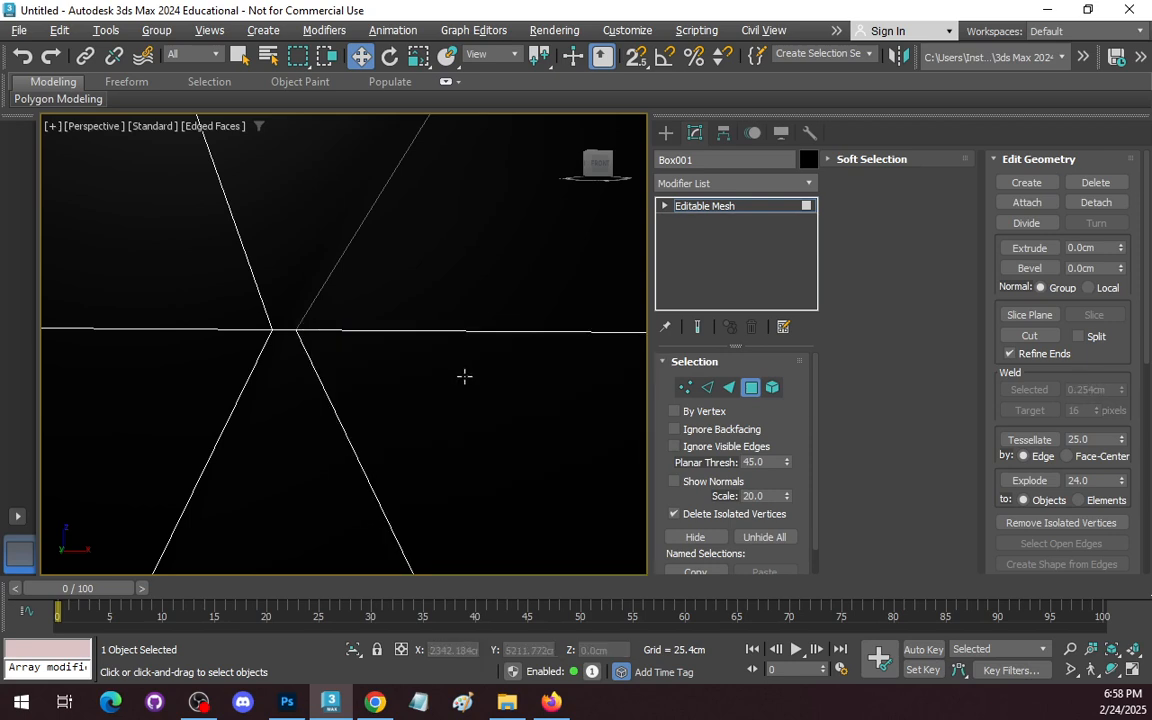
- Undo back past the last vertex move and set the front face's right inner vertex at 200 cm height to X = 1 cm again
{"action": "key", "text": "ctrl+z"}
{"action": "key", "text": "ctrl+z"}
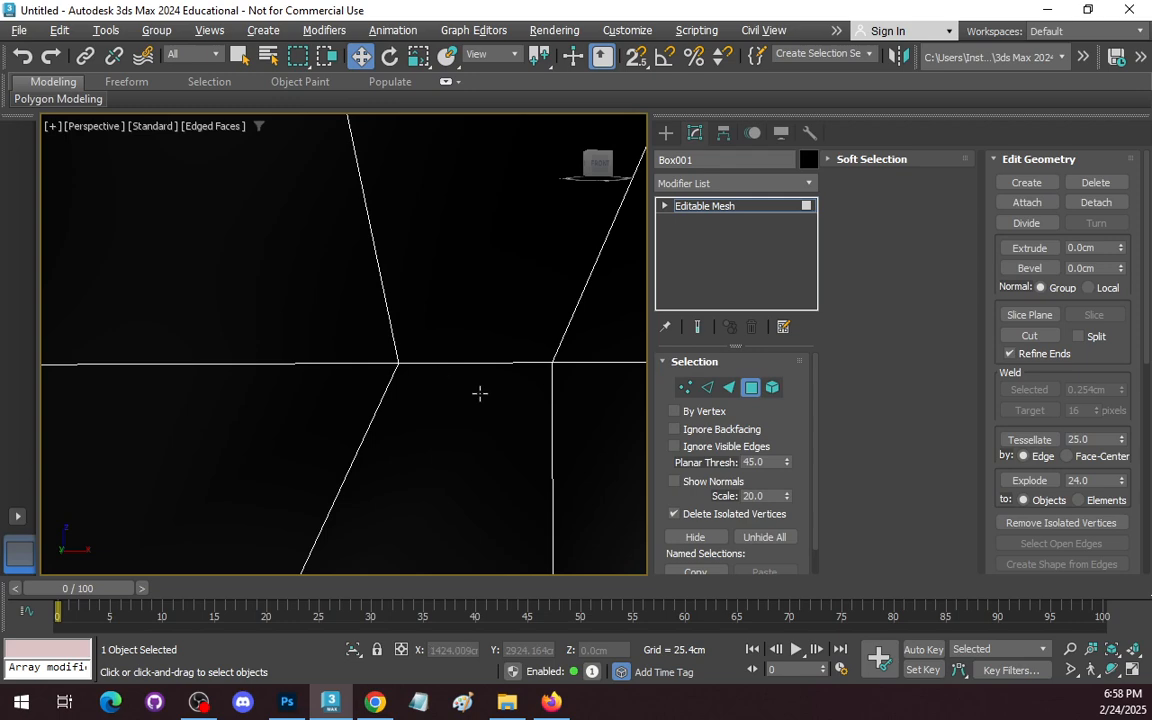
{"action": "left_click", "coordinate": [684, 388]}
{"action": "left_click", "coordinate": [551, 361]}
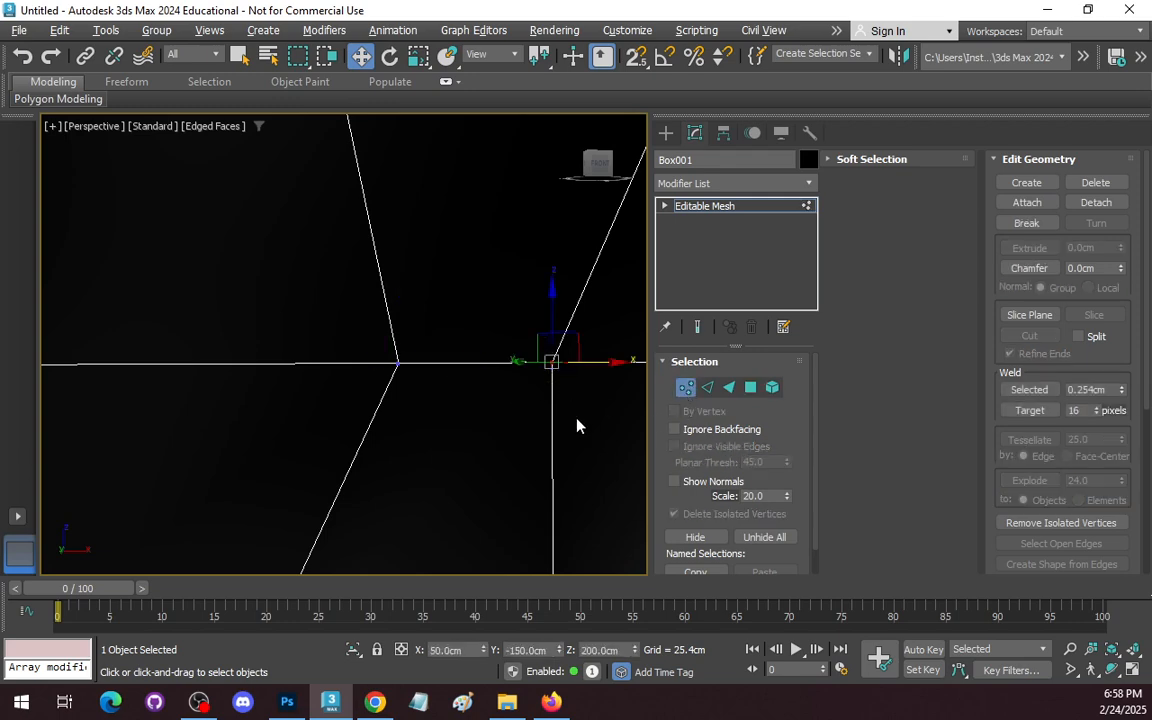
{"action": "left_click_drag", "start_coordinate": [472, 651], "coordinate": [343, 651]}
{"action": "type", "text": "1"}
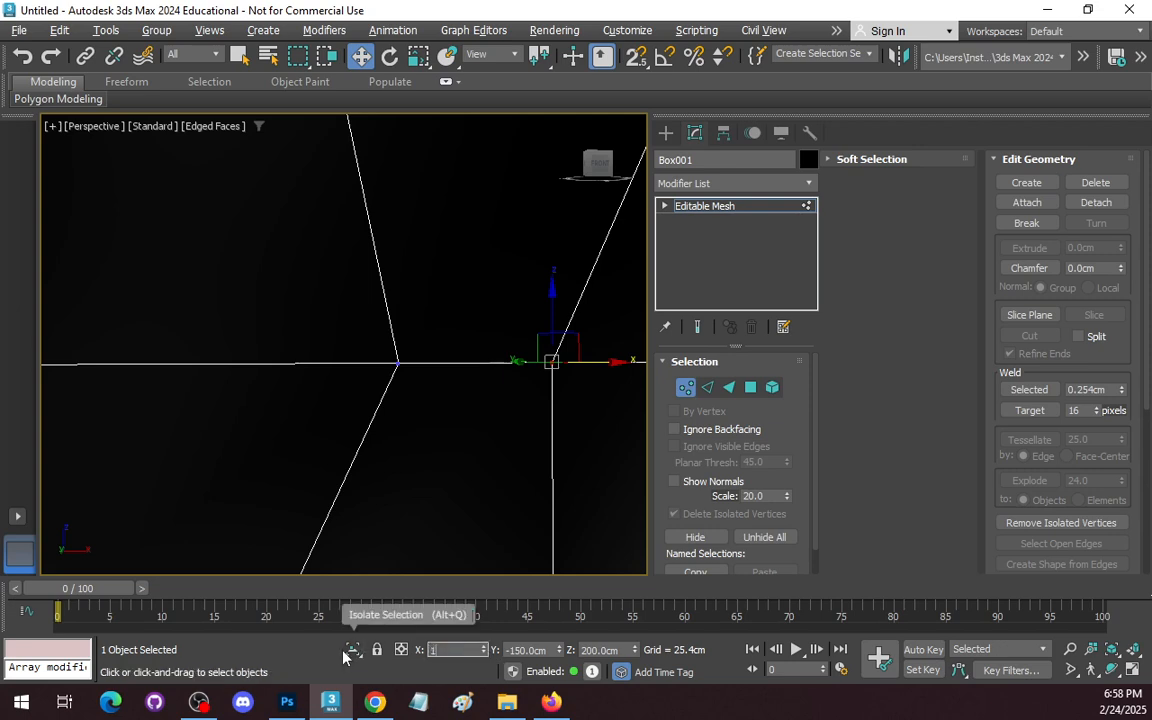
{"action": "key", "text": "Return"}
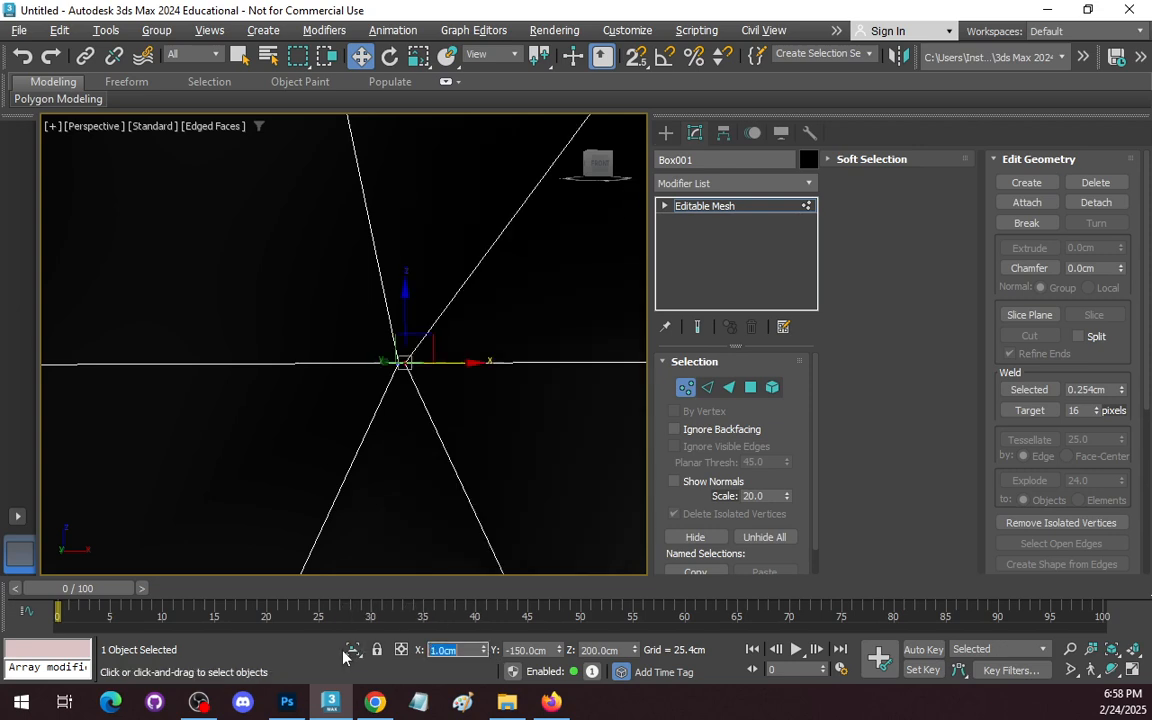
- Add the neighbouring close-set vertex to the selection and weld both vertices with a threshold of 5 cm
{"action": "left_click", "coordinate": [396, 362], "text": "ctrl"}
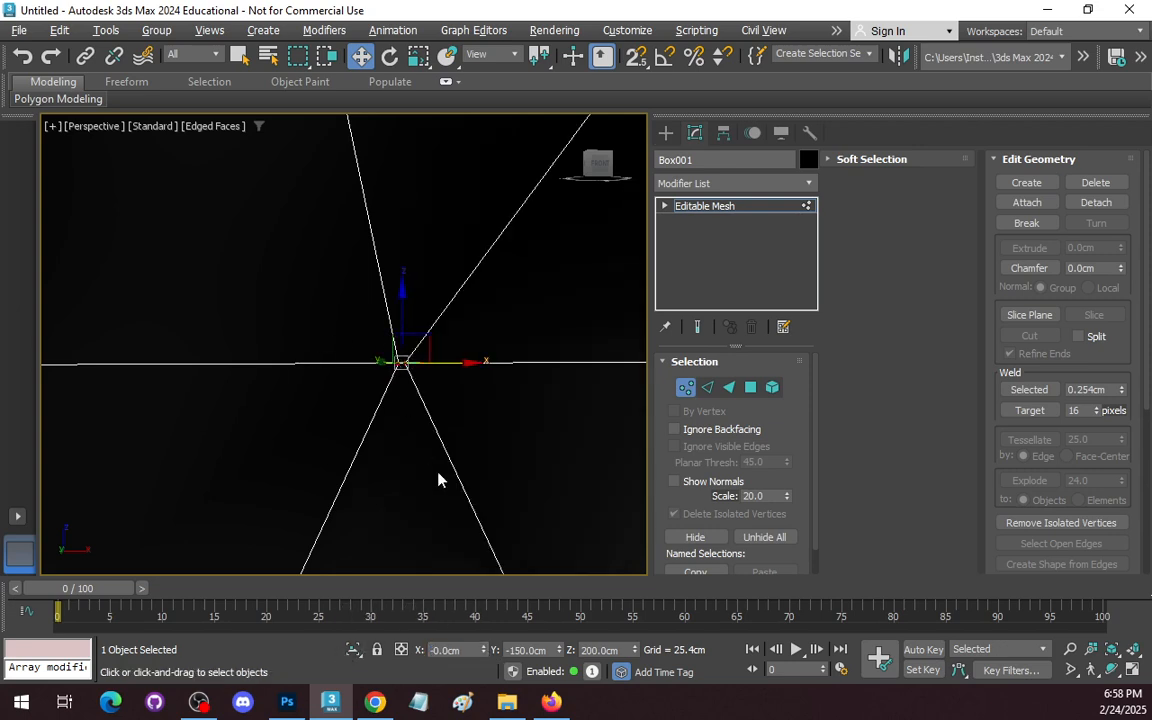
{"action": "double_click", "coordinate": [1110, 390]}
{"action": "type", "text": "5"}
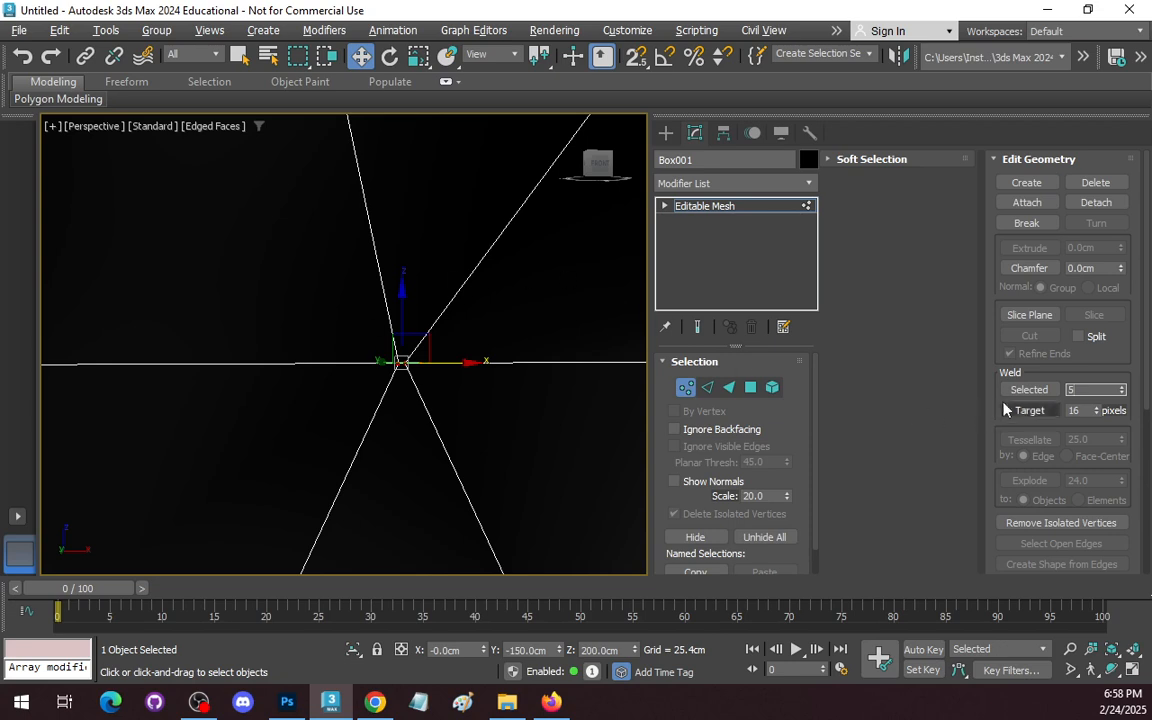
{"action": "left_click", "coordinate": [1031, 391]}
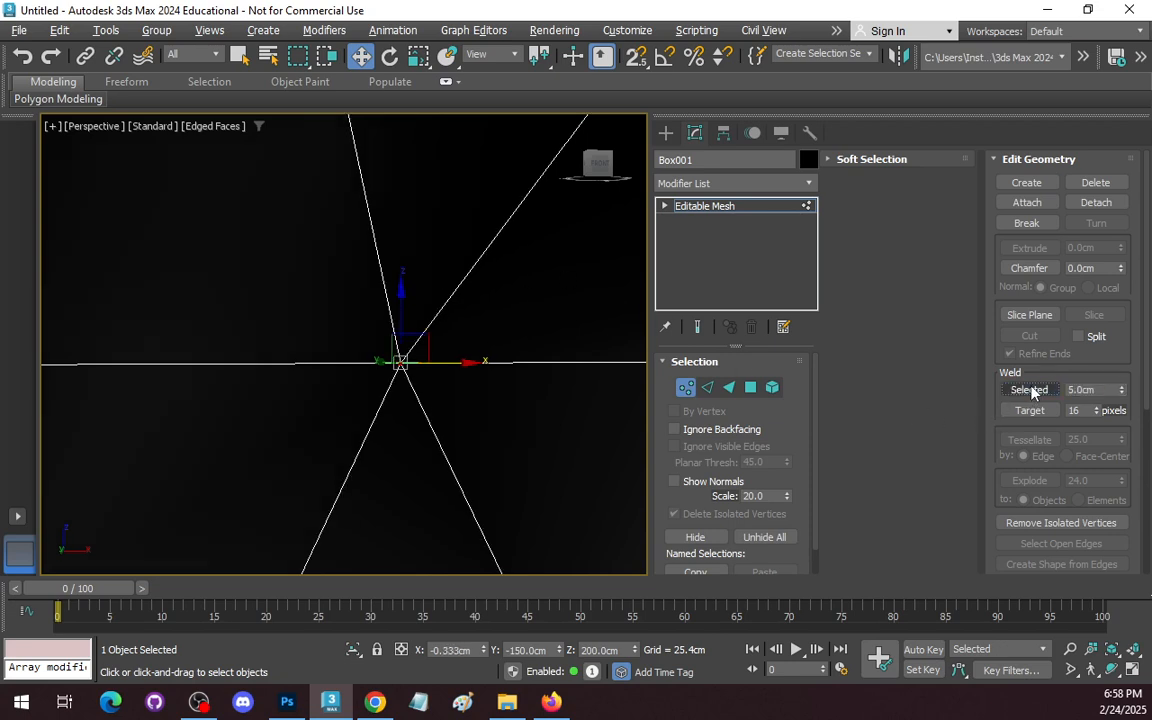
- Run the weld again on the merged front-face vertex to check whether any vertices remain to weld, and dismiss the message
{"action": "scroll", "coordinate": [360, 365], "scroll_direction": "down", "scroll_amount": 3}
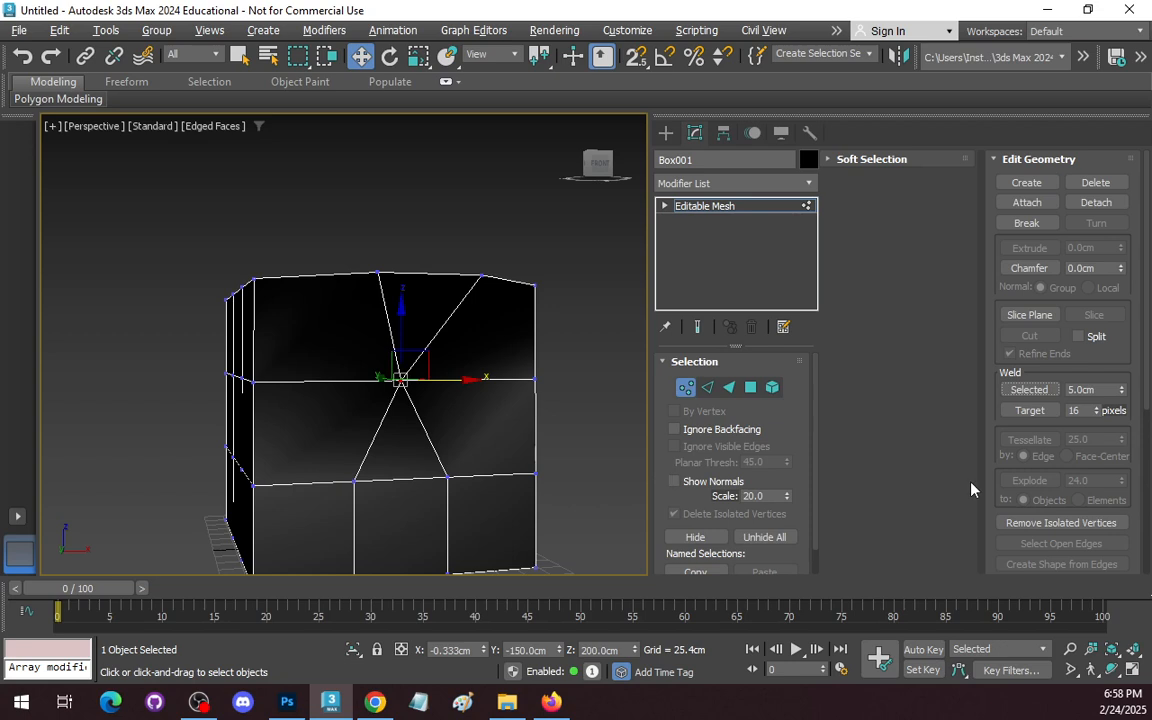
{"action": "left_click", "coordinate": [1029, 390]}
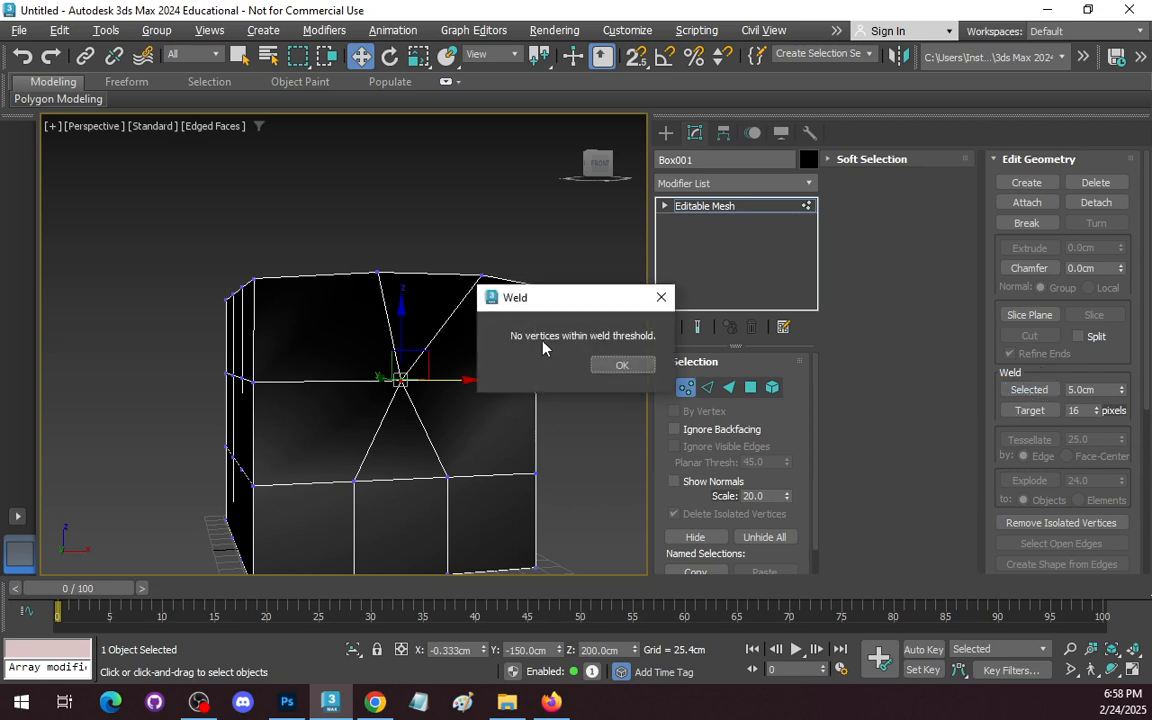
{"action": "left_click", "coordinate": [620, 366]}
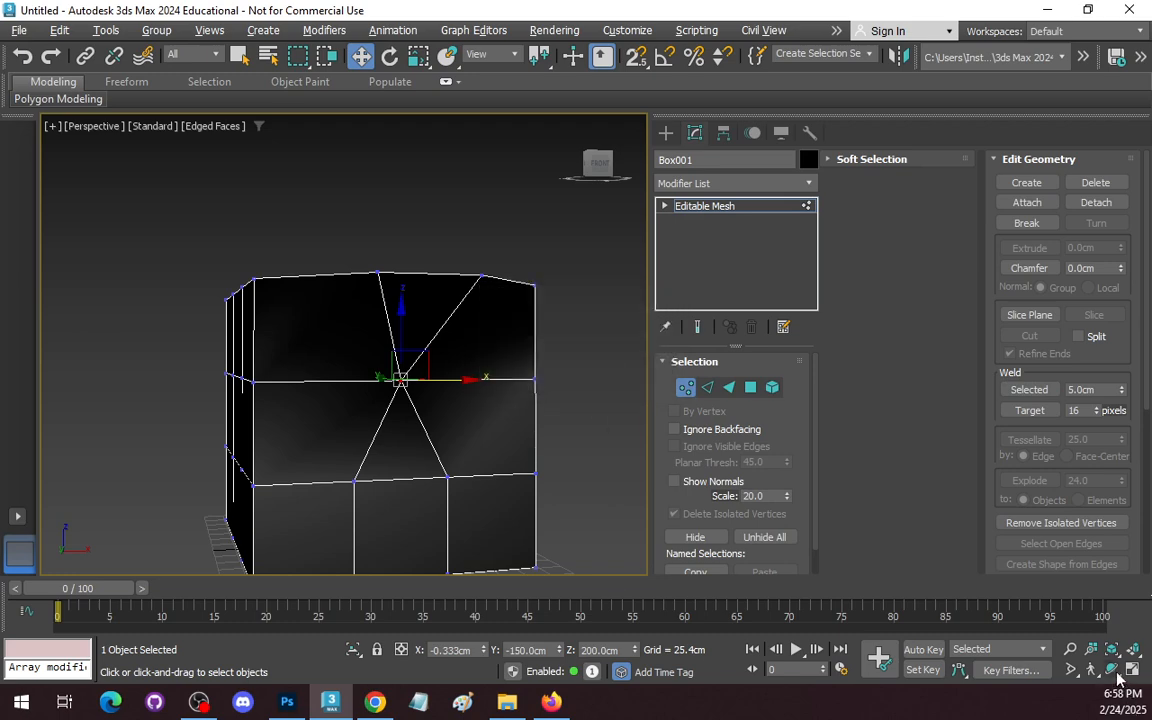
- Move the welded front-face vertex outward along the Y axis to about -186.8 cm
{"action": "key", "text": "ctrl+r"}
{"action": "left_click_drag", "start_coordinate": [430, 395], "coordinate": [494, 390]}
{"action": "scroll", "coordinate": [494, 391], "scroll_direction": "up", "scroll_amount": 3}
{"action": "scroll", "coordinate": [494, 394], "scroll_direction": "down", "scroll_amount": 1}
{"action": "key", "text": "w"}
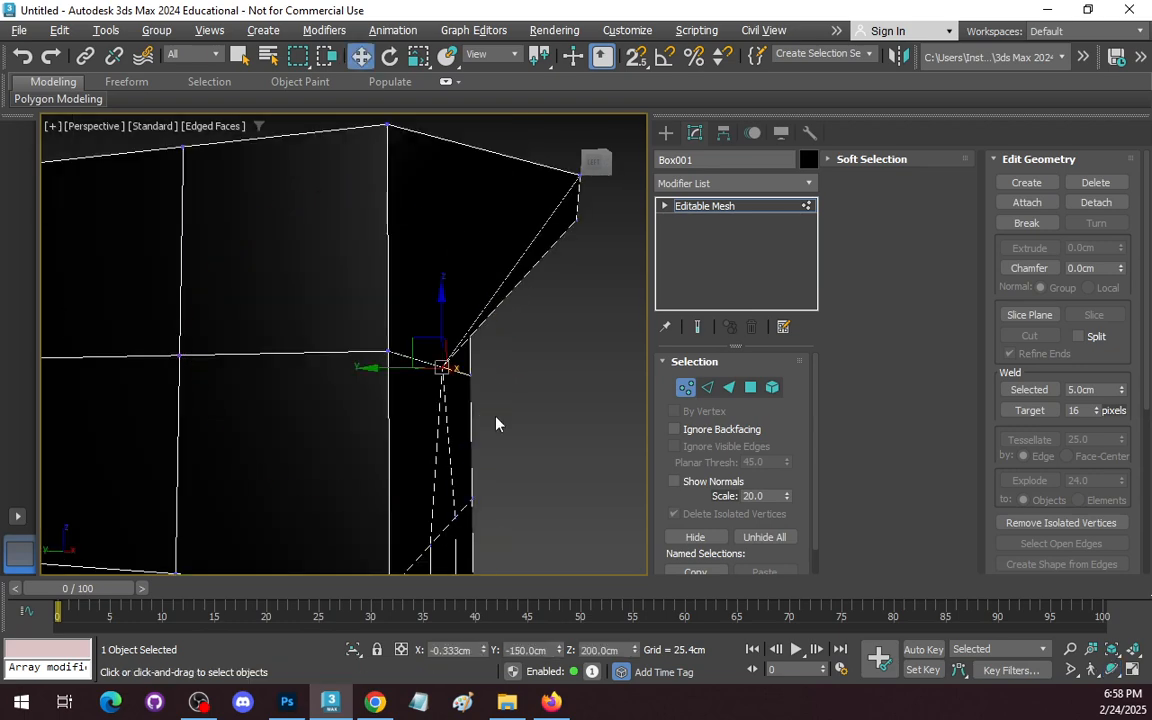
{"action": "left_click", "coordinate": [361, 366]}
{"action": "left_click_drag", "start_coordinate": [361, 366], "coordinate": [378, 366]}
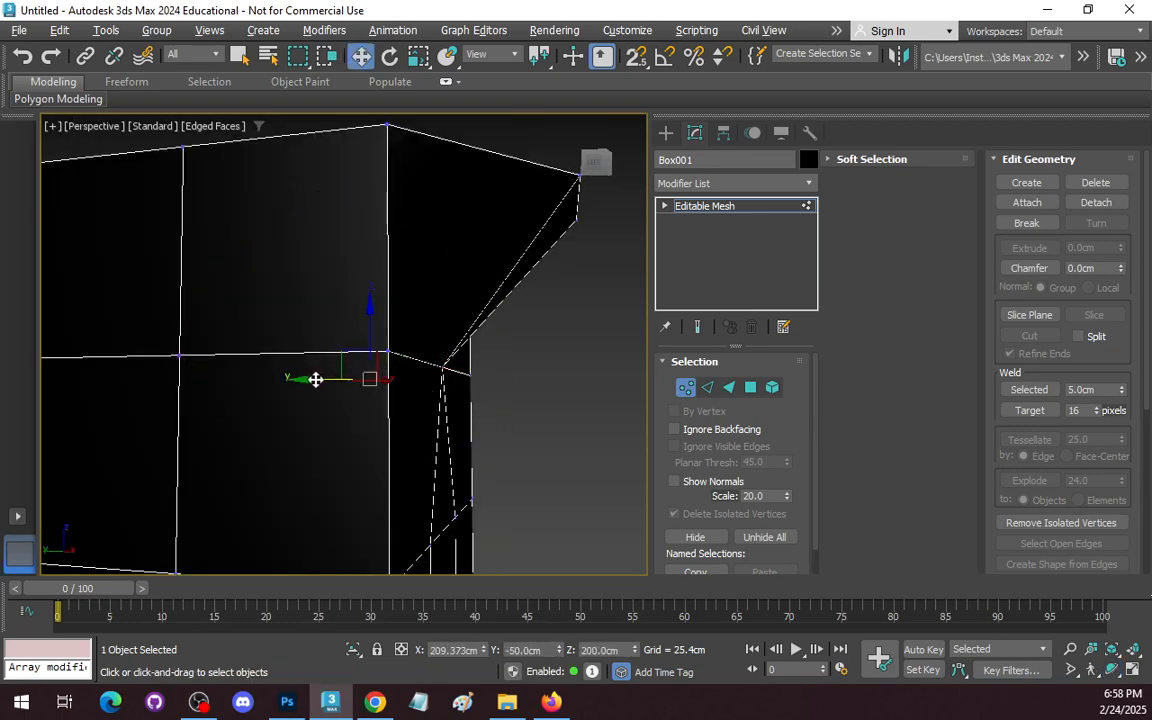
{"action": "left_click_drag", "start_coordinate": [319, 389], "coordinate": [430, 450]}
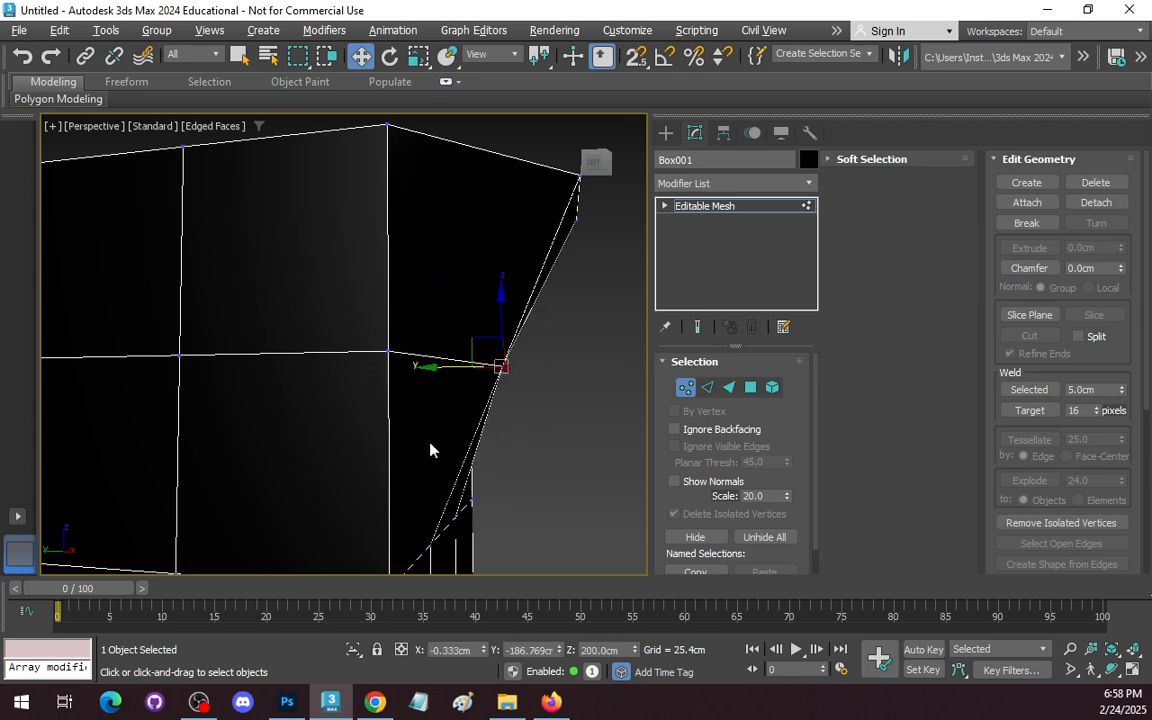
- Switch to edge level and select five bottom edge segments around the box corner at X 150 cm, Y 150 cm
{"action": "left_click", "coordinate": [1111, 669]}
{"action": "left_click_drag", "start_coordinate": [458, 404], "coordinate": [434, 438]}
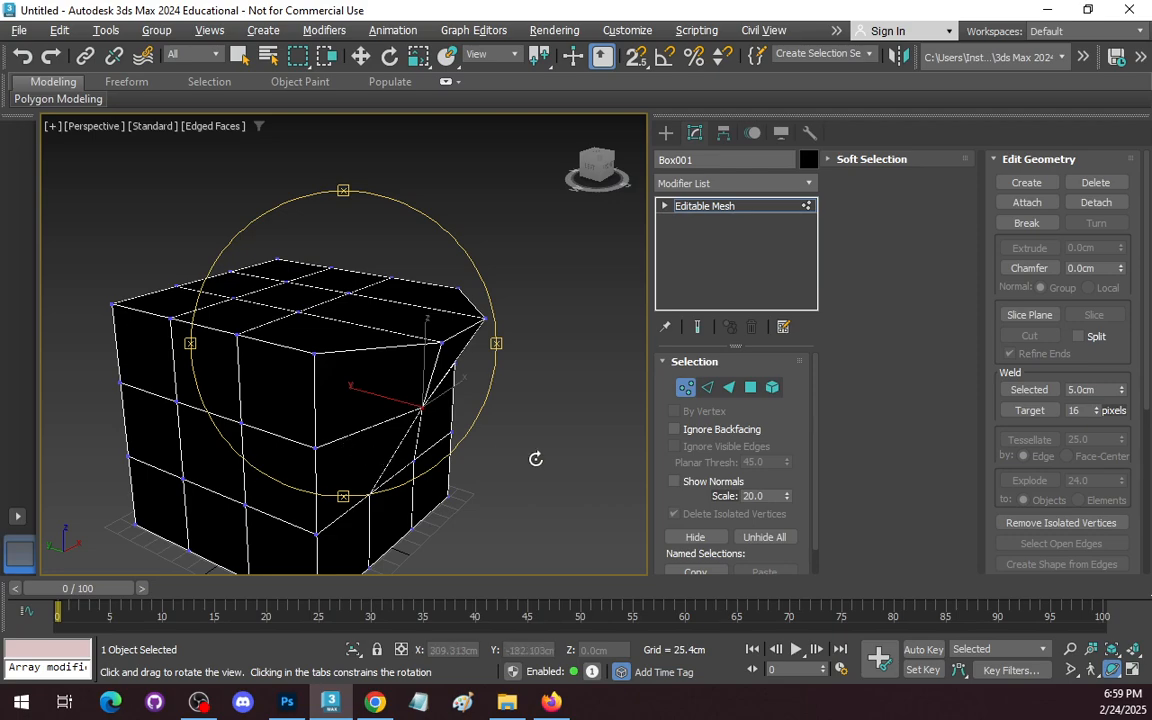
{"action": "left_click_drag", "start_coordinate": [369, 447], "coordinate": [305, 311]}
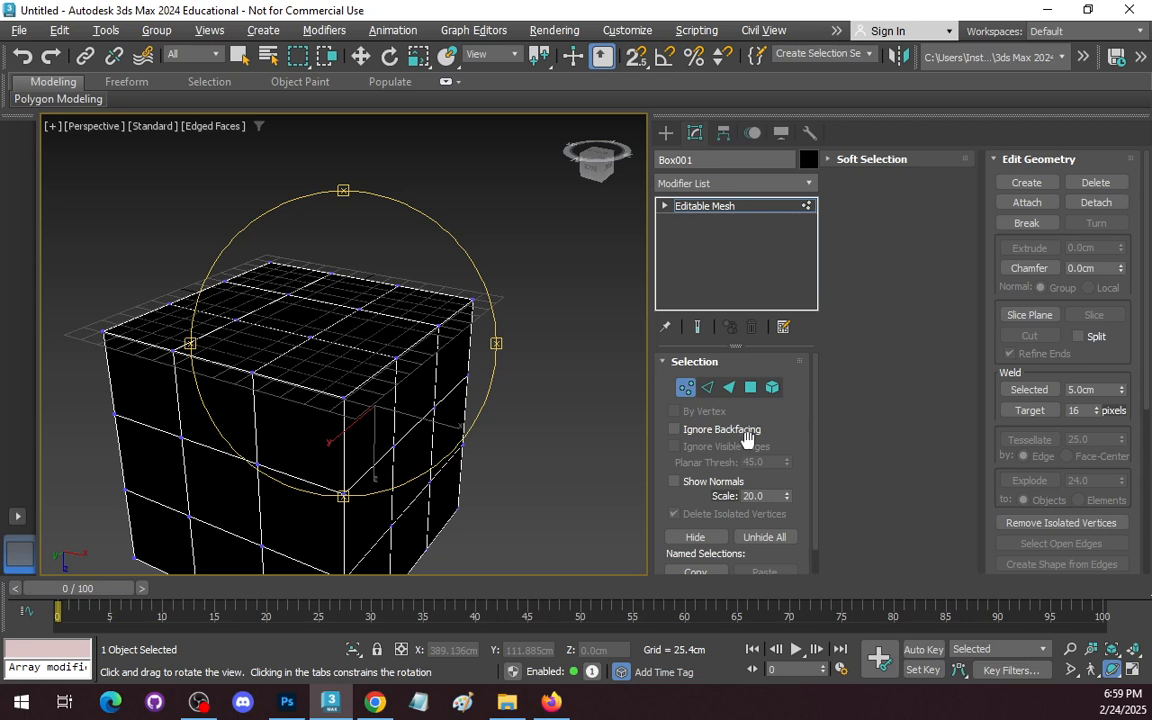
{"action": "left_click", "coordinate": [706, 389]}
{"action": "left_click", "coordinate": [361, 385]}
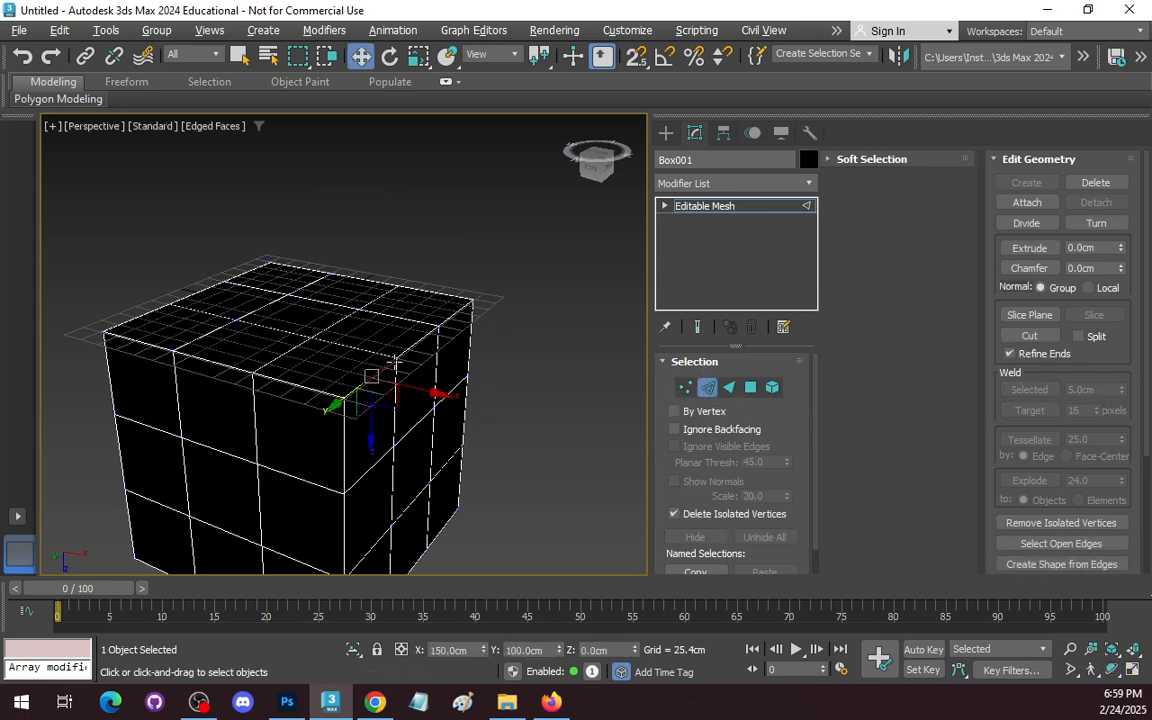
{"action": "left_click", "coordinate": [416, 343]}
{"action": "left_click", "coordinate": [453, 314]}
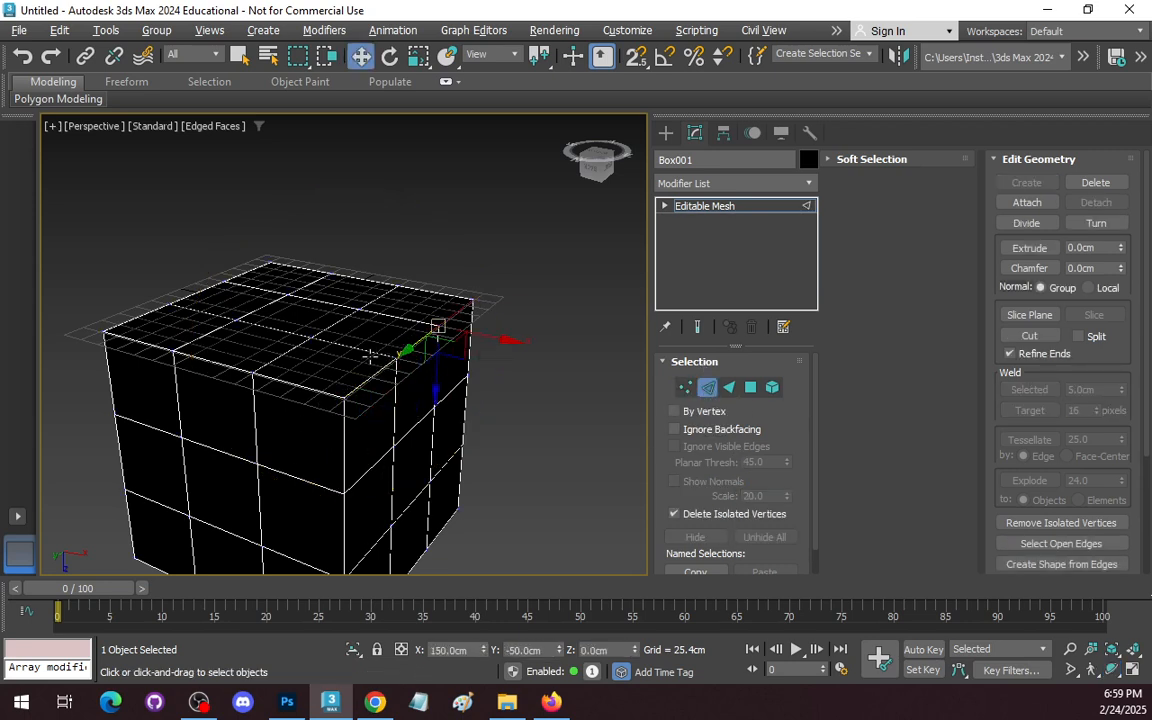
{"action": "left_click", "coordinate": [370, 380], "text": "ctrl"}
{"action": "left_click", "coordinate": [297, 388], "text": "ctrl"}
{"action": "left_click", "coordinate": [217, 364], "text": "ctrl"}
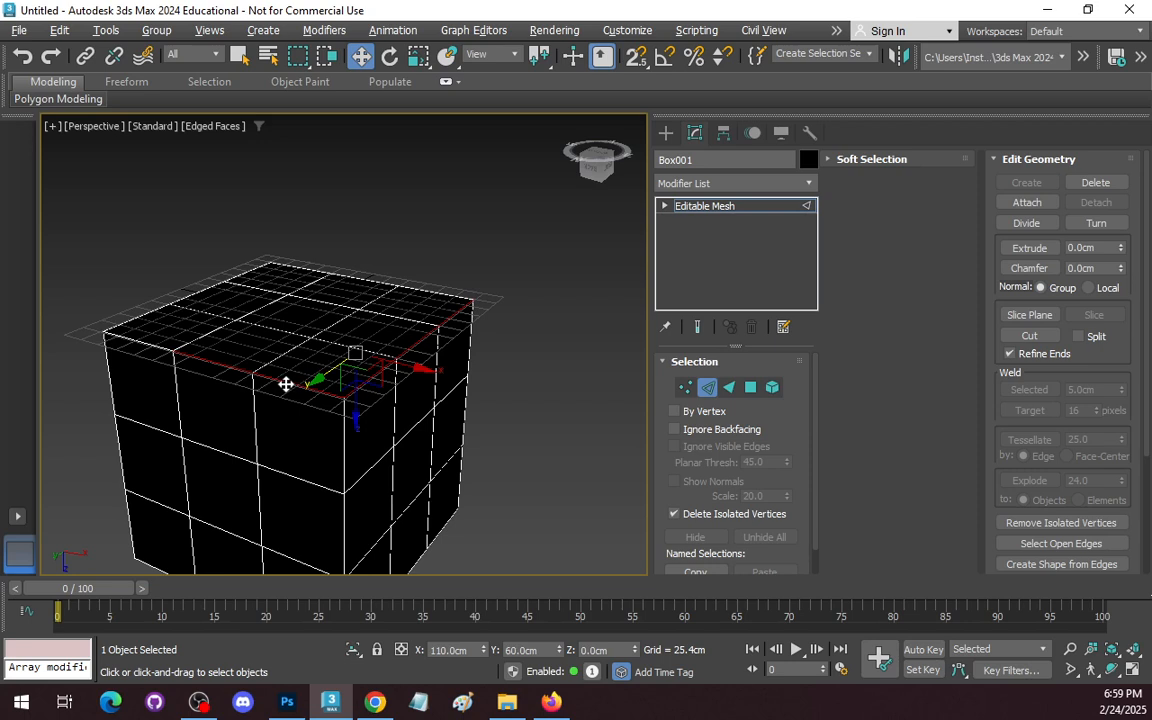
- Change the selection to only the three bottom edge segments along the Y = 150 cm side
{"action": "left_click", "coordinate": [250, 372]}
{"action": "left_click", "coordinate": [228, 367], "text": "ctrl"}
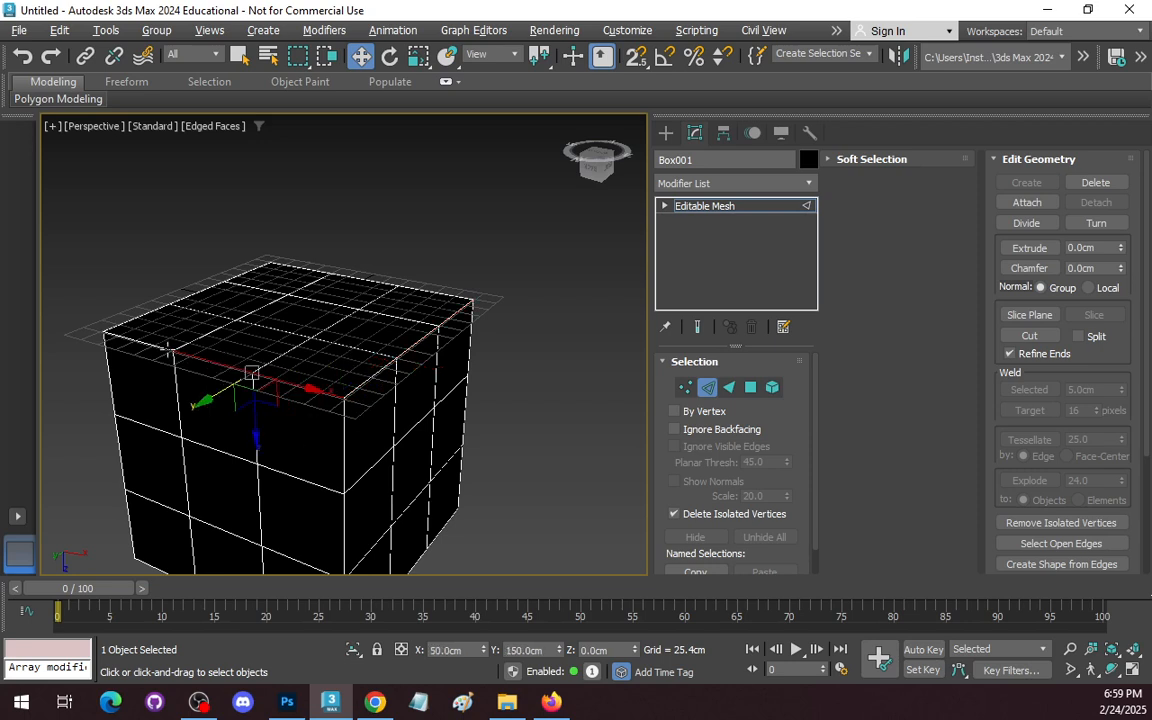
{"action": "left_click", "coordinate": [155, 346], "text": "ctrl"}
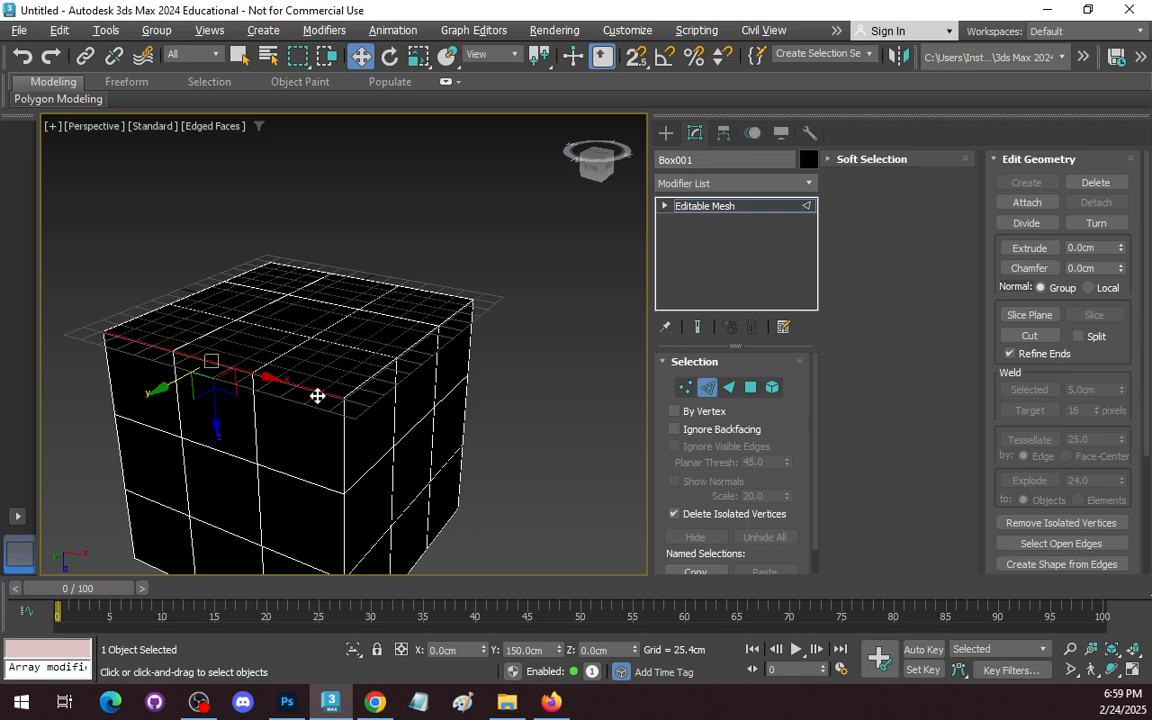
- Try extruding the three selected bottom edges by 20 cm and inspect the box from another angle
{"action": "left_click_drag", "start_coordinate": [1103, 247], "coordinate": [1000, 248]}
{"action": "type", "text": "20"}
{"action": "left_click", "coordinate": [1029, 249]}
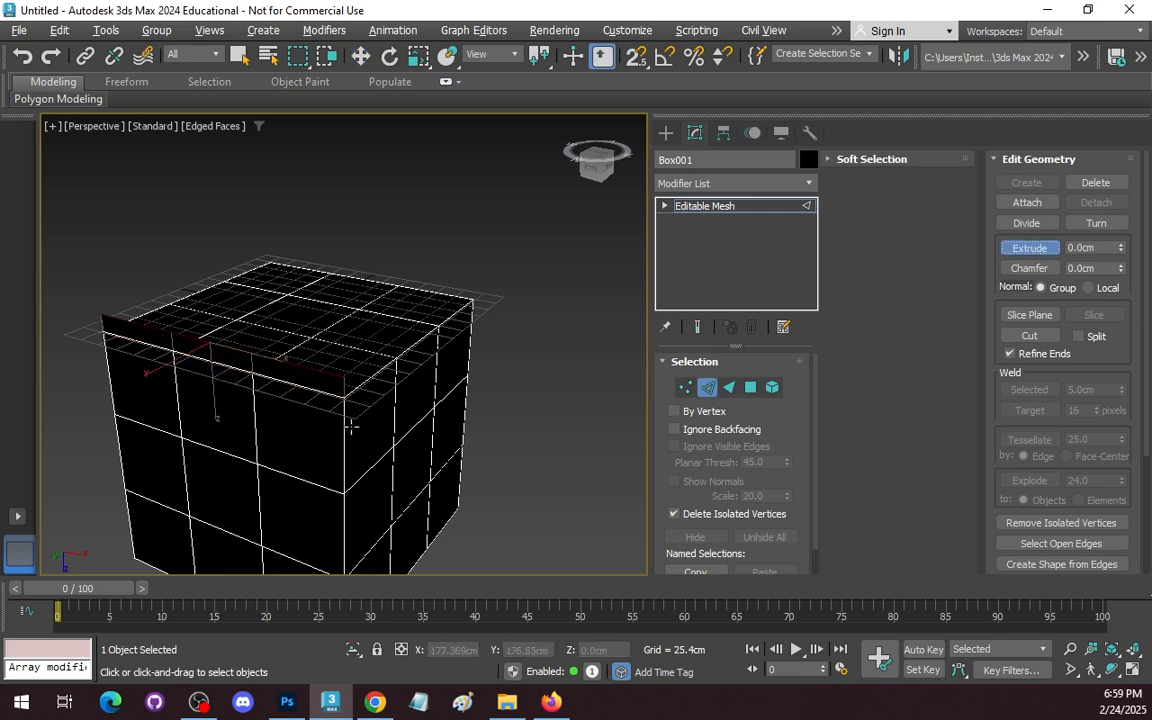
{"action": "left_click", "coordinate": [1112, 669]}
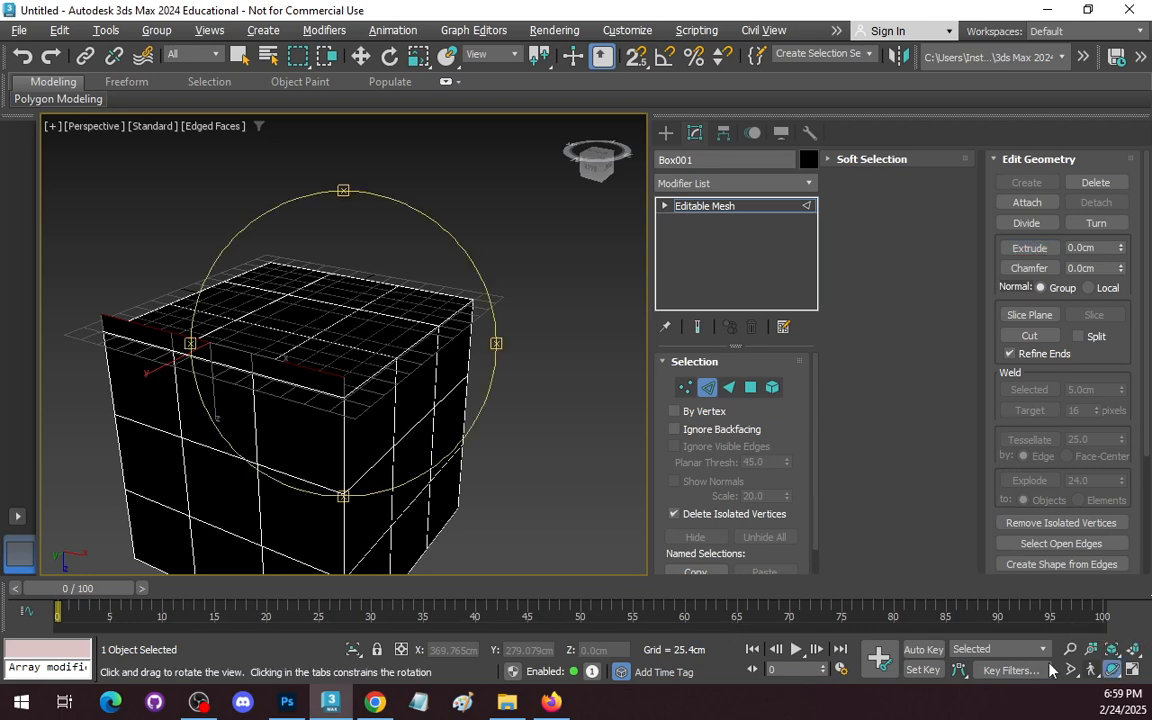
{"action": "left_click_drag", "start_coordinate": [404, 389], "coordinate": [450, 378]}
{"action": "left_click_drag", "start_coordinate": [356, 366], "coordinate": [375, 414]}
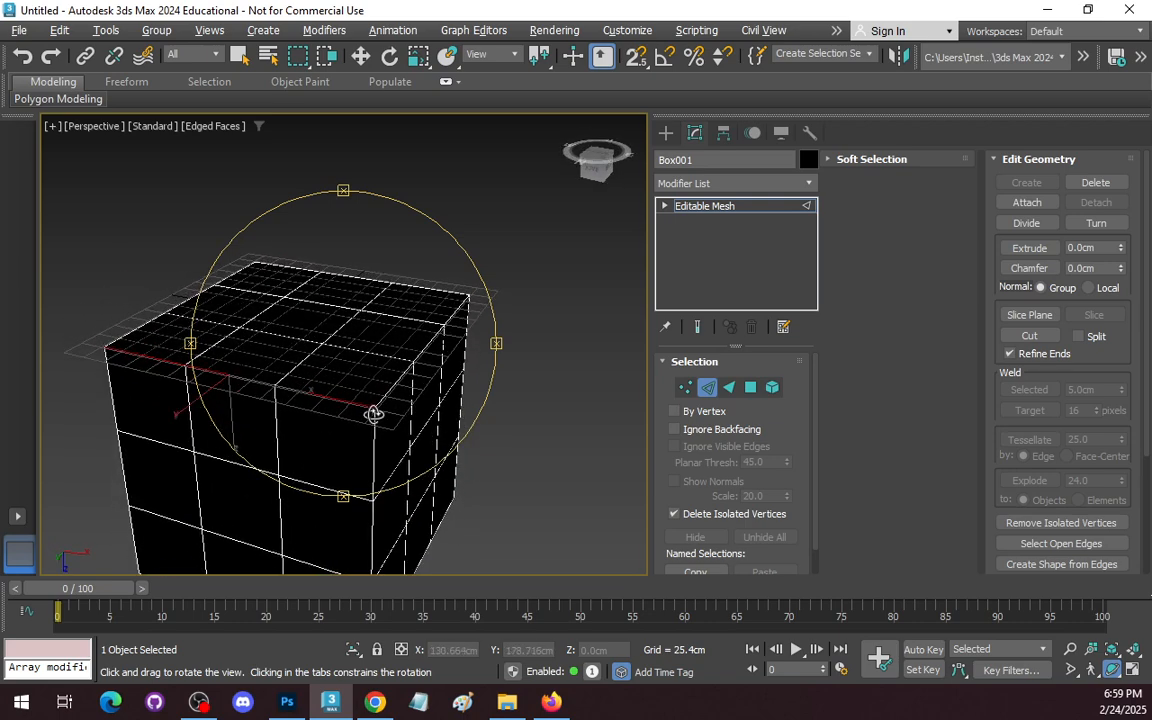
- Try chamfering the three selected bottom edges by 20 cm, inspect the corner, and undo the chamfer
{"action": "left_click", "coordinate": [1105, 268]}
{"action": "type", "text": "20"}
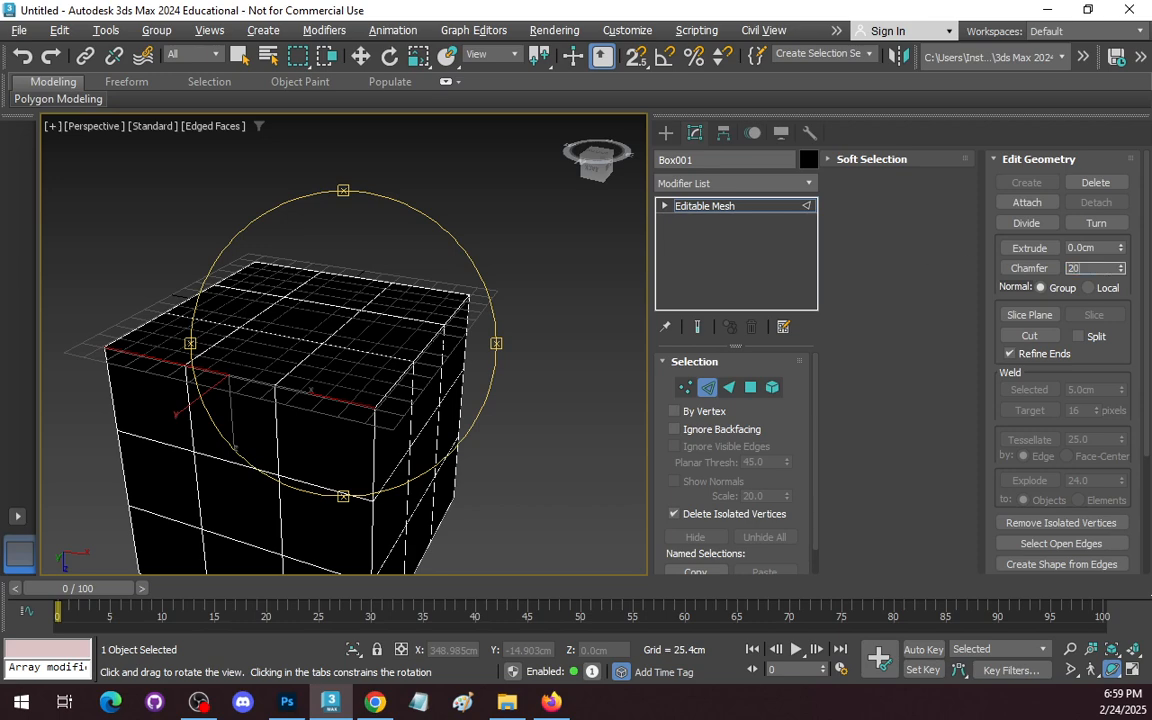
{"action": "left_click", "coordinate": [1033, 268]}
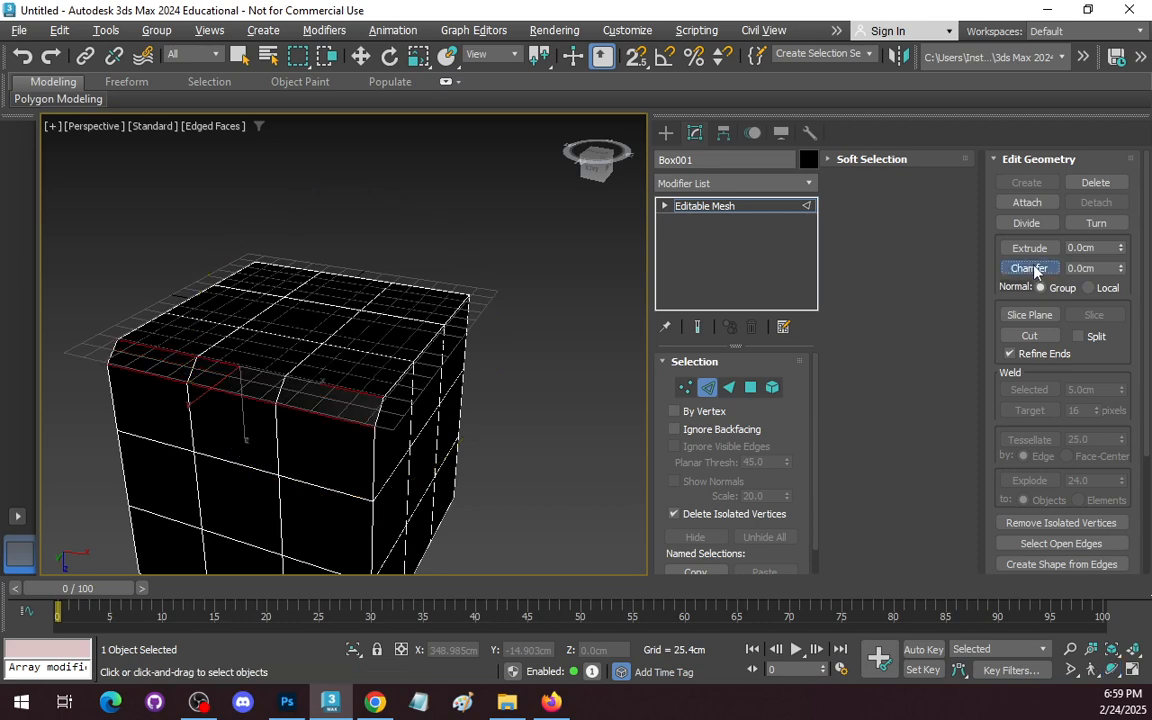
{"action": "scroll", "coordinate": [356, 446], "scroll_direction": "up", "scroll_amount": 2}
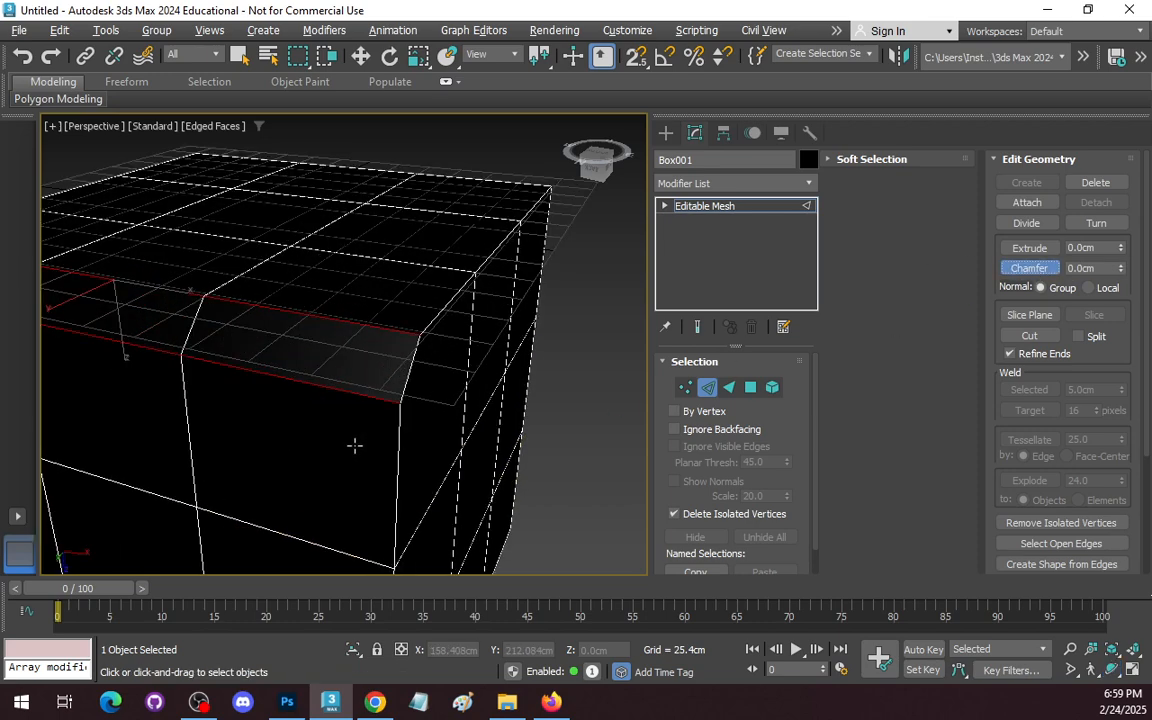
{"action": "key", "text": "ctrl+z"}
- Chamfer the three selected bottom edges about half a box segment wide, and chamfer the resulting edges by a much smaller amount
{"action": "left_click_drag", "start_coordinate": [1099, 268], "coordinate": [944, 260]}
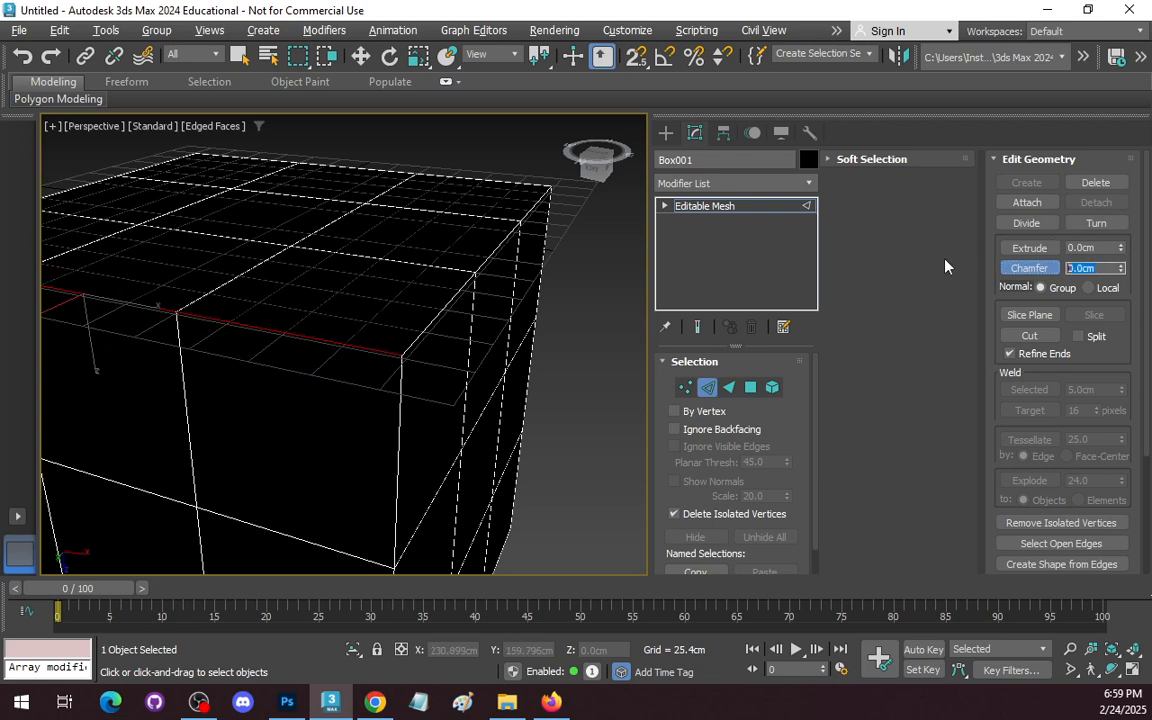
{"action": "type", "text": "30"}
{"action": "key", "text": "Return"}
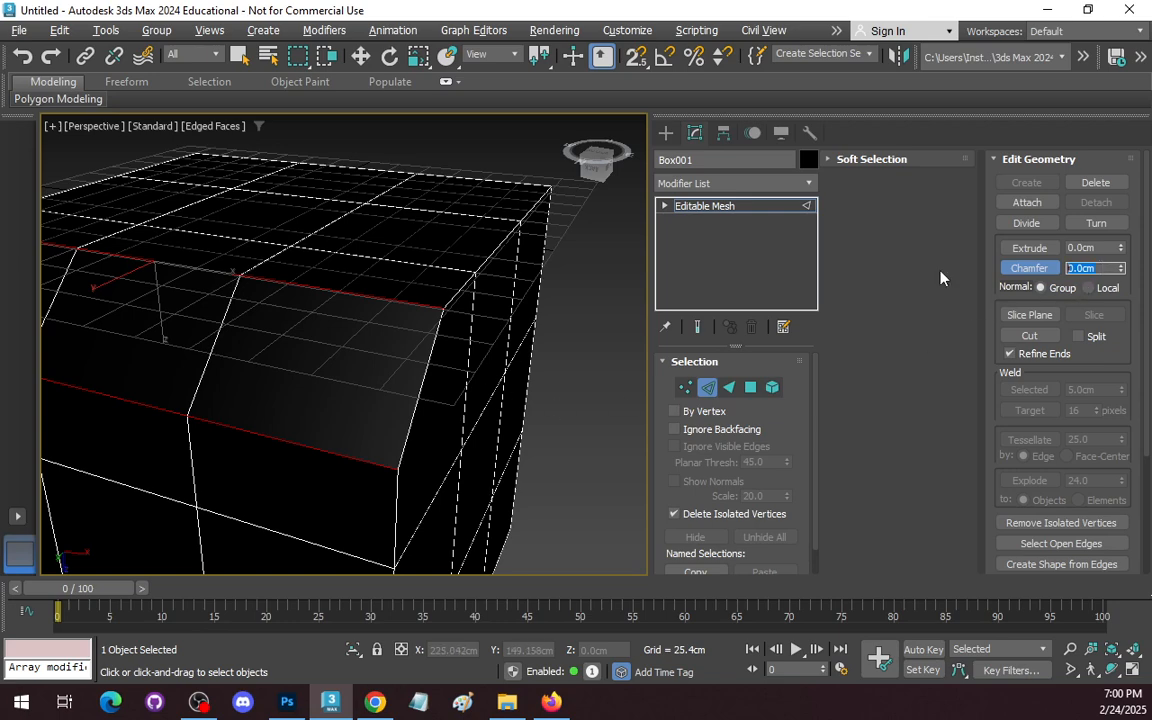
{"action": "type", "text": "6"}
{"action": "key", "text": "Return"}
{"action": "left_click", "coordinate": [553, 410]}
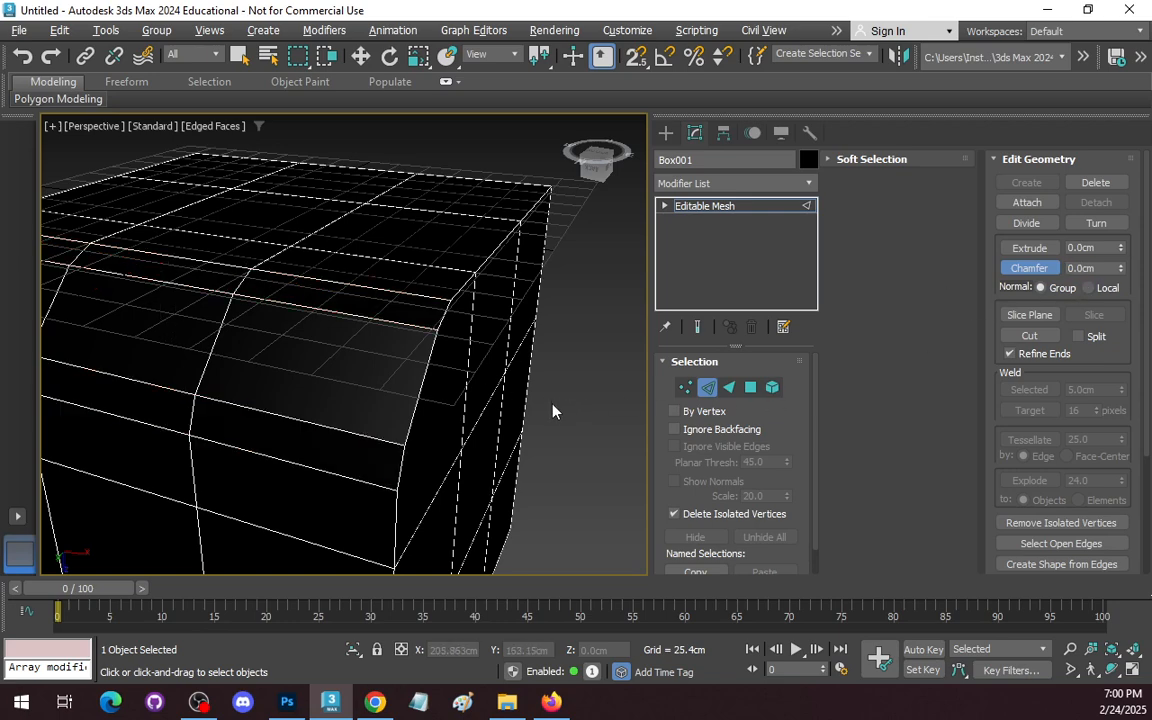
- Select the outer edge segment at the negative-X end of the Y = 150 cm side, one row from the chamfer, and extrude it 100 cm
{"action": "middle_click_drag", "start_coordinate": [417, 383], "coordinate": [456, 307]}
{"action": "left_click", "coordinate": [1107, 672]}
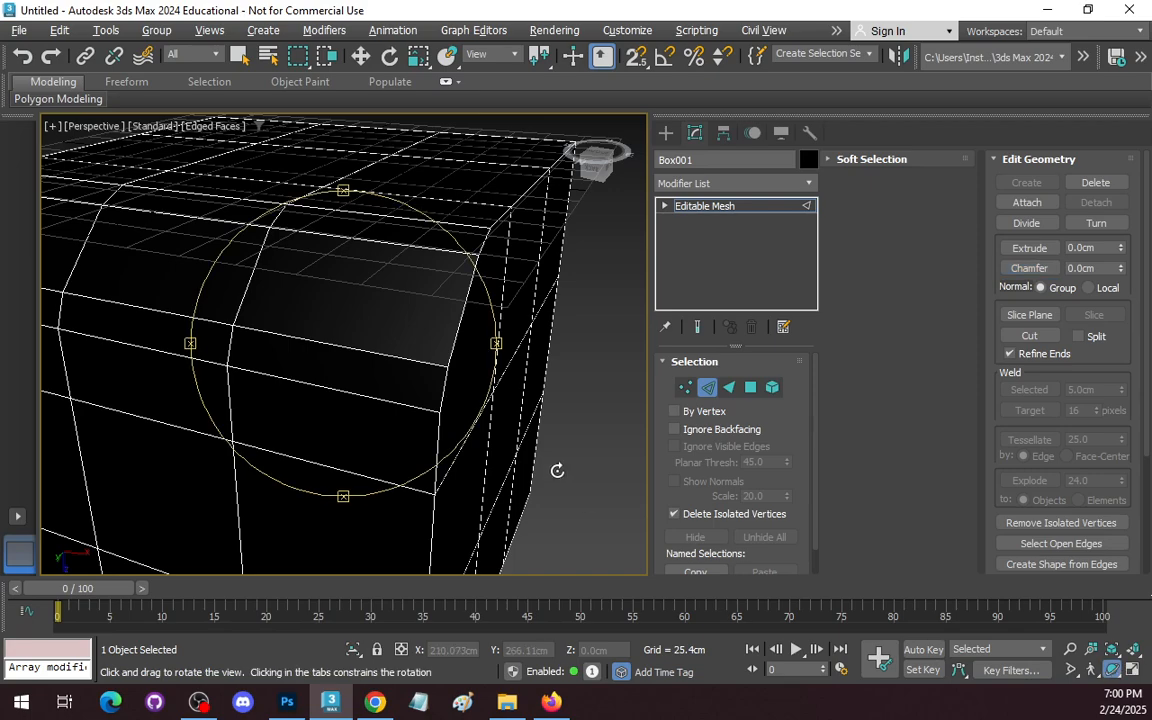
{"action": "left_click_drag", "start_coordinate": [465, 388], "coordinate": [378, 350]}
{"action": "right_click", "coordinate": [376, 343]}
{"action": "left_click", "coordinate": [386, 318]}
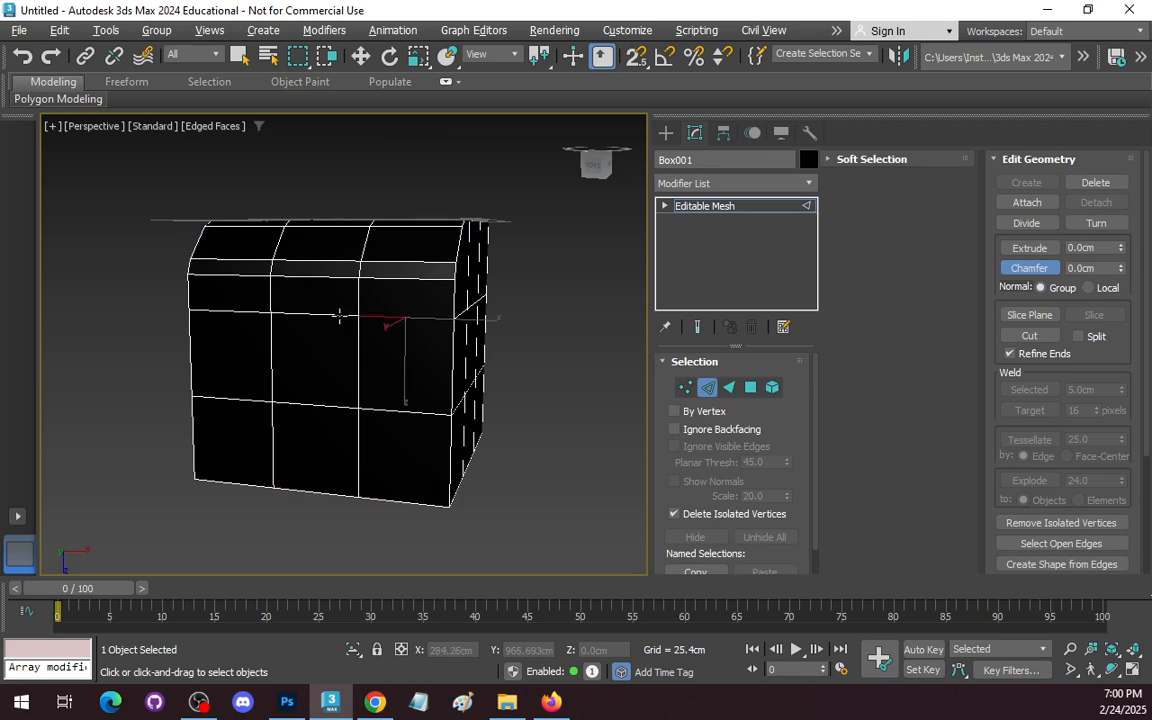
{"action": "left_click", "coordinate": [318, 316]}
{"action": "left_click", "coordinate": [234, 312]}
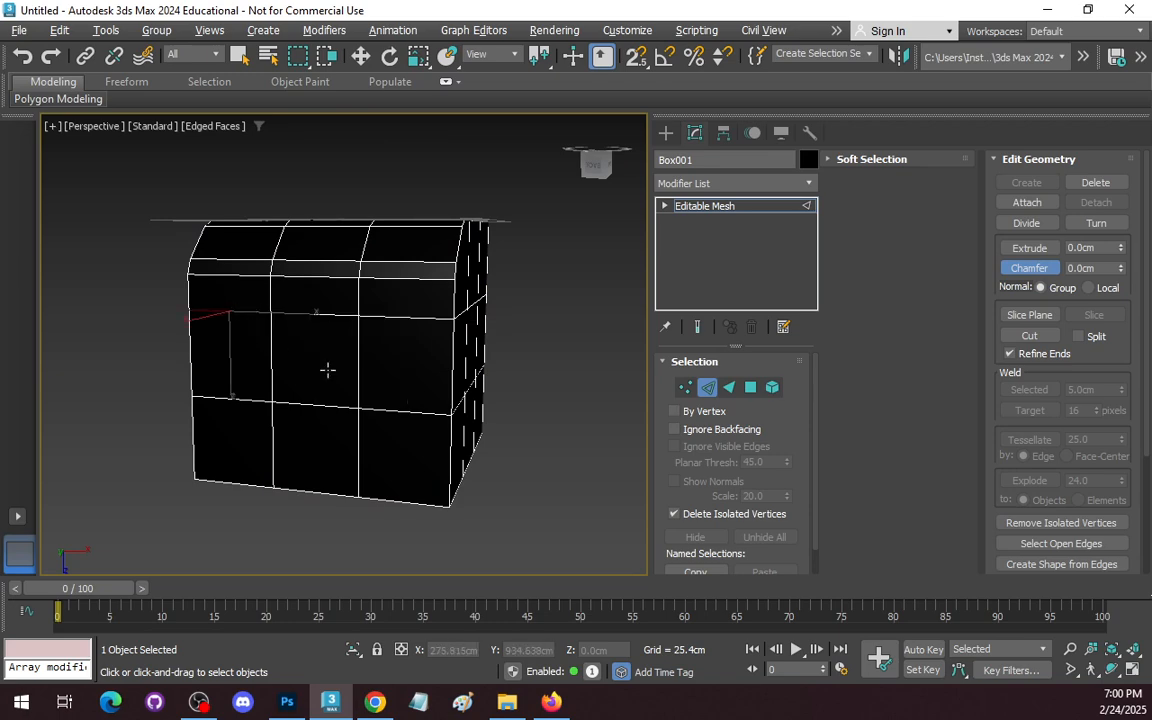
{"action": "left_click_drag", "start_coordinate": [1101, 248], "coordinate": [988, 245]}
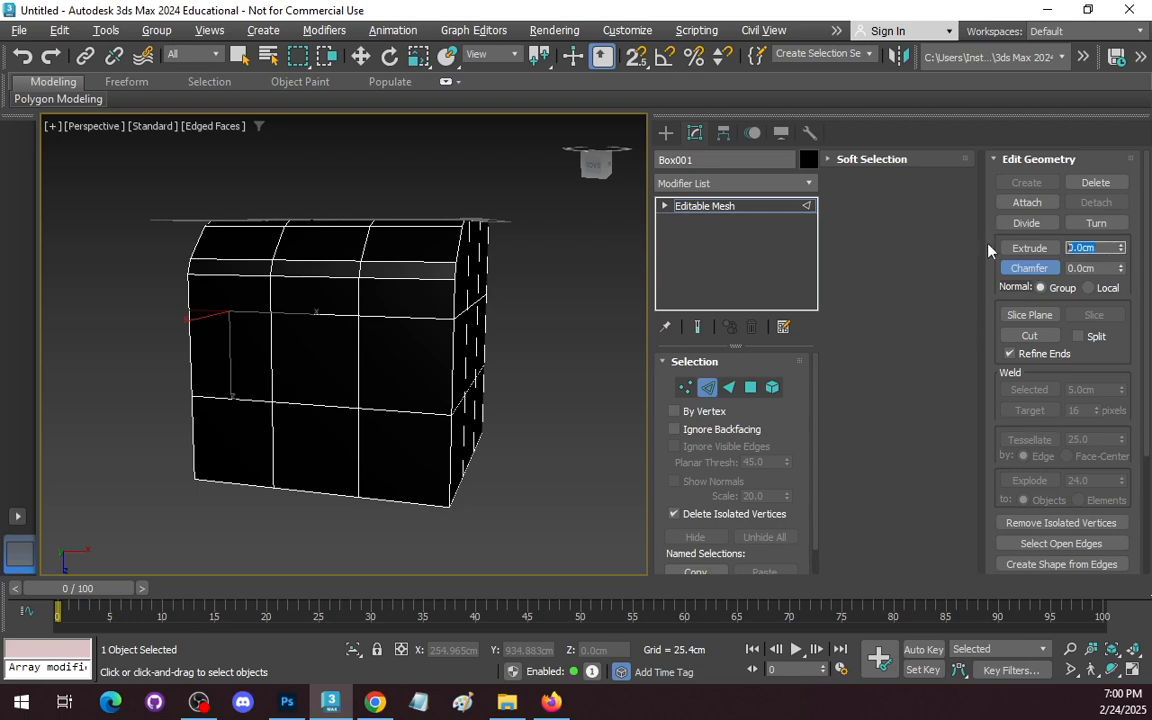
{"action": "type", "text": "100"}
{"action": "key", "text": "Return"}
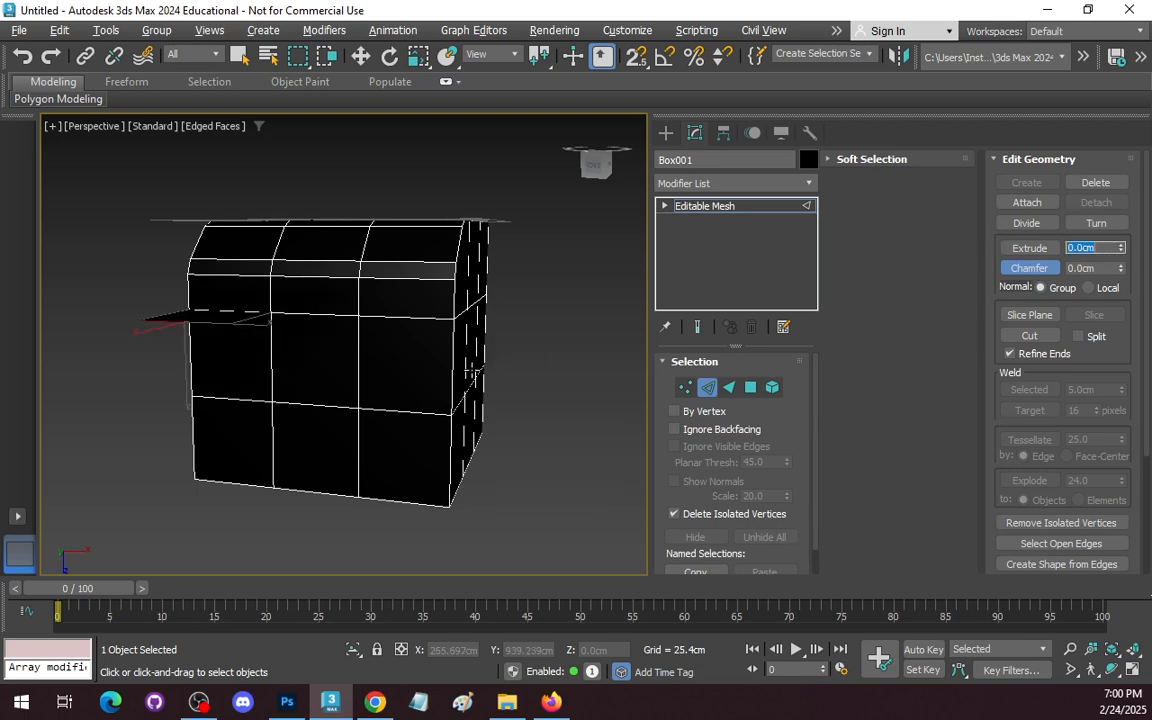
{"action": "middle_click_drag", "start_coordinate": [471, 371], "coordinate": [555, 473]}
{"action": "scroll", "coordinate": [562, 473], "scroll_direction": "down", "scroll_amount": 4}
{"action": "scroll", "coordinate": [564, 474], "scroll_direction": "up", "scroll_amount": 2}
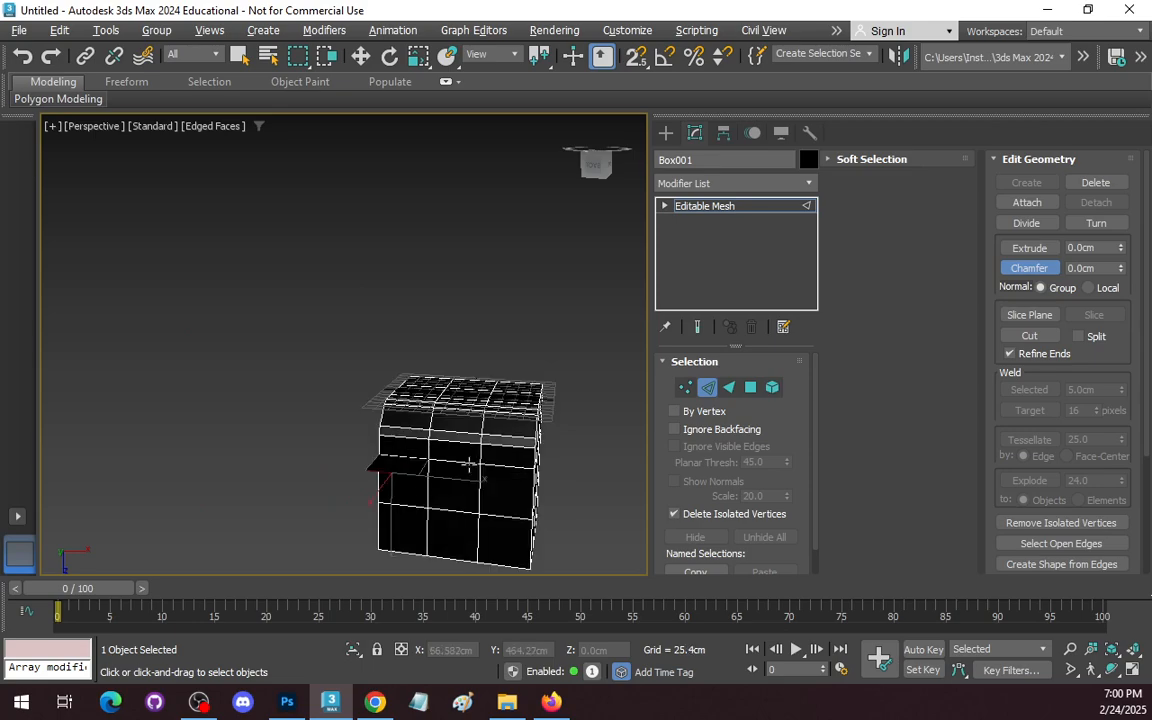
- Extend the extruded flap with a new segment by clone-moving its outer edge about 112 cm outward along Y
{"action": "middle_click_drag", "start_coordinate": [469, 465], "coordinate": [505, 454]}
{"action": "scroll", "coordinate": [505, 455], "scroll_direction": "up", "scroll_amount": 2}
{"action": "left_click", "coordinate": [1112, 671]}
{"action": "left_click_drag", "start_coordinate": [418, 404], "coordinate": [558, 476]}
{"action": "right_click", "coordinate": [344, 356]}
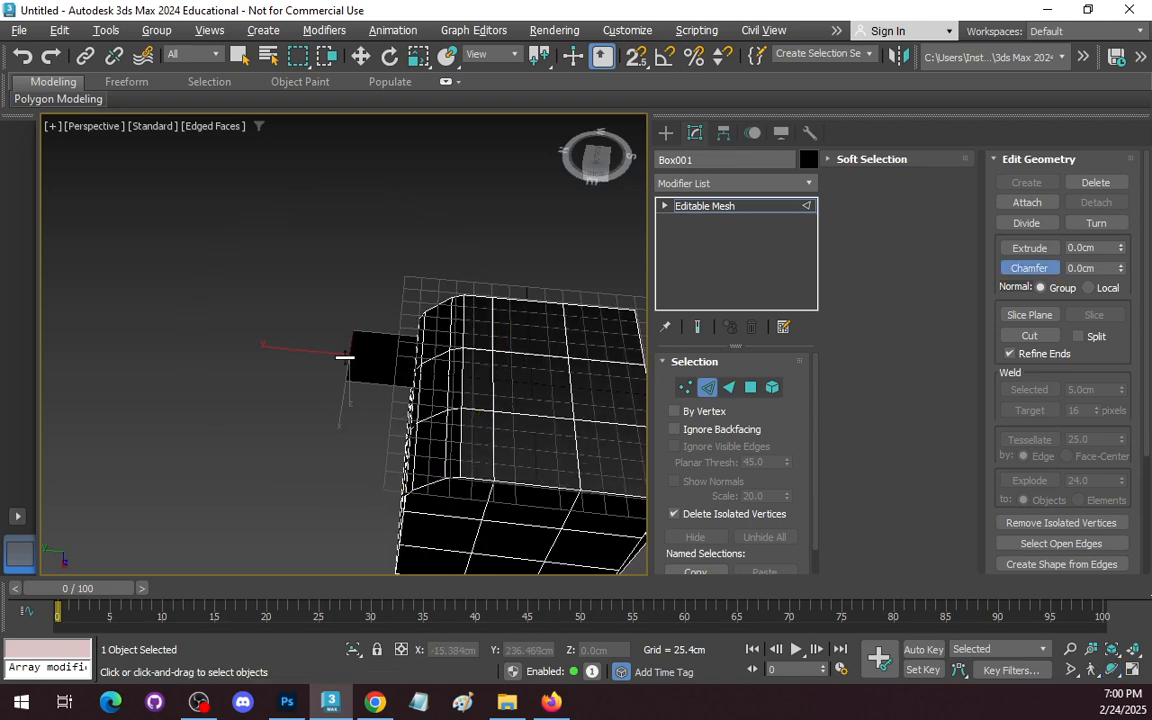
{"action": "key", "text": "w"}
{"action": "scroll", "coordinate": [322, 387], "scroll_direction": "up", "scroll_amount": 4}
{"action": "scroll", "coordinate": [323, 387], "scroll_direction": "down", "scroll_amount": 2}
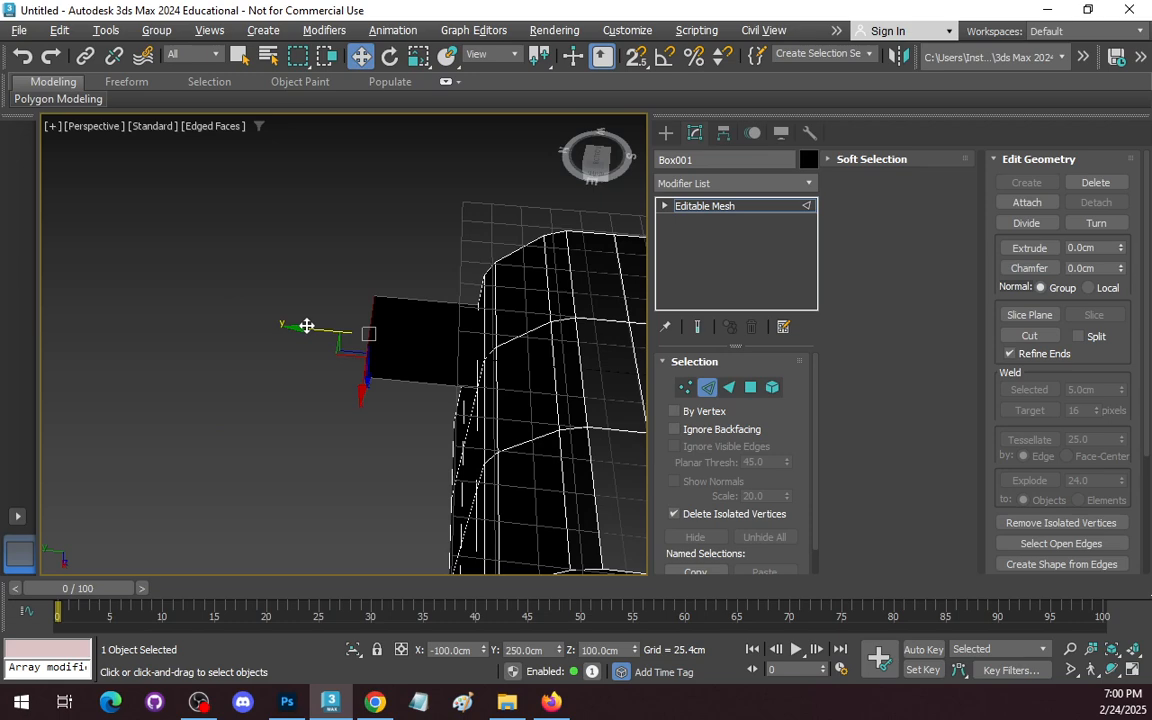
{"action": "left_click_drag", "start_coordinate": [306, 327], "coordinate": [181, 340]}
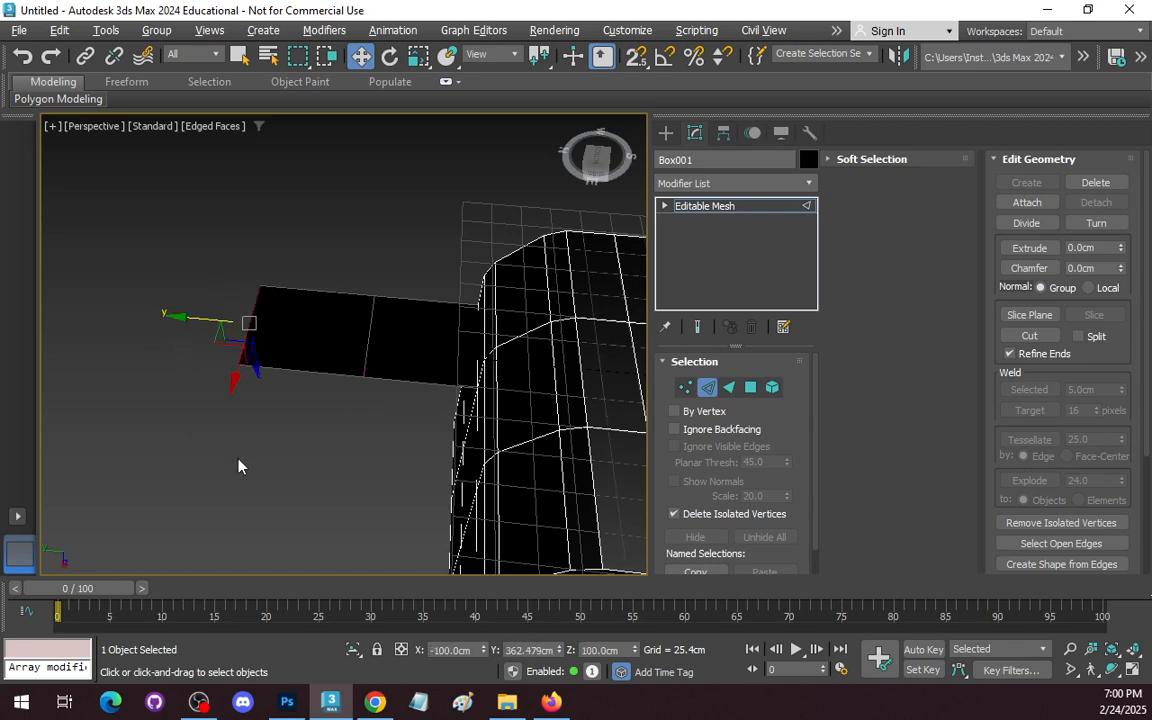
{"action": "scroll", "coordinate": [238, 466], "scroll_direction": "down", "scroll_amount": 2}
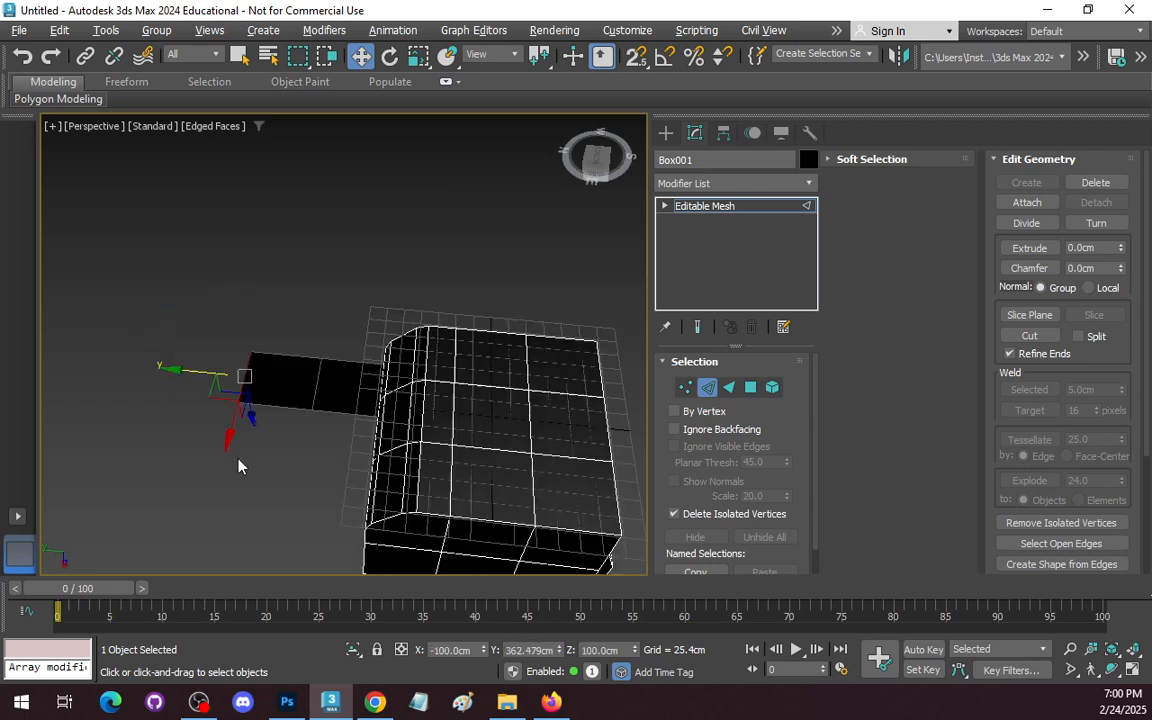
- Select each of the two triangular faces of the flap's outer segment in Face mode, one after the other
{"action": "left_click", "coordinate": [729, 388]}
{"action": "left_click", "coordinate": [295, 378]}
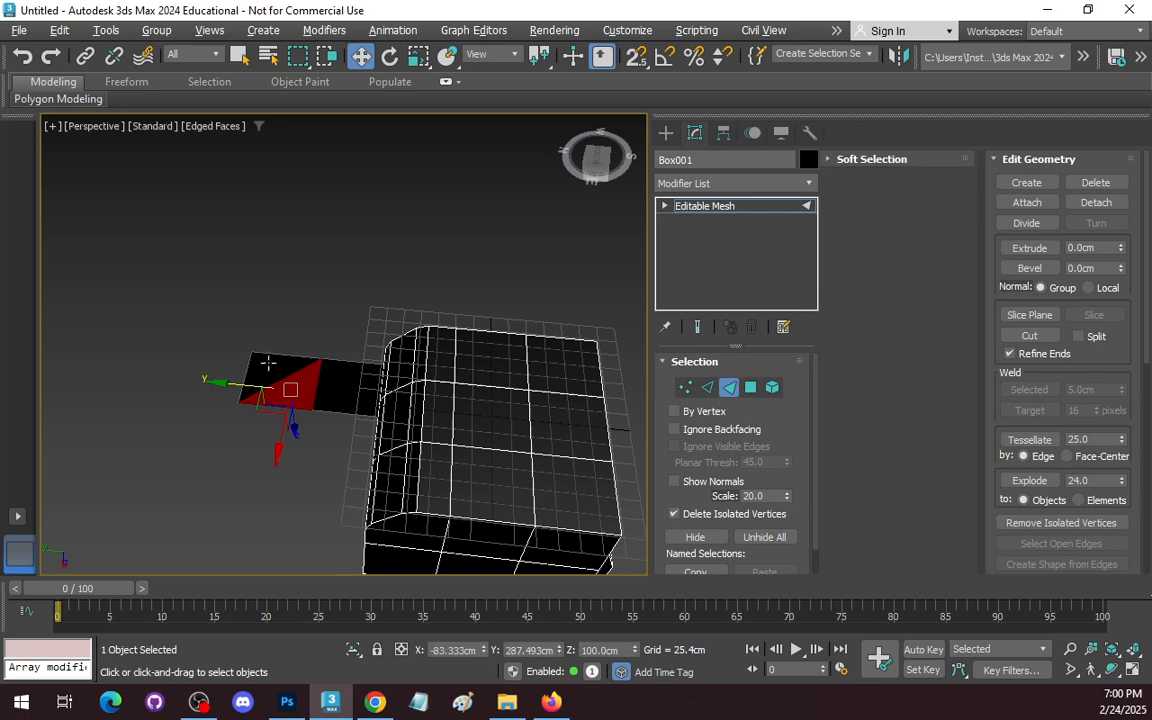
{"action": "left_click", "coordinate": [268, 363]}
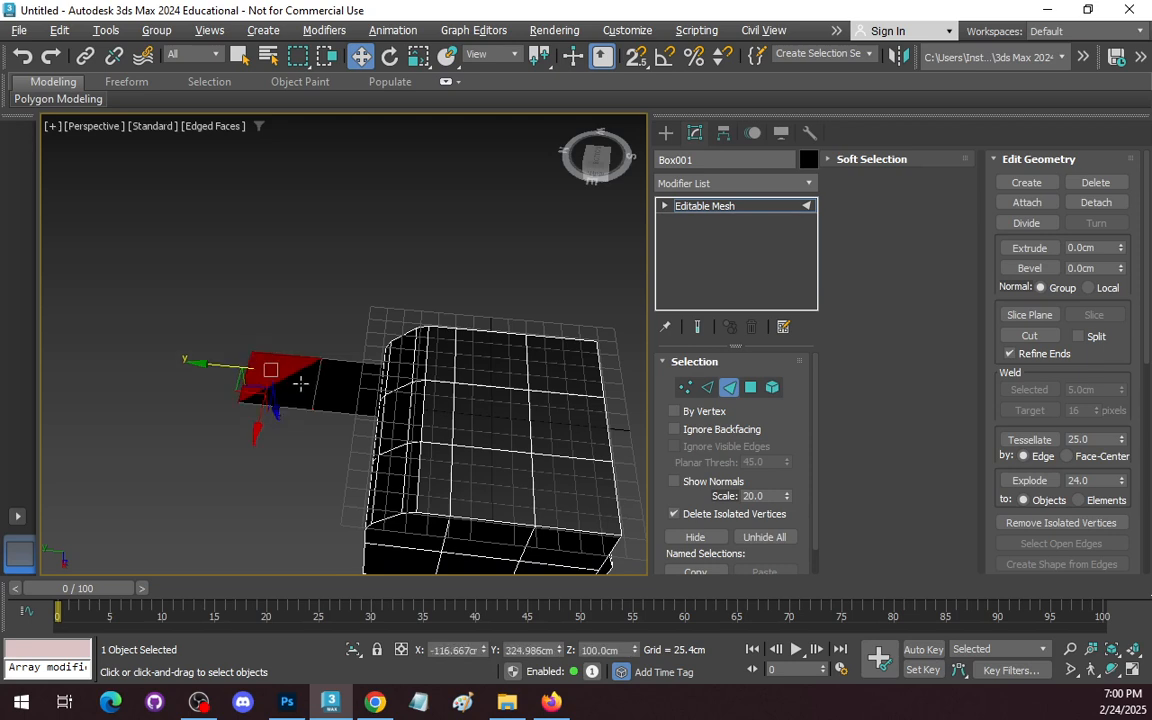
- Select the centre polygon of the box's Z = 0 side and extrude it 20 cm
{"action": "left_click", "coordinate": [752, 390]}
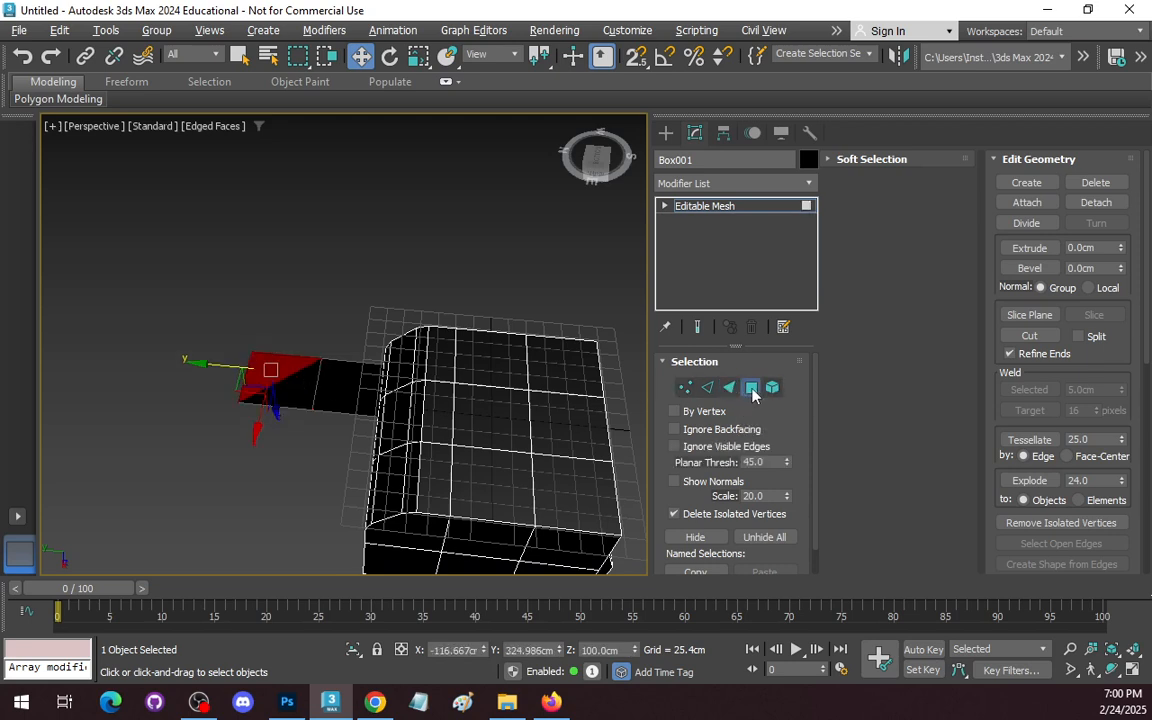
{"action": "left_click", "coordinate": [492, 420]}
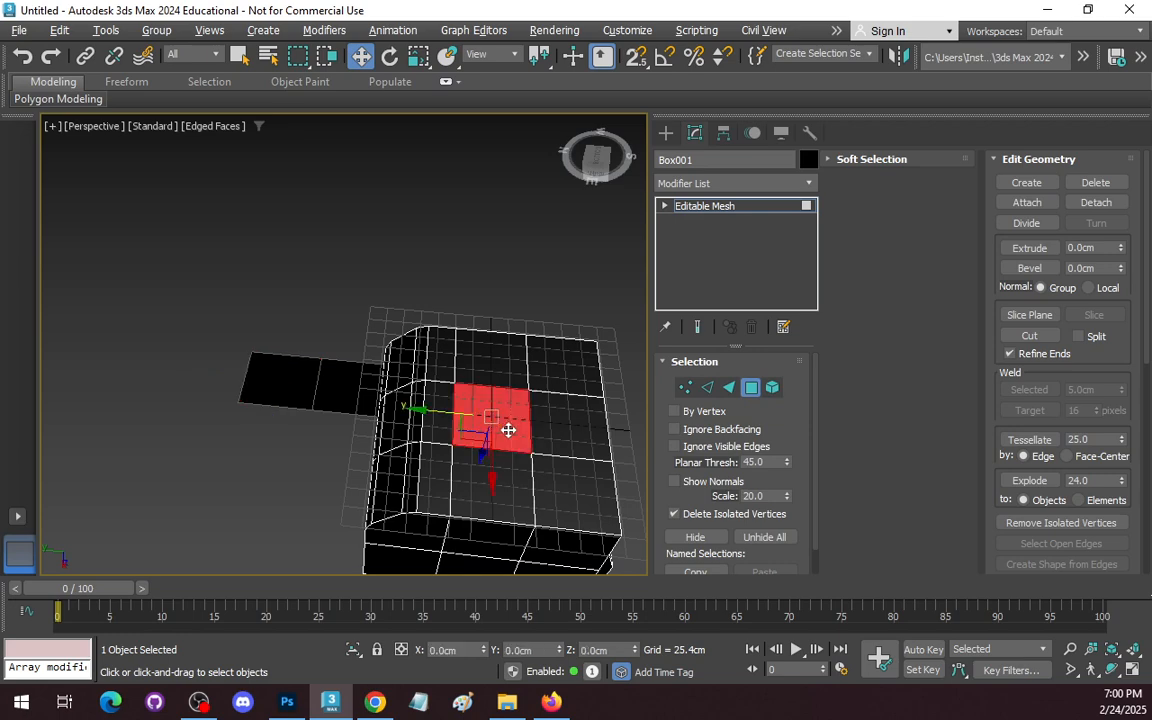
{"action": "left_click", "coordinate": [1101, 248]}
{"action": "type", "text": "29"}
{"action": "key", "text": "Return"}
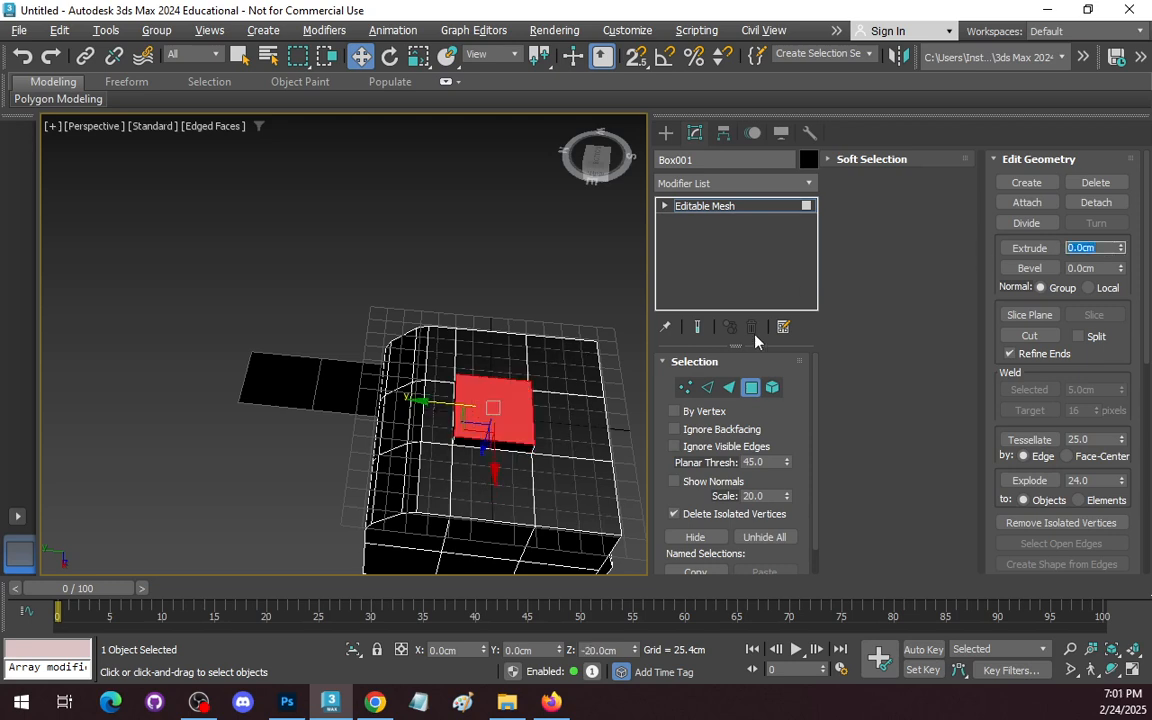
- Try cloning the middle polygon of the X = 150 cm side in the row nearest Z = 0, and undo the clone
{"action": "left_click", "coordinate": [1112, 669]}
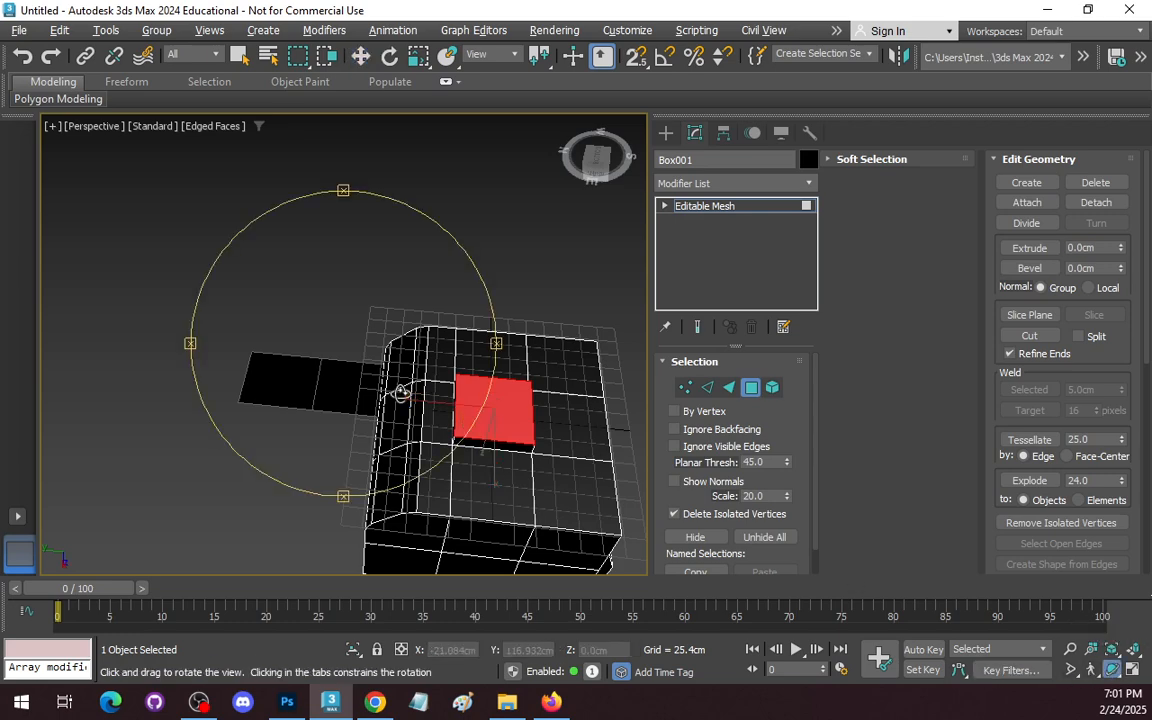
{"action": "left_click_drag", "start_coordinate": [400, 392], "coordinate": [368, 309]}
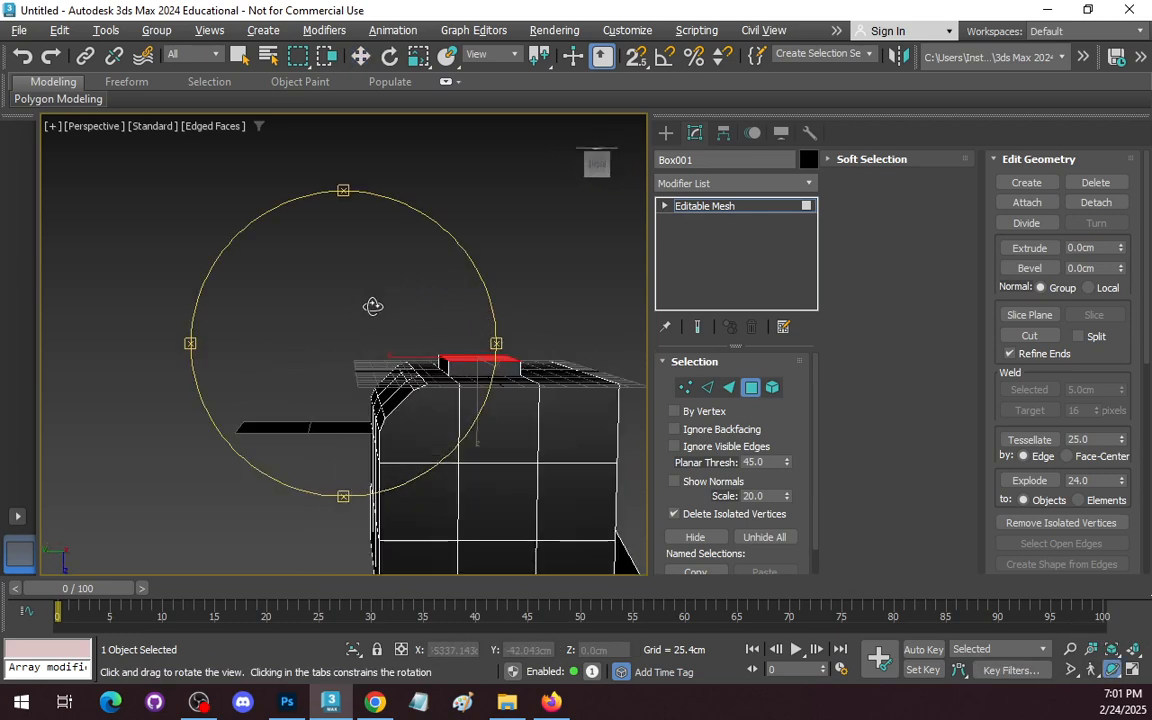
{"action": "right_click", "coordinate": [393, 324]}
{"action": "left_click", "coordinate": [481, 426]}
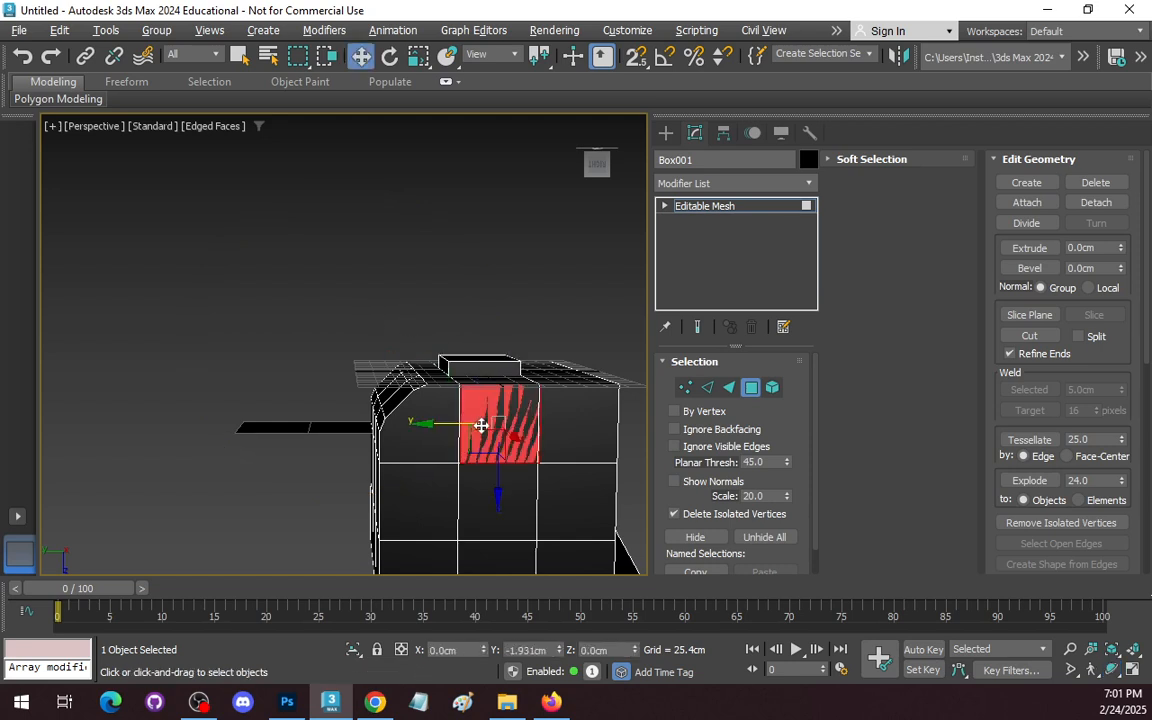
{"action": "left_click_drag", "start_coordinate": [481, 426], "coordinate": [483, 418], "text": "shift"}
{"action": "left_click", "coordinate": [648, 366]}
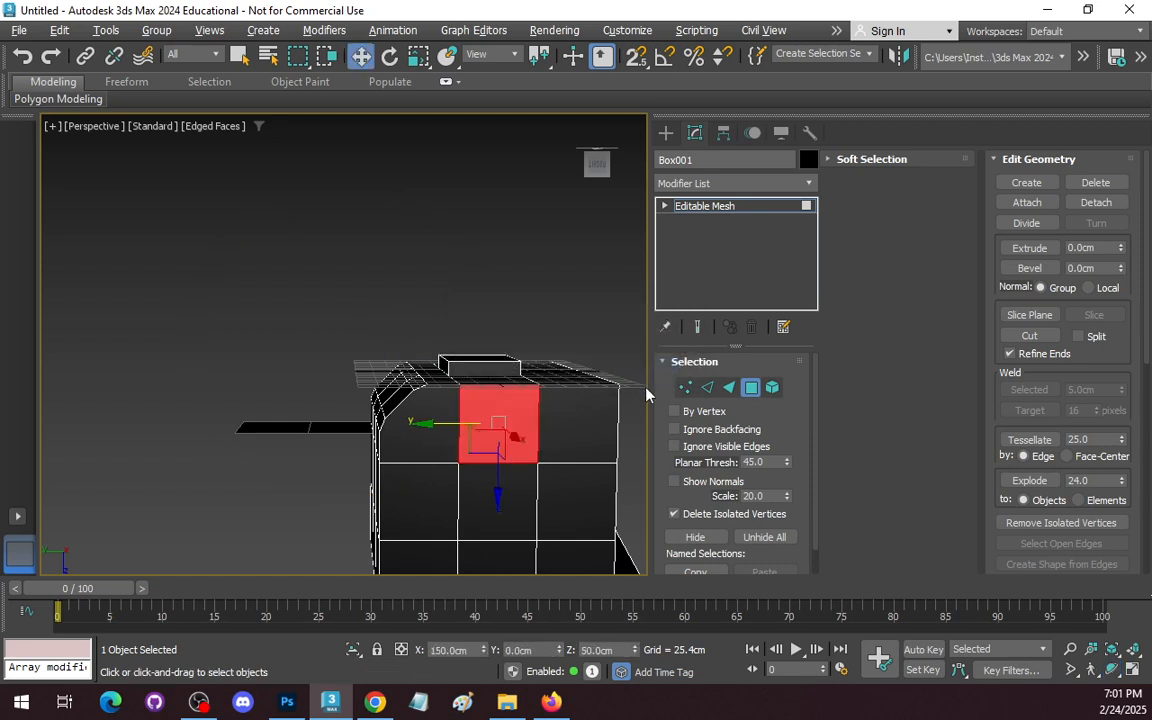
{"action": "key", "text": "ctrl+z"}
- Clone the extruded centre polygon to an element about 103 cm above it, inspect it from another angle, and undo the clone
{"action": "left_click_drag", "start_coordinate": [477, 436], "coordinate": [474, 398], "text": "shift"}
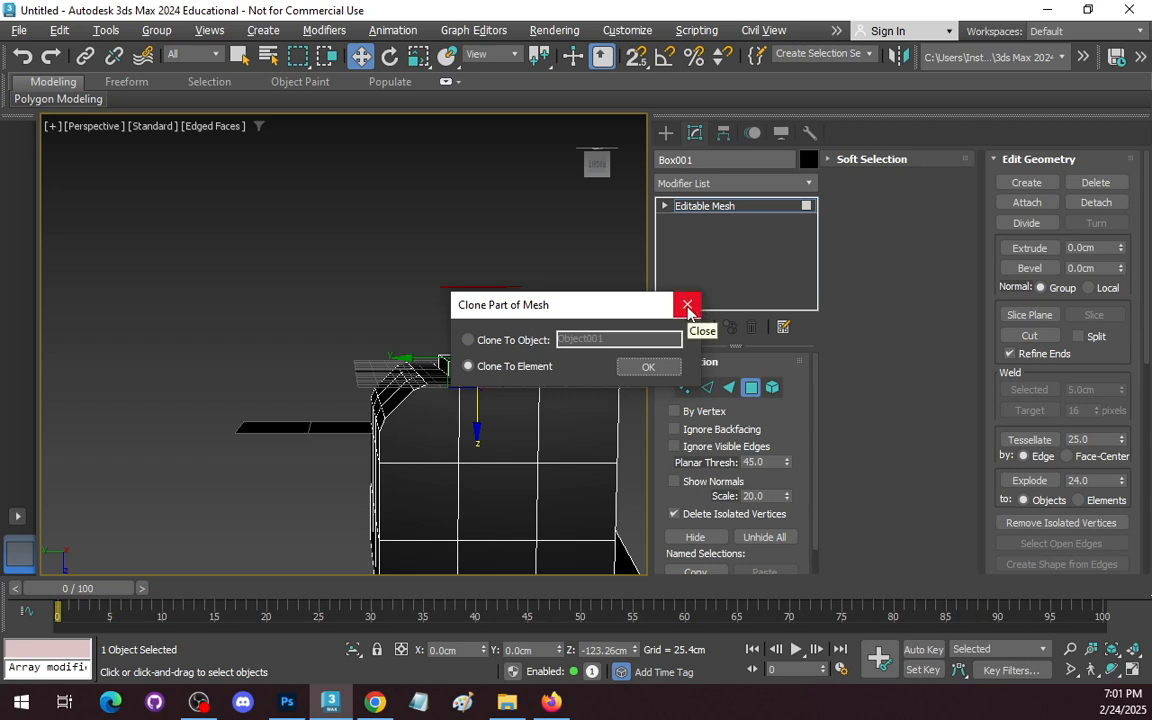
{"action": "left_click", "coordinate": [648, 367]}
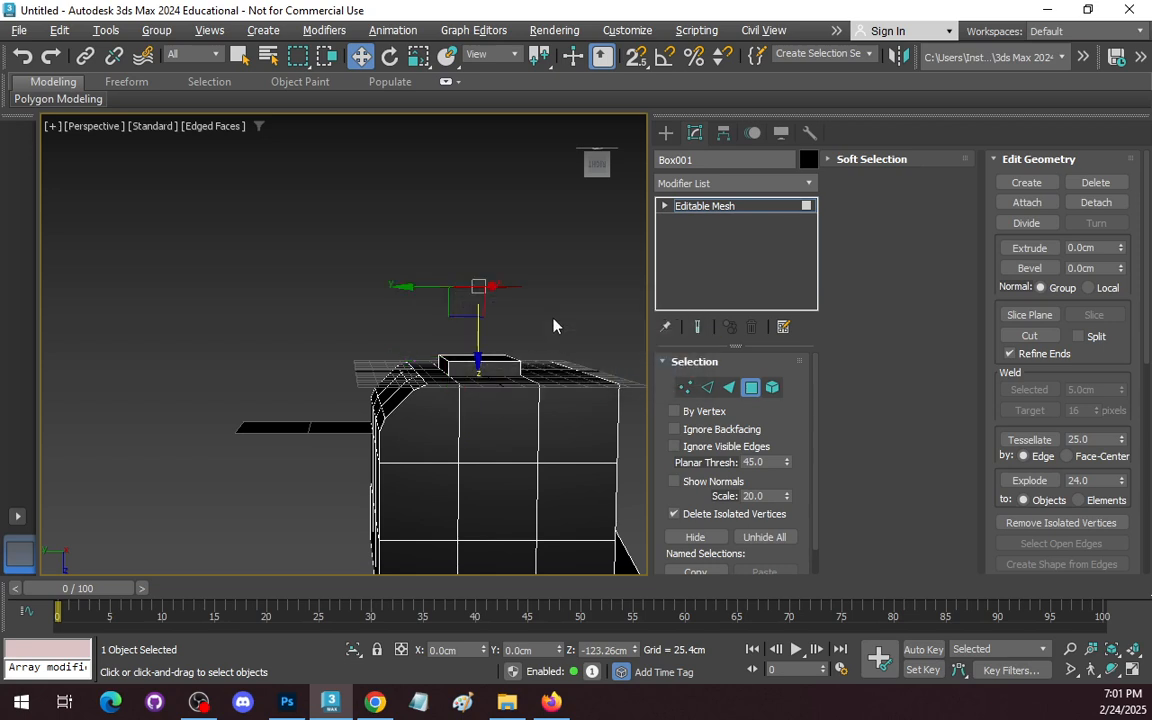
{"action": "left_click", "coordinate": [1111, 669]}
{"action": "mouse_move", "coordinate": [497, 365]}
{"action": "left_mouse_down"}
{"action": "mouse_move", "coordinate": [437, 375]}
{"action": "mouse_move", "coordinate": [447, 440]}
{"action": "mouse_move", "coordinate": [486, 432]}
{"action": "mouse_move", "coordinate": [507, 381]}
{"action": "mouse_move", "coordinate": [494, 375]}
{"action": "left_mouse_up"}
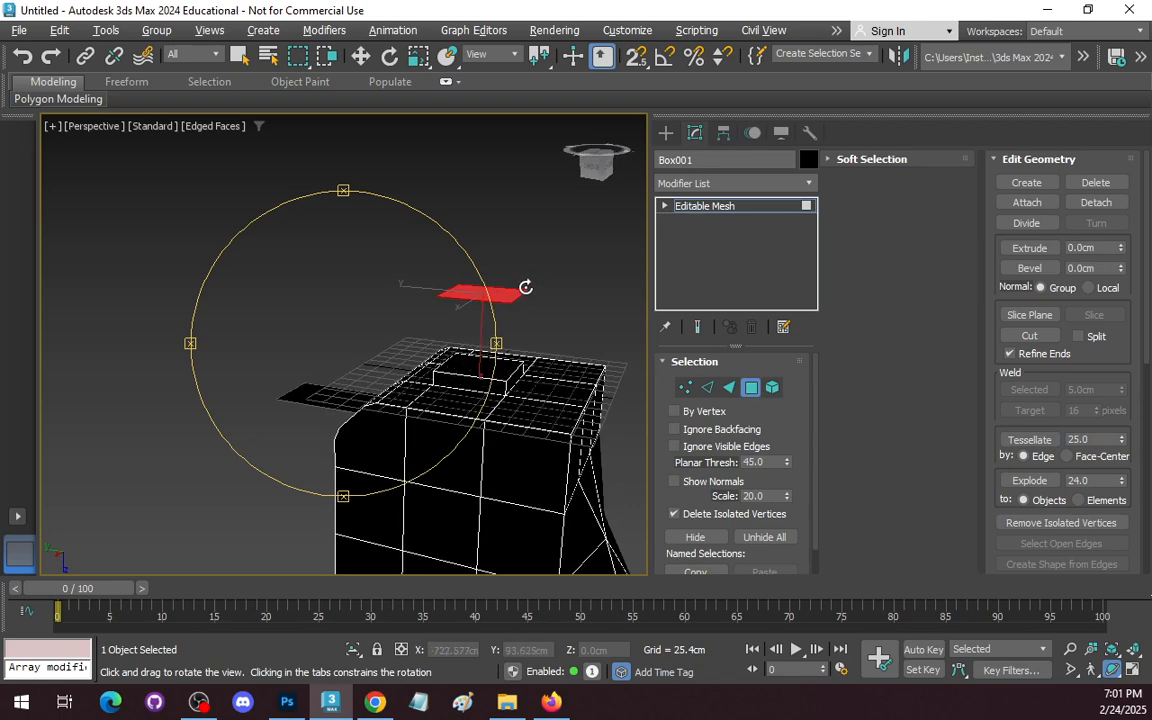
{"action": "key", "text": "ctrl+z"}
{"action": "right_click", "coordinate": [527, 401]}
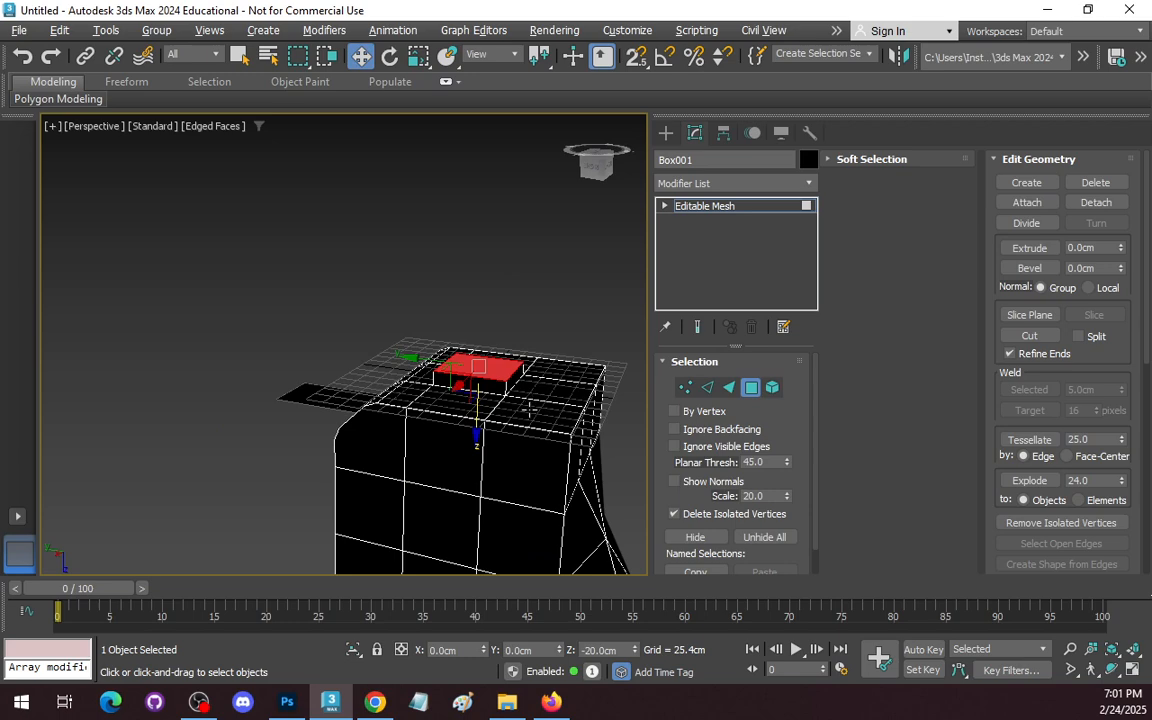
- Select the raised centre polygon together with its neighbouring polygons on the Z = 0 side and clone them upward as an element
{"action": "left_click", "coordinate": [527, 408]}
{"action": "left_click", "coordinate": [472, 403]}
{"action": "left_click", "coordinate": [490, 405]}
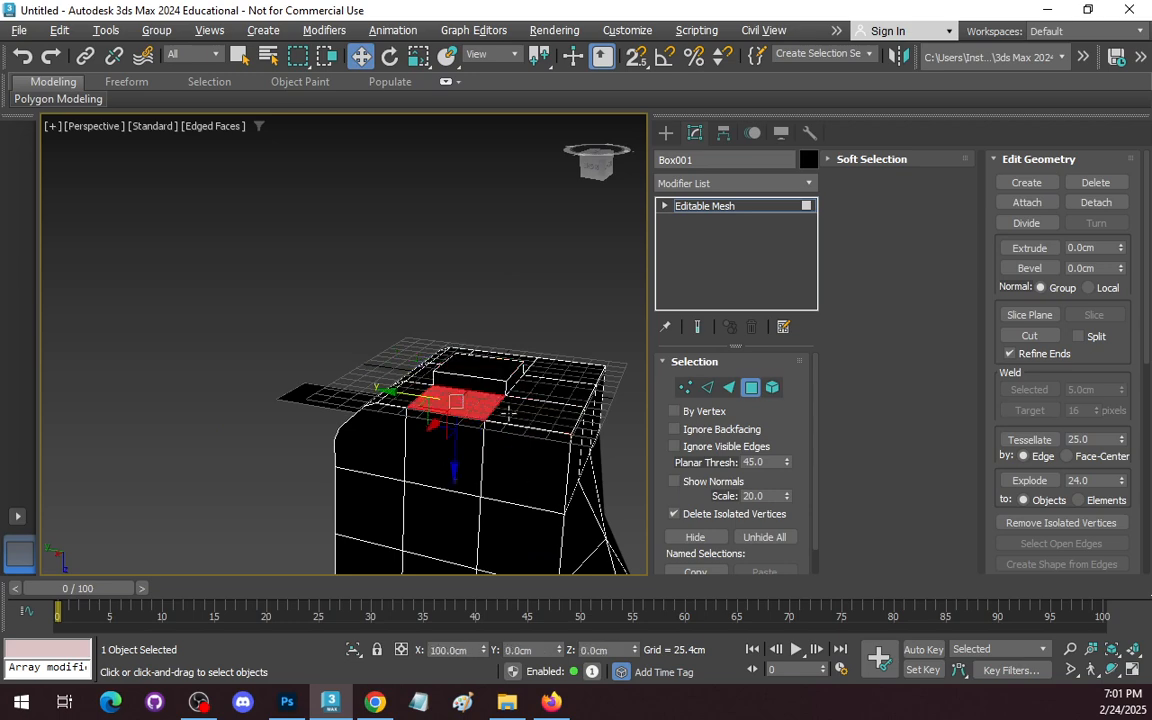
{"action": "left_click", "coordinate": [520, 413], "text": "ctrl"}
{"action": "left_click", "coordinate": [543, 397], "text": "ctrl"}
{"action": "left_click", "coordinate": [554, 372], "text": "ctrl"}
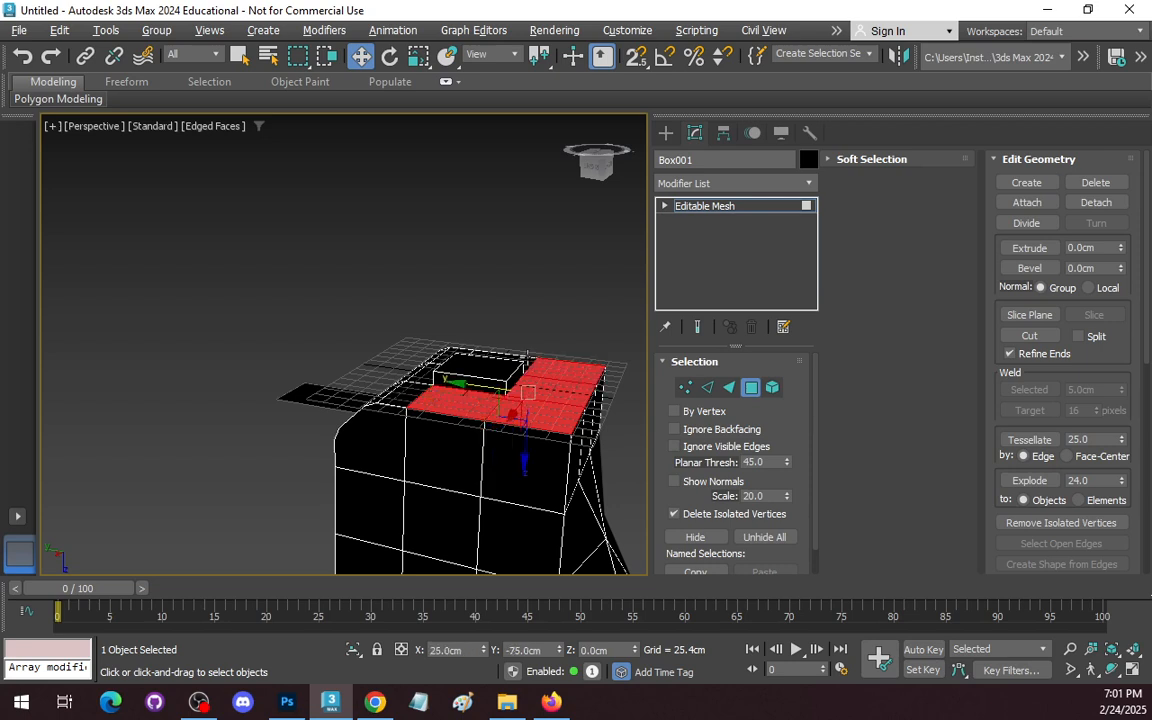
{"action": "left_click", "coordinate": [515, 365], "text": "ctrl"}
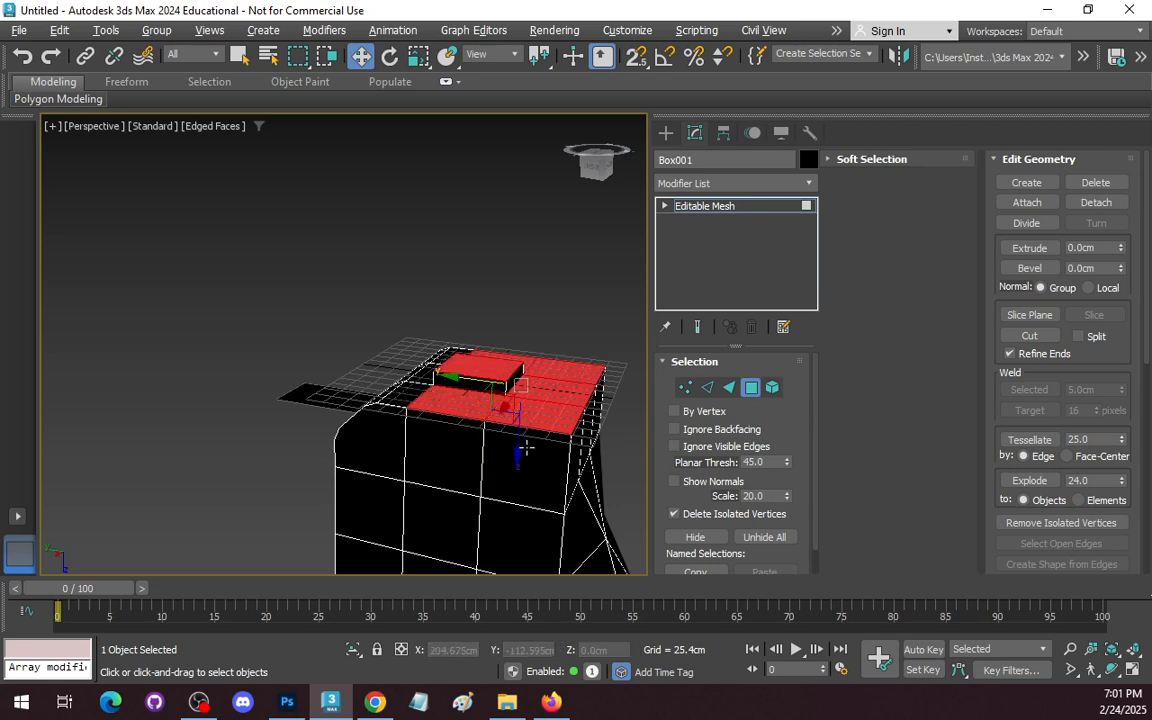
{"action": "left_click_drag", "start_coordinate": [517, 456], "coordinate": [521, 405], "text": "shift"}
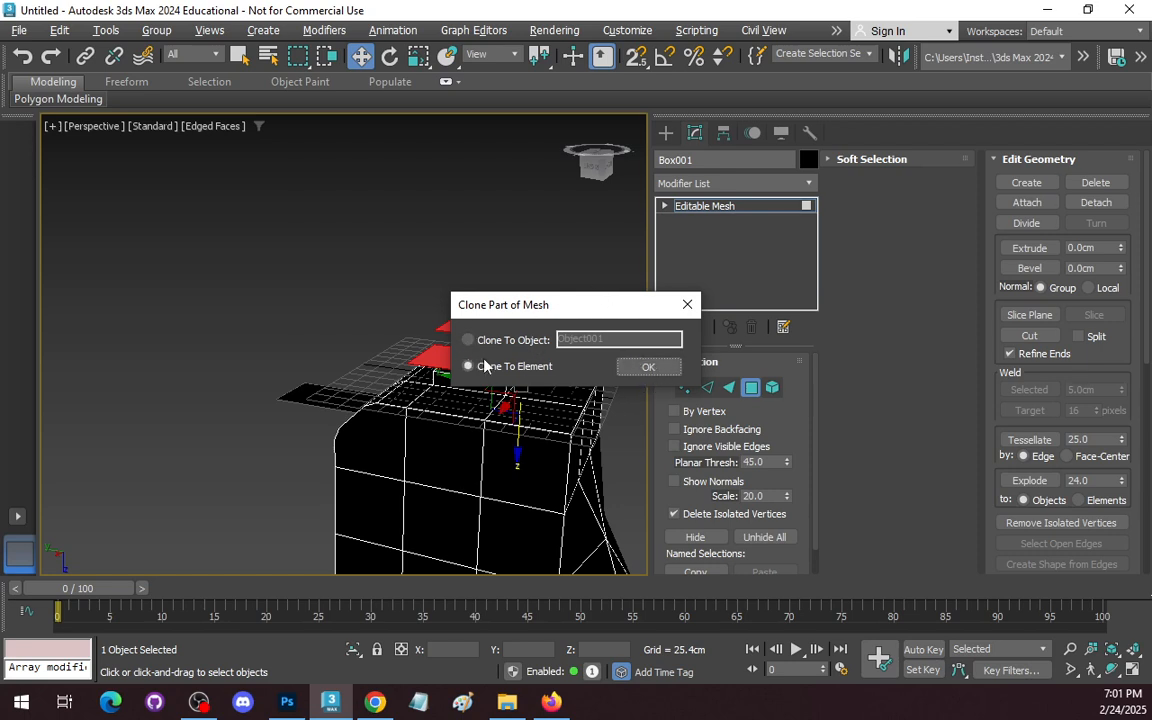
{"action": "left_click", "coordinate": [643, 367]}
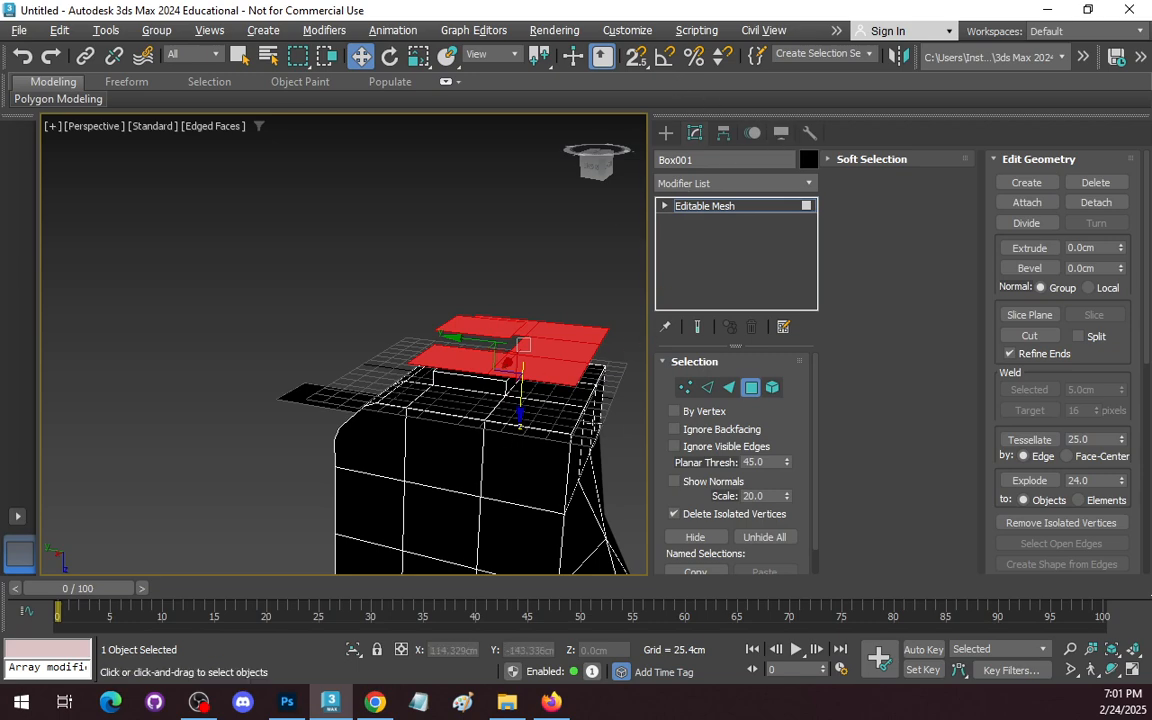
- Undo the accidental move of one polygon, lower the cloned polygons back onto the box surface, and clear the selection
{"action": "left_click", "coordinate": [525, 412]}
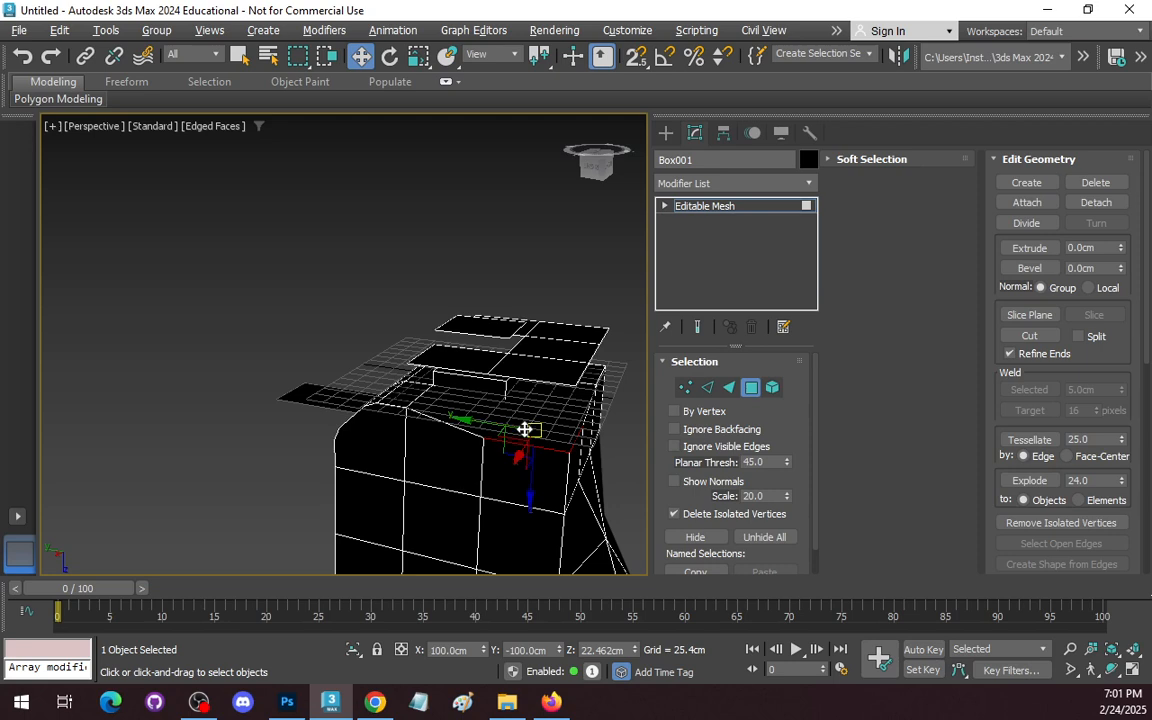
{"action": "key", "text": "ctrl+z"}
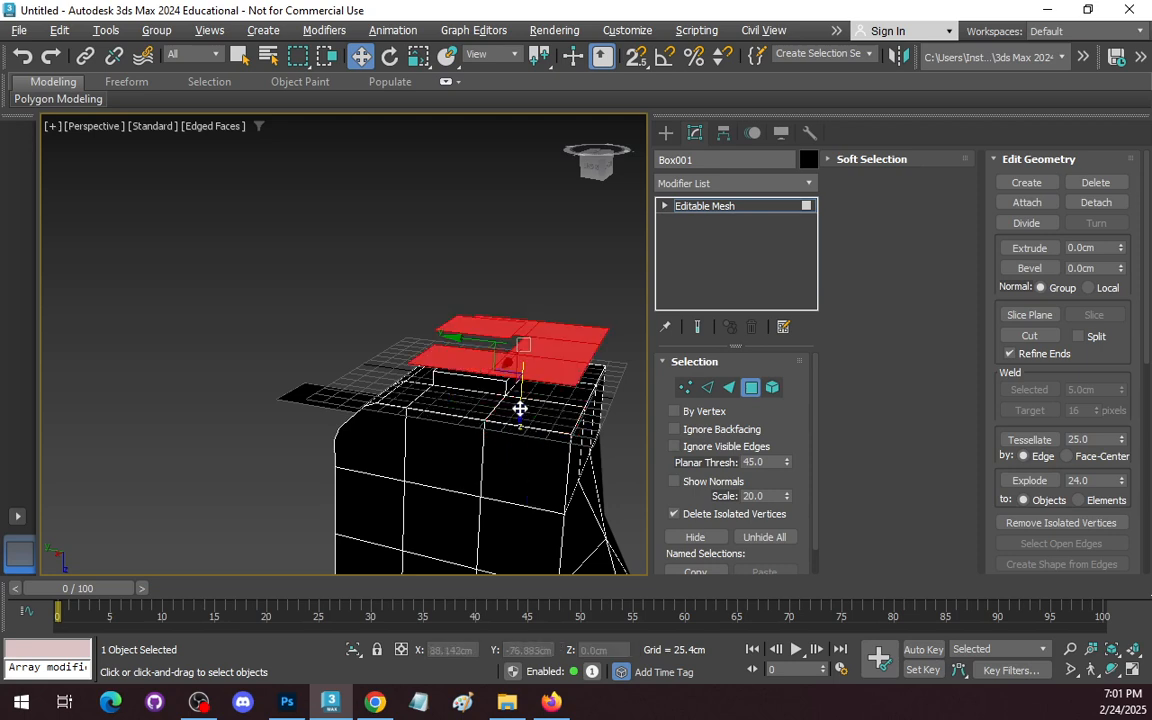
{"action": "left_click_drag", "start_coordinate": [518, 409], "coordinate": [509, 446]}
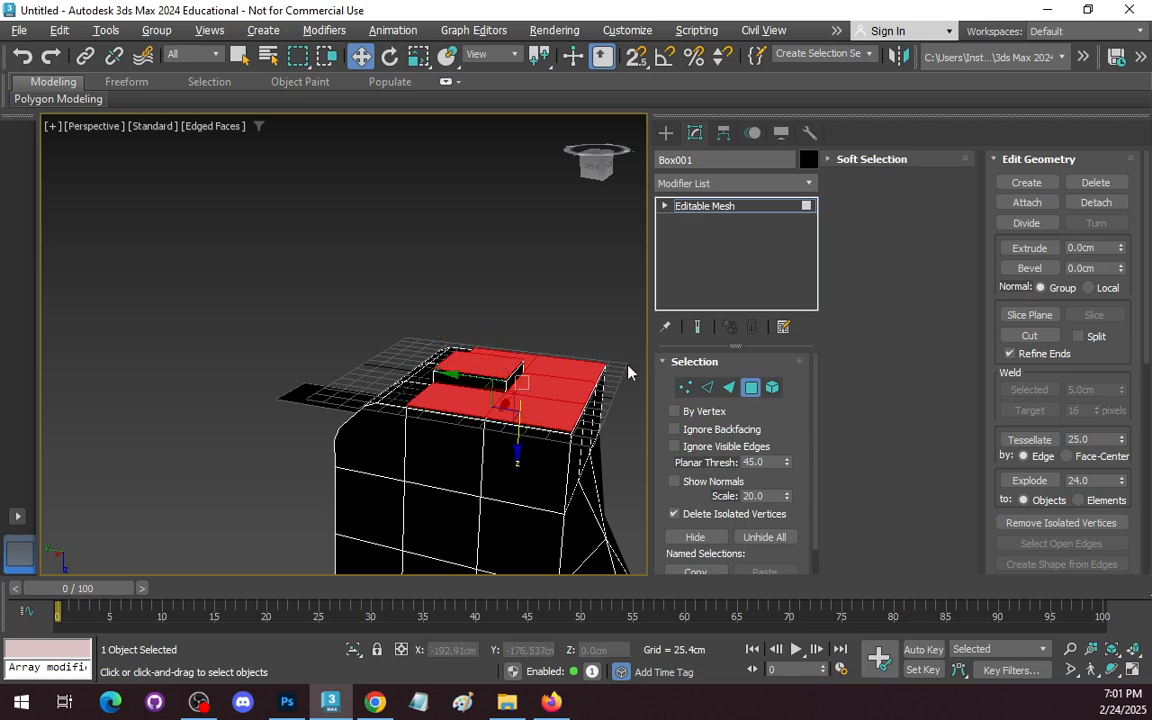
{"action": "left_click", "coordinate": [512, 424], "text": "ctrl"}
{"action": "left_click", "coordinate": [562, 422], "text": "ctrl"}
{"action": "left_click", "coordinate": [587, 418]}
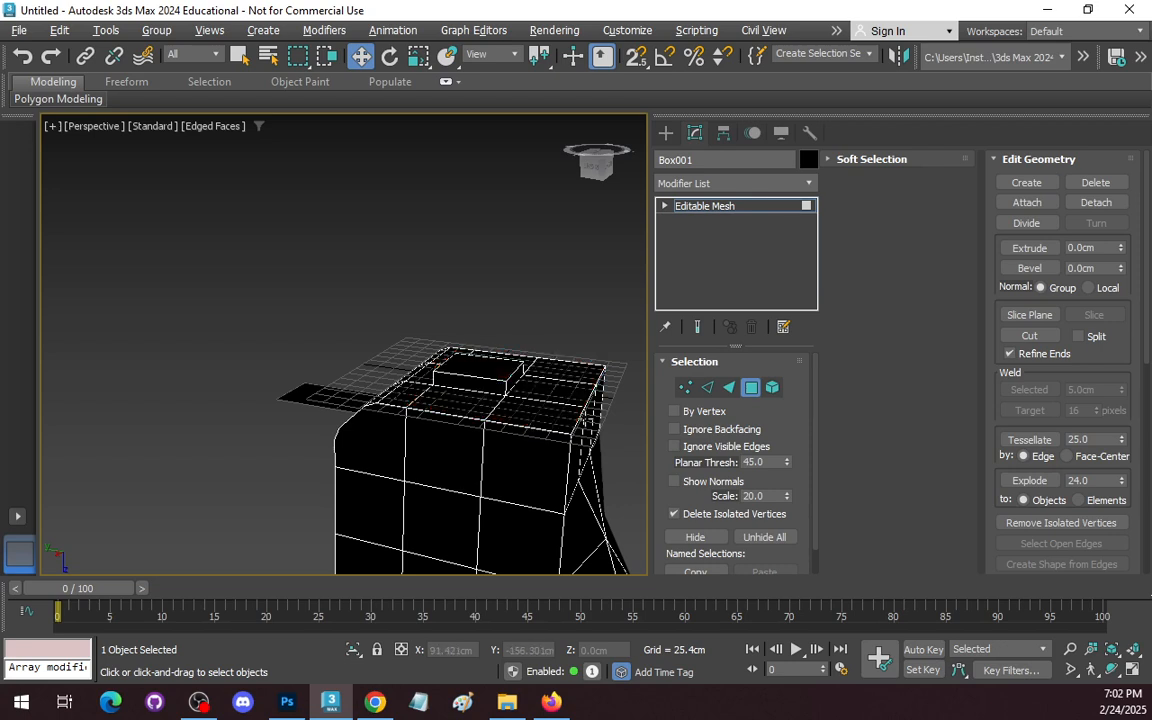
- Select the raised centre polygon, bevel it outward by 10 cm, and extrude it 20 cm
{"action": "left_click", "coordinate": [490, 365]}
{"action": "left_click", "coordinate": [1095, 268]}
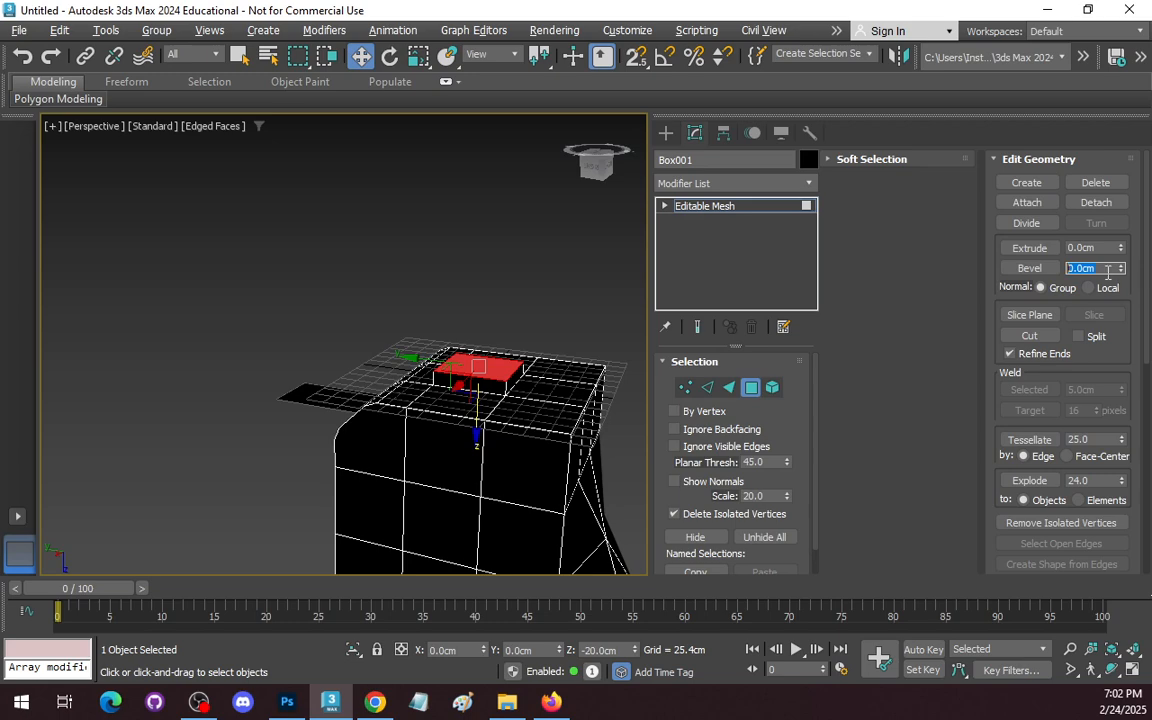
{"action": "type", "text": "10"}
{"action": "key", "text": "Return"}
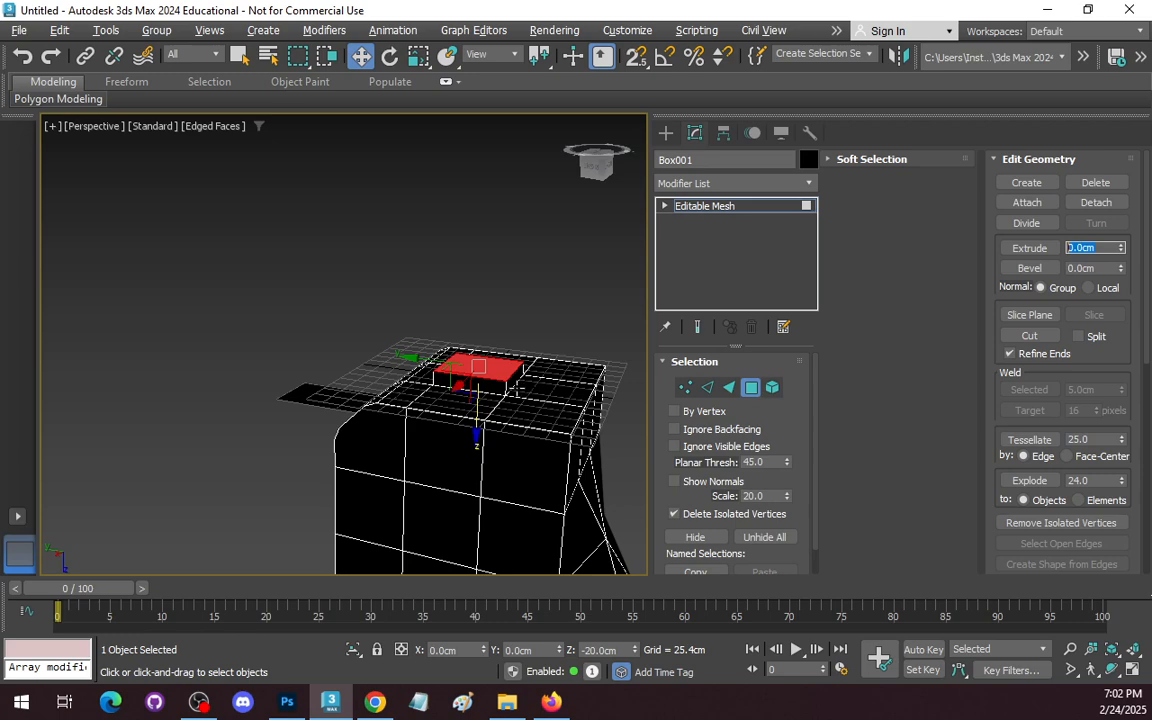
{"action": "type", "text": "10"}
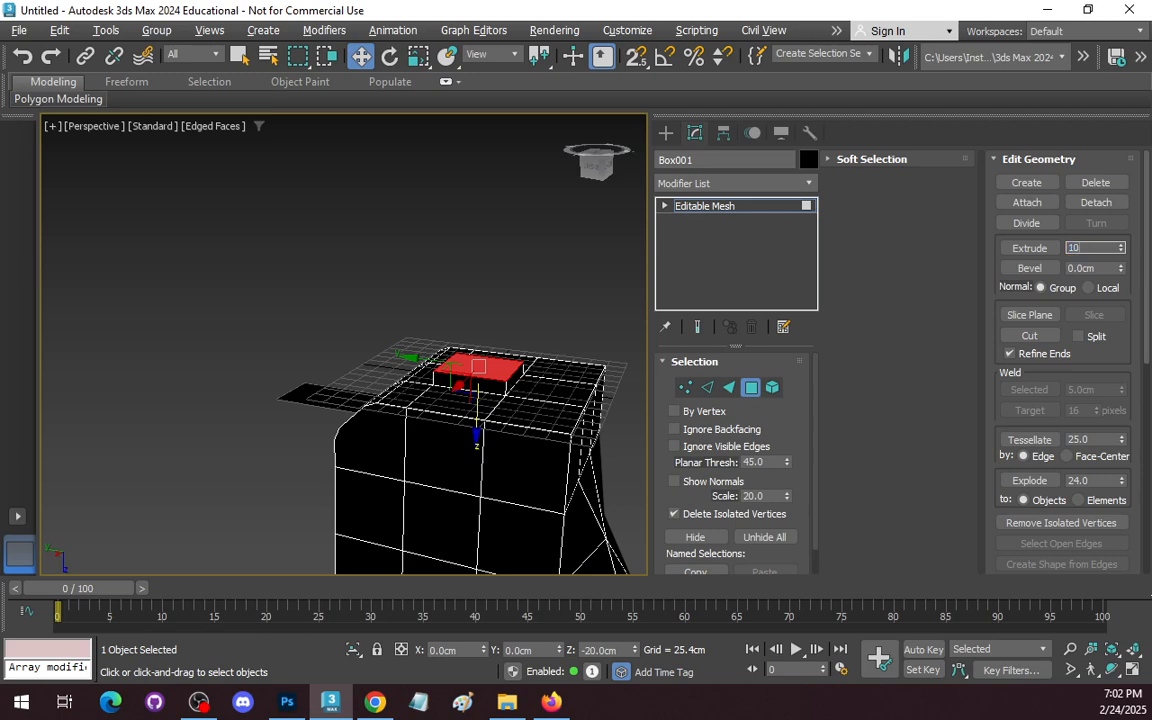
{"action": "key", "text": "Return"}
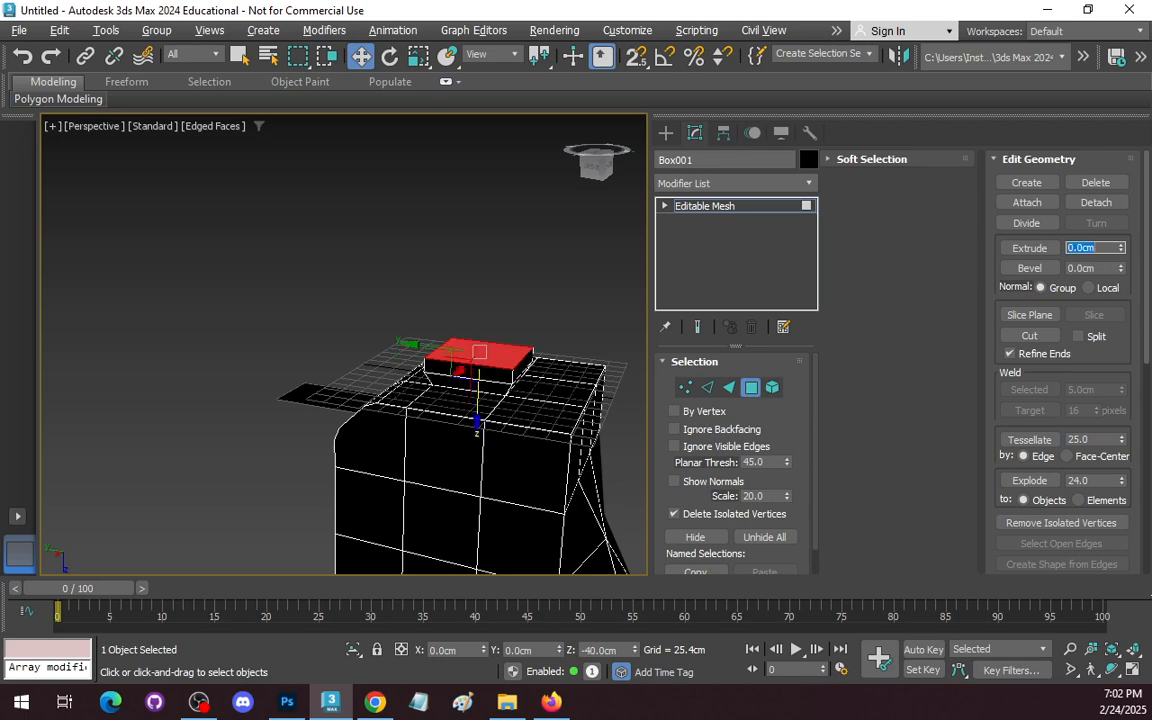
- Inspect the flared block up close and extrude its top polygon another 20 cm
{"action": "scroll", "coordinate": [560, 366], "scroll_direction": "up", "scroll_amount": 6}
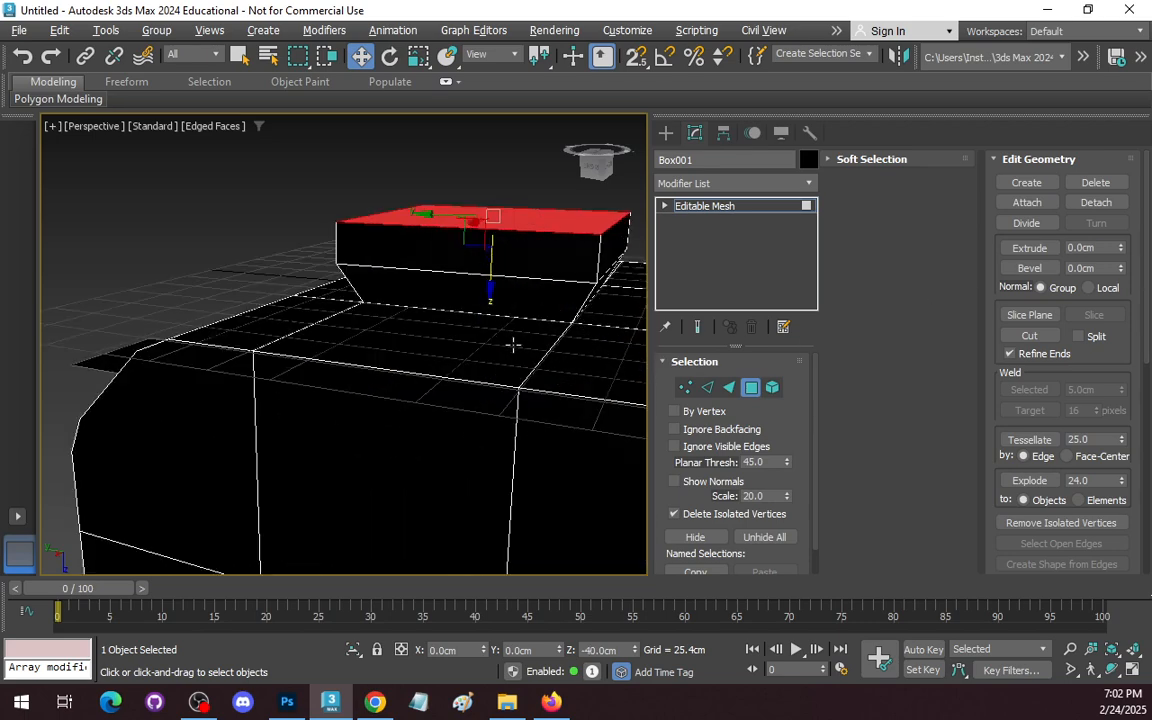
{"action": "scroll", "coordinate": [512, 344], "scroll_direction": "down", "scroll_amount": 2}
{"action": "scroll", "coordinate": [514, 348], "scroll_direction": "down", "scroll_amount": 2}
{"action": "scroll", "coordinate": [482, 308], "scroll_direction": "up", "scroll_amount": 2}
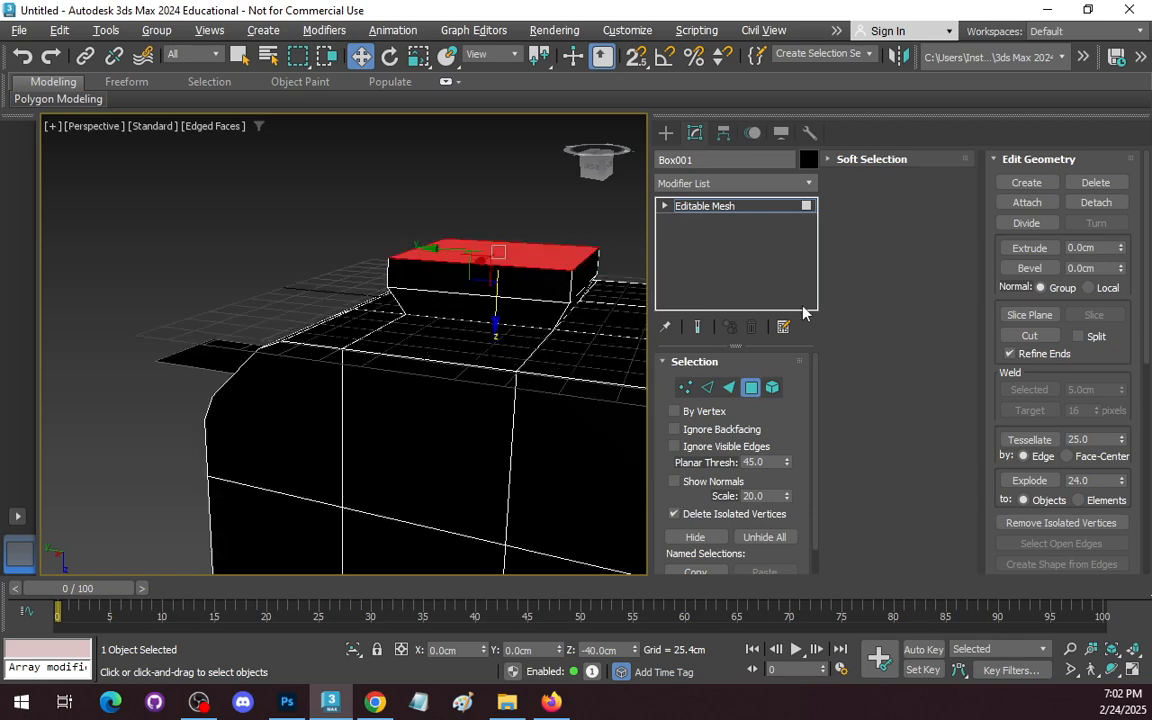
{"action": "type", "text": "20"}
{"action": "key", "text": "Return"}
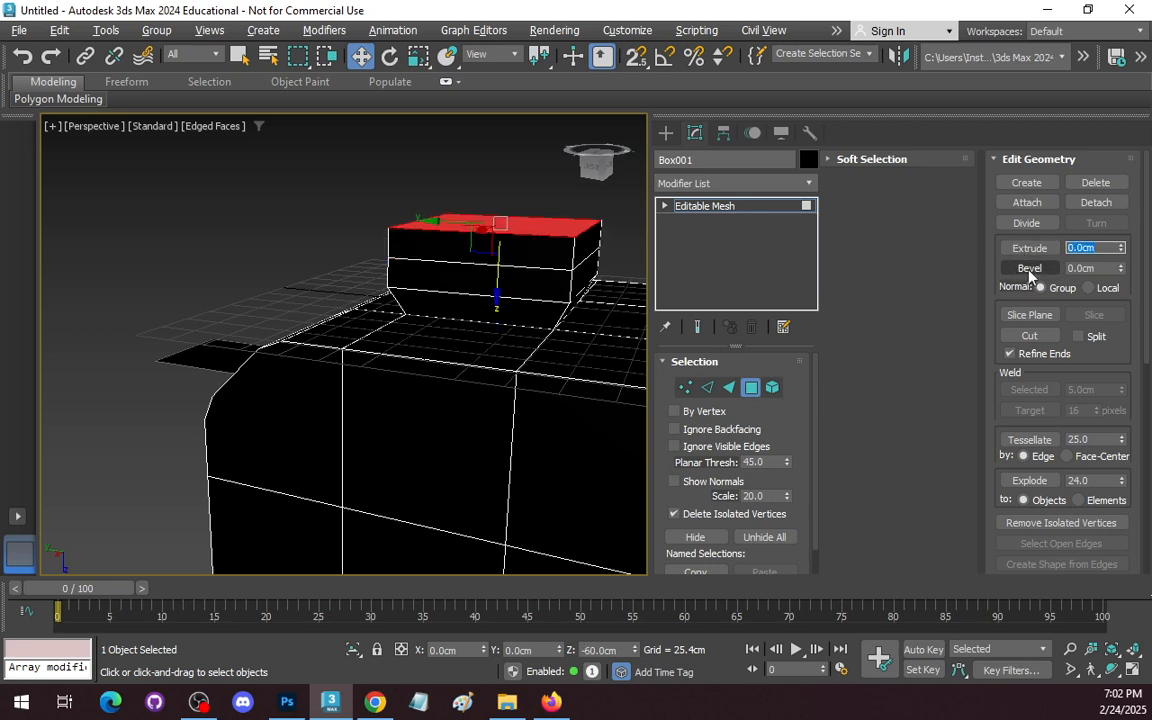
- Bevel the block's top polygon inward by -20 cm and clear the selection
{"action": "left_click_drag", "start_coordinate": [1107, 268], "coordinate": [974, 267]}
{"action": "type", "text": "-20"}
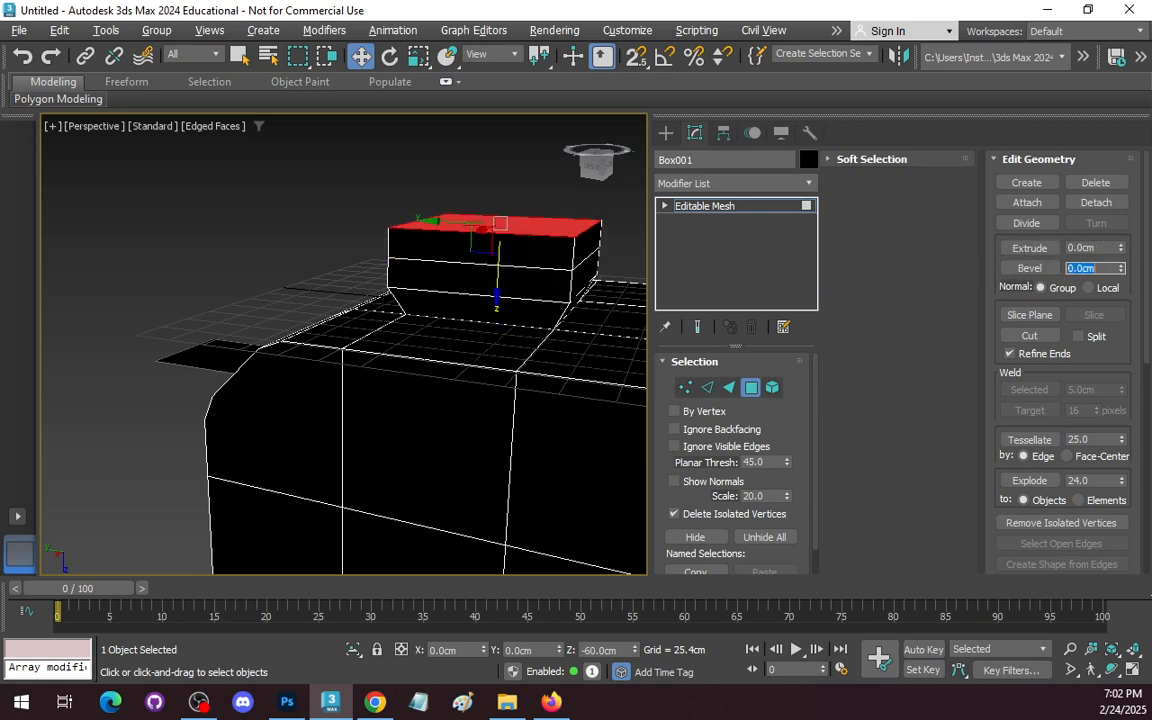
{"action": "left_click", "coordinate": [895, 336]}
{"action": "left_click", "coordinate": [295, 213]}
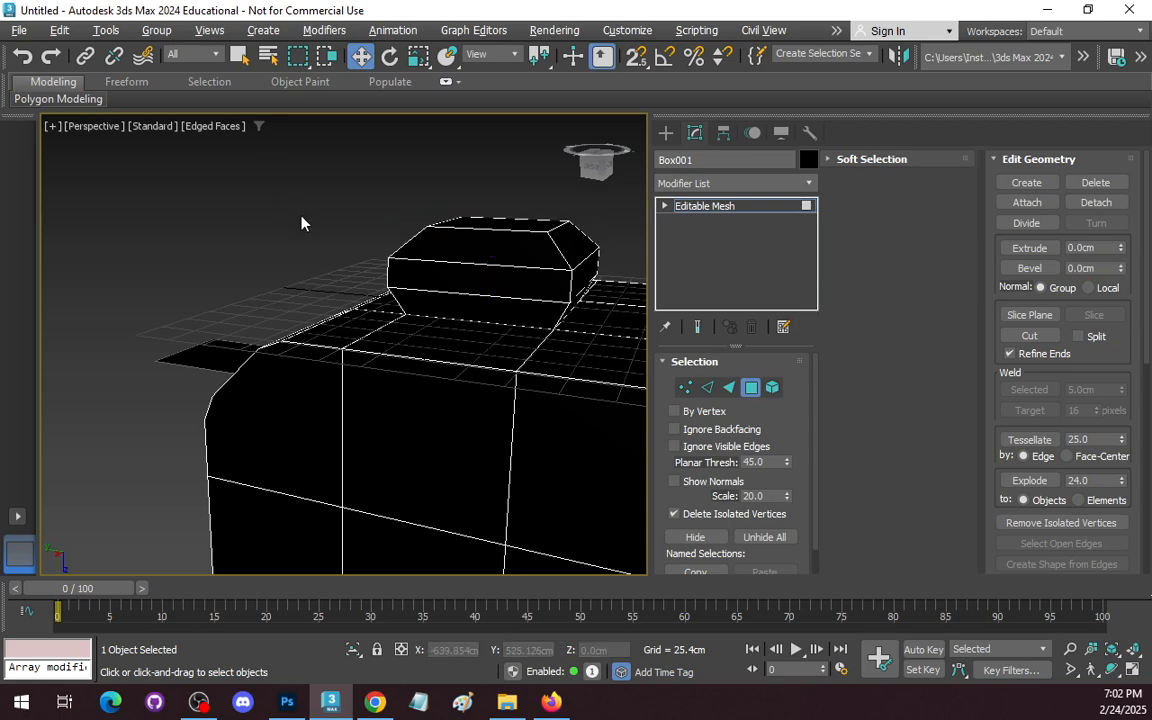
- Select the block's top polygon, extrude it 50 cm, and clear the selection
{"action": "left_click", "coordinate": [531, 222]}
{"action": "left_click", "coordinate": [1104, 246]}
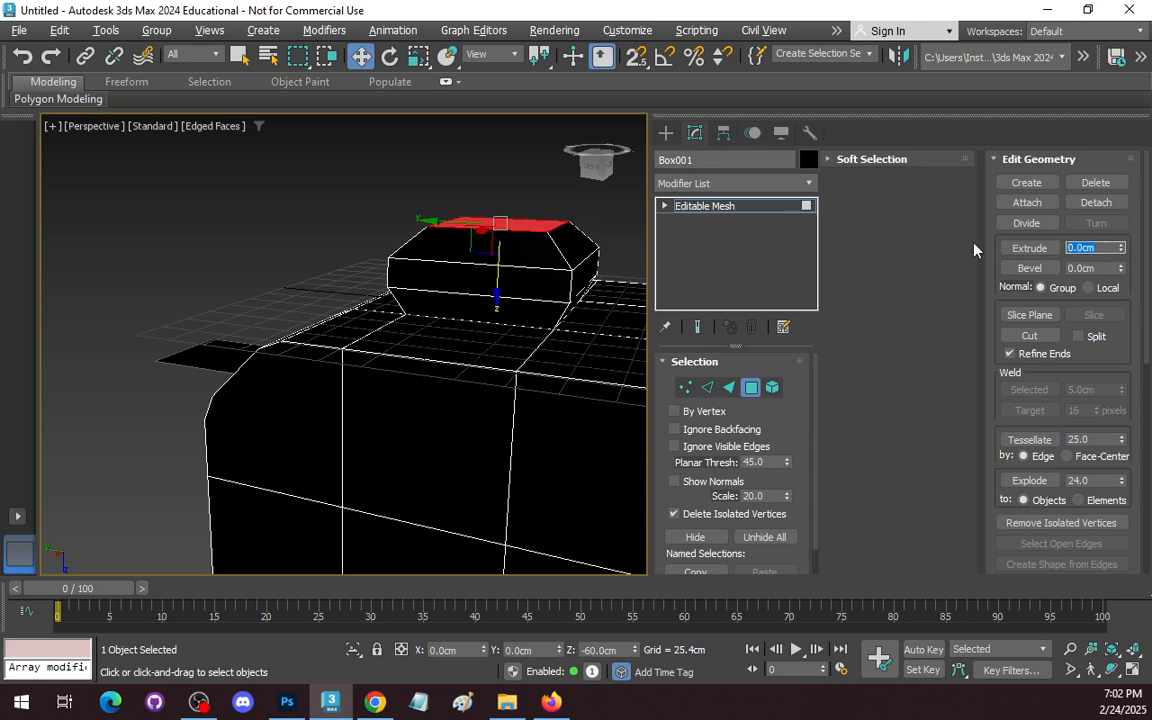
{"action": "type", "text": "50"}
{"action": "key", "text": "Return"}
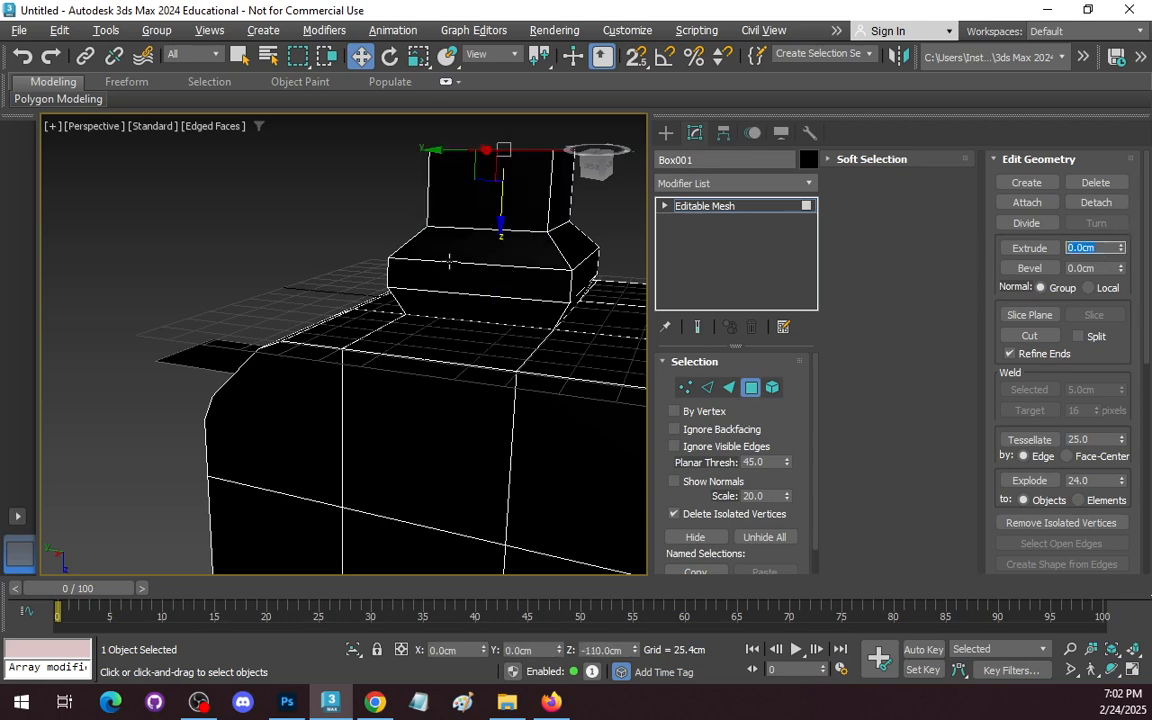
{"action": "middle_click_drag", "start_coordinate": [460, 276], "coordinate": [431, 457]}
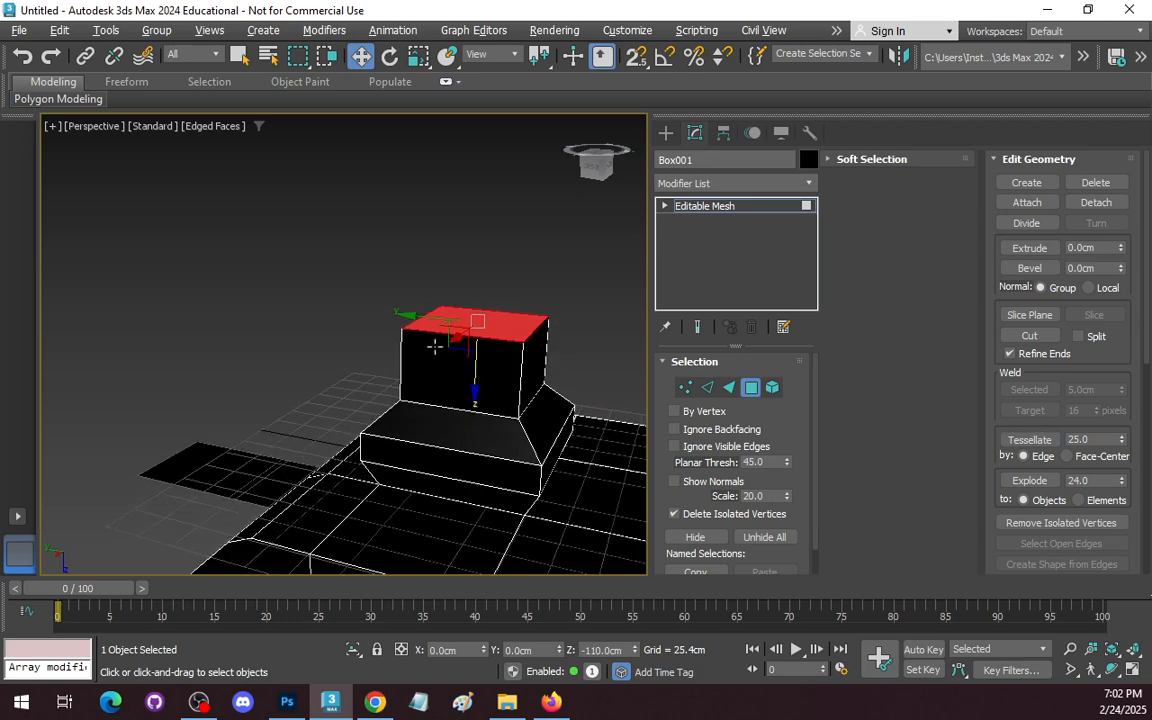
{"action": "left_click", "coordinate": [545, 264]}
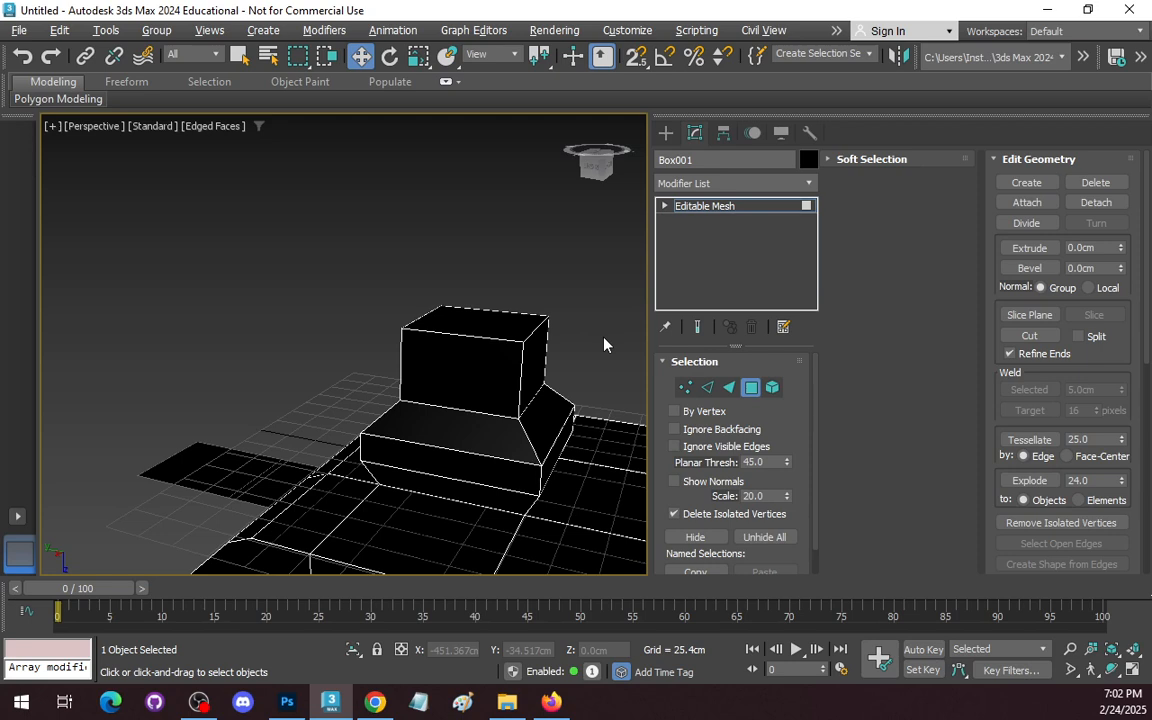
- In Polygon mode, select the box's top-surface polygon beside the block and delete it
{"action": "scroll", "coordinate": [527, 288], "scroll_direction": "up", "scroll_amount": 5}
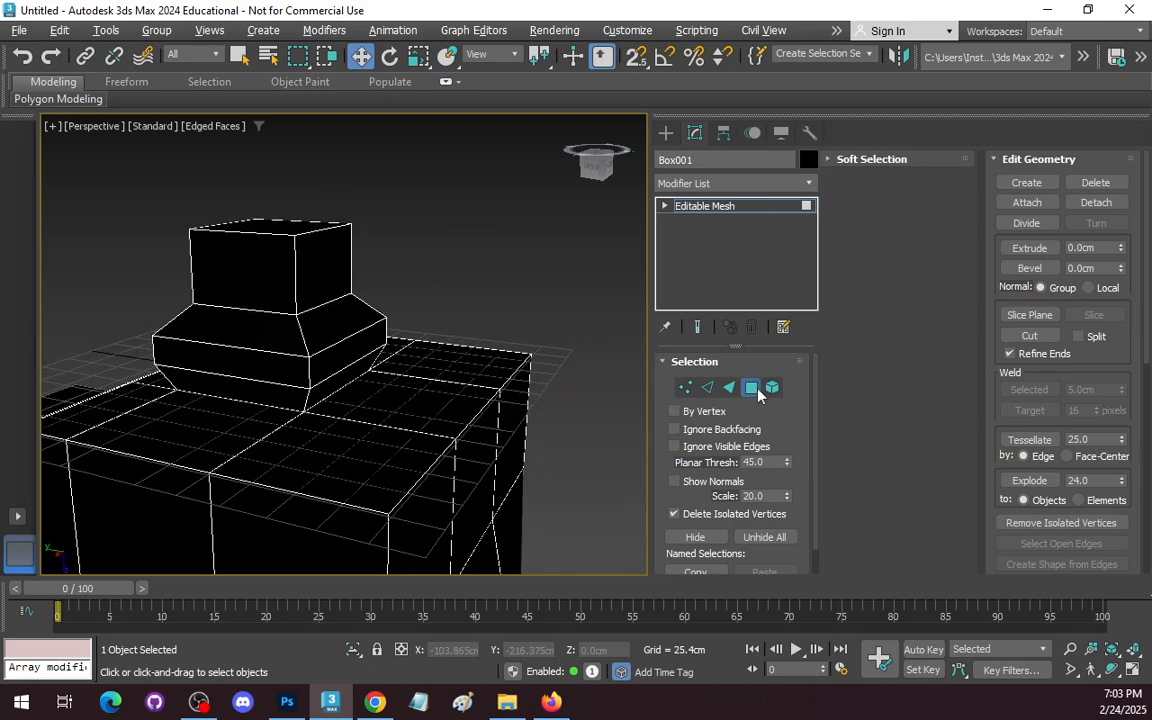
{"action": "left_click", "coordinate": [705, 205]}
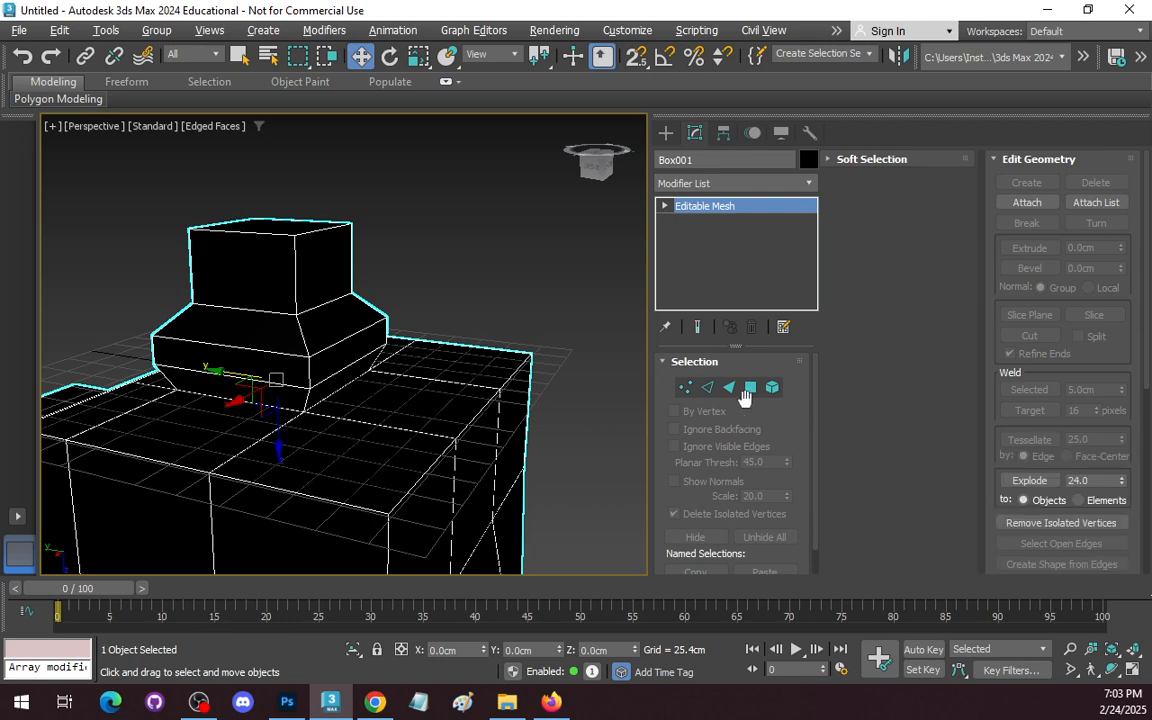
{"action": "key", "text": "4"}
{"action": "left_click", "coordinate": [431, 401]}
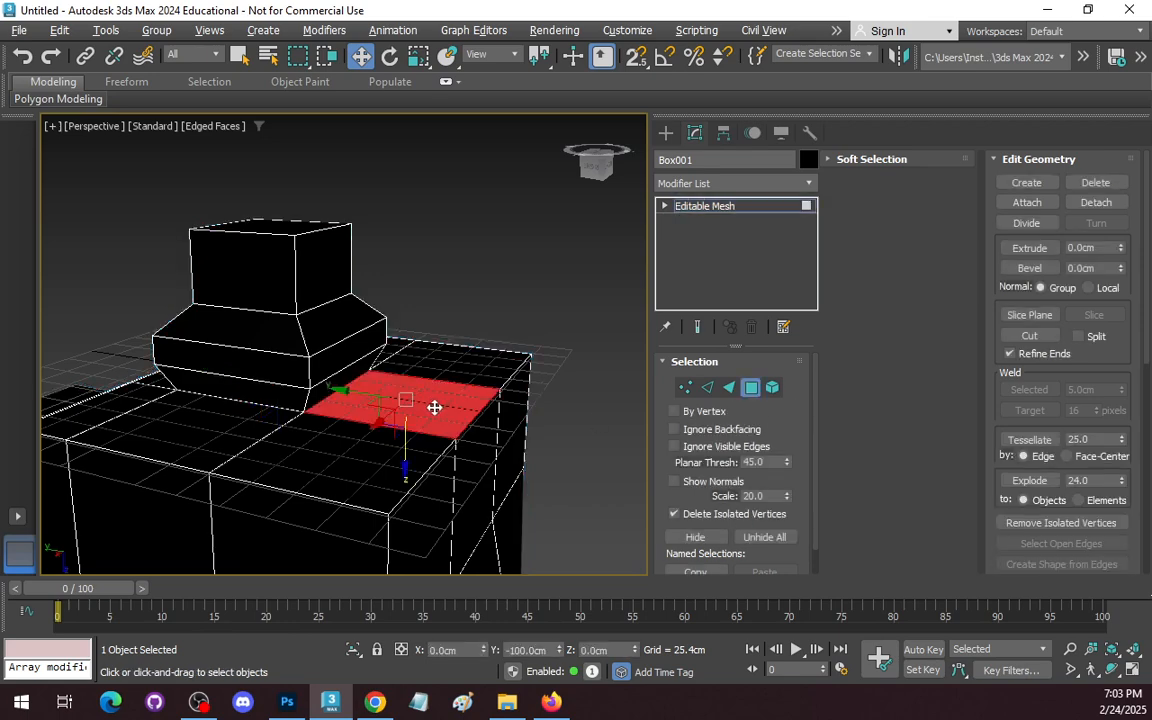
{"action": "key", "text": "Delete"}
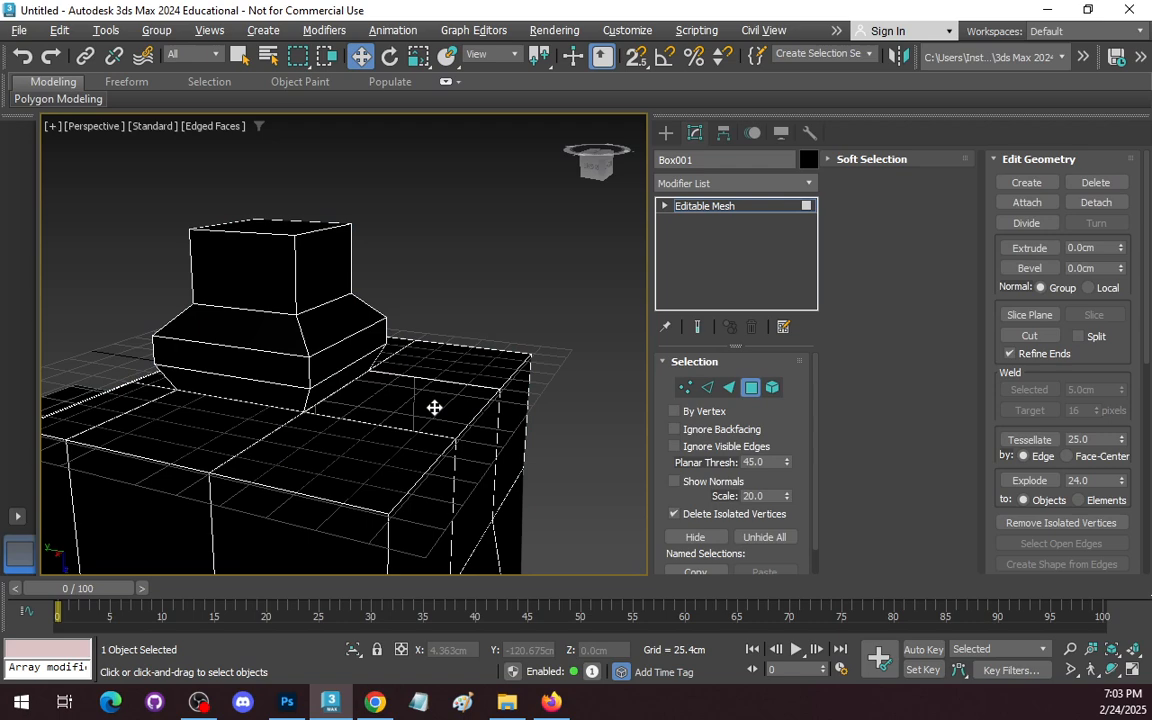
- Create a new polygon over the hole in the box's top surface by connecting its four corner vertices
{"action": "left_click", "coordinate": [1026, 182]}
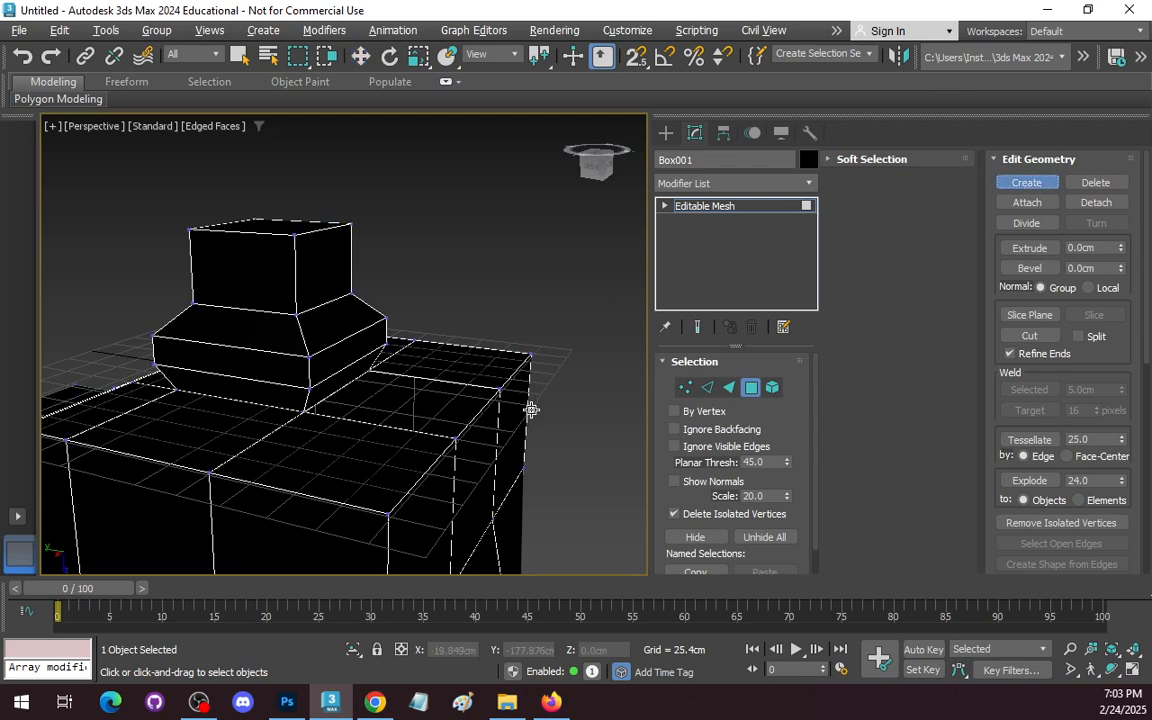
{"action": "left_click", "coordinate": [370, 371]}
{"action": "left_click", "coordinate": [304, 412]}
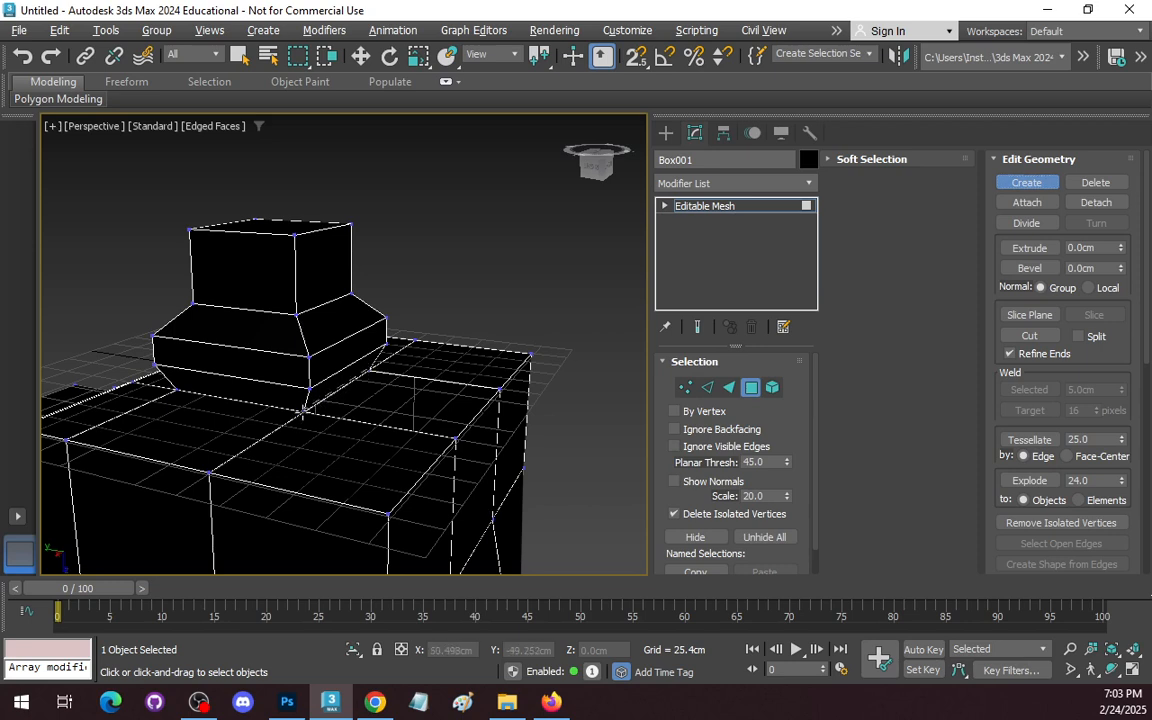
{"action": "left_click", "coordinate": [455, 438]}
{"action": "left_click", "coordinate": [501, 390]}
{"action": "left_click", "coordinate": [370, 370]}
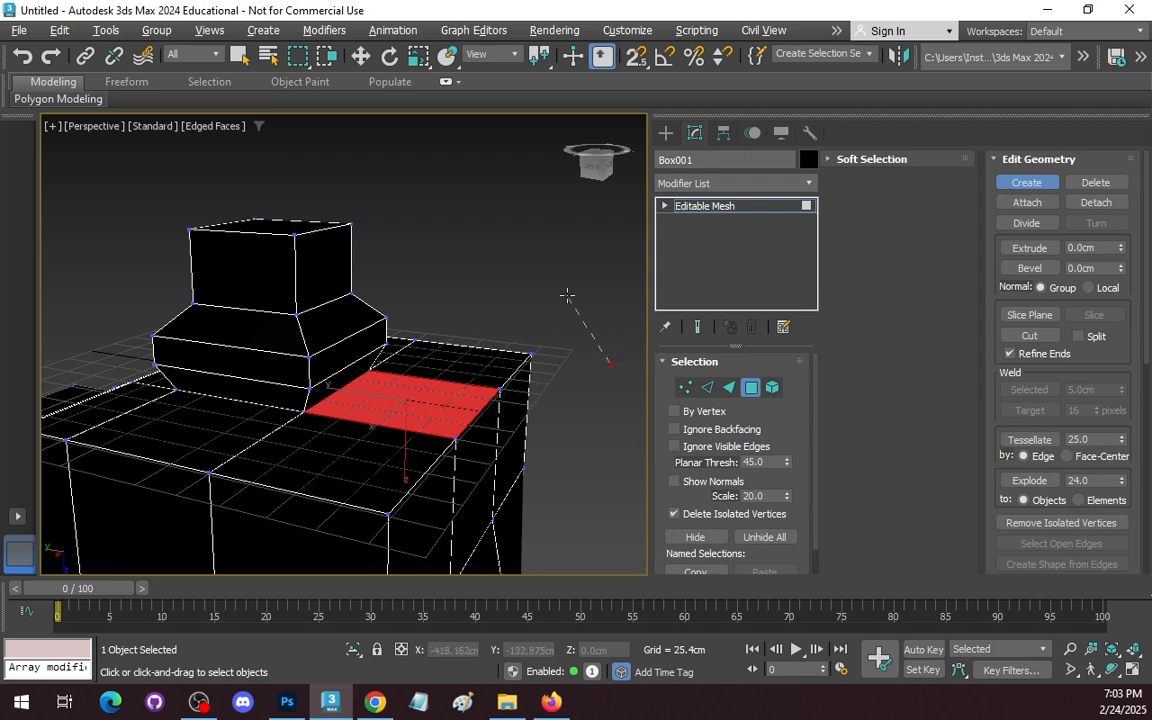
{"action": "scroll", "coordinate": [596, 345], "scroll_direction": "down", "scroll_amount": 3}
{"action": "scroll", "coordinate": [596, 345], "scroll_direction": "up", "scroll_amount": 3}
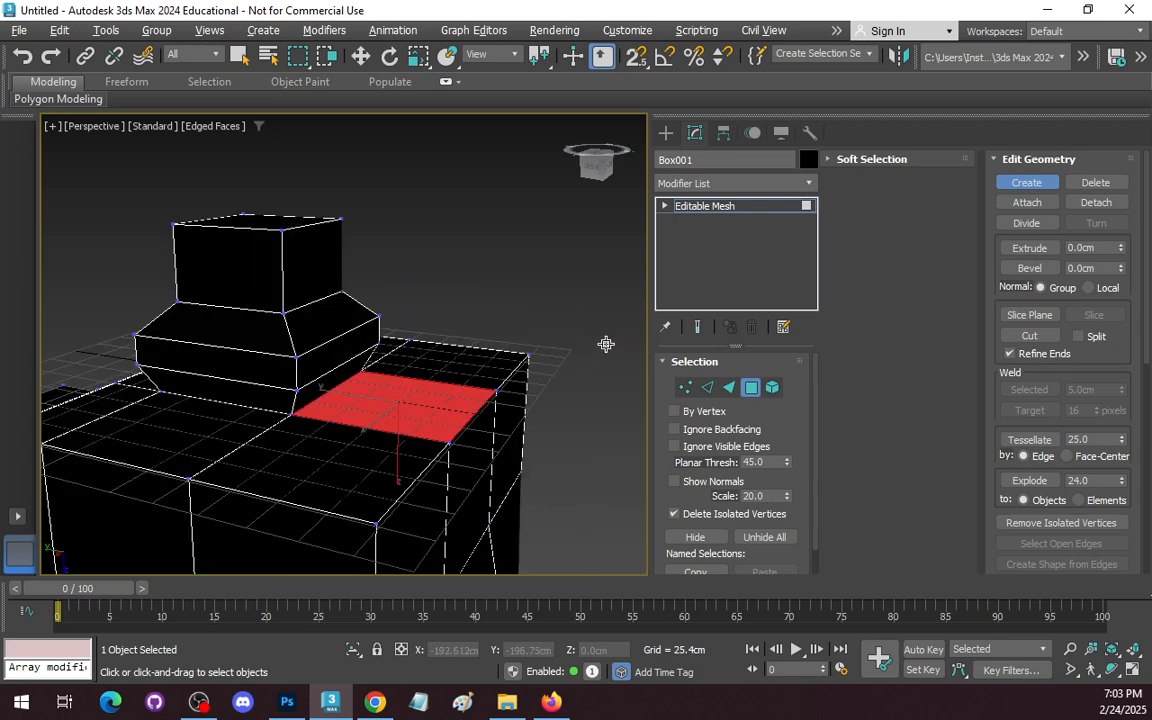
- Return to Polygon mode, flip the new polygon's normal, and clear the selection
{"action": "left_click", "coordinate": [685, 388]}
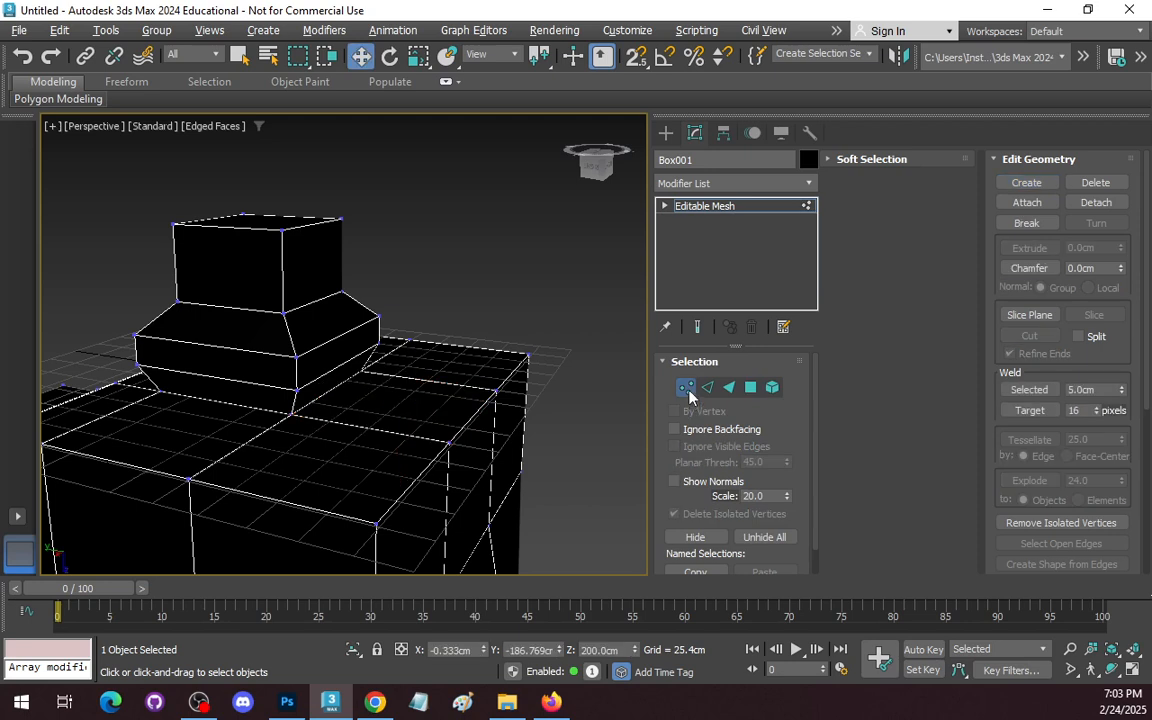
{"action": "left_click", "coordinate": [750, 389]}
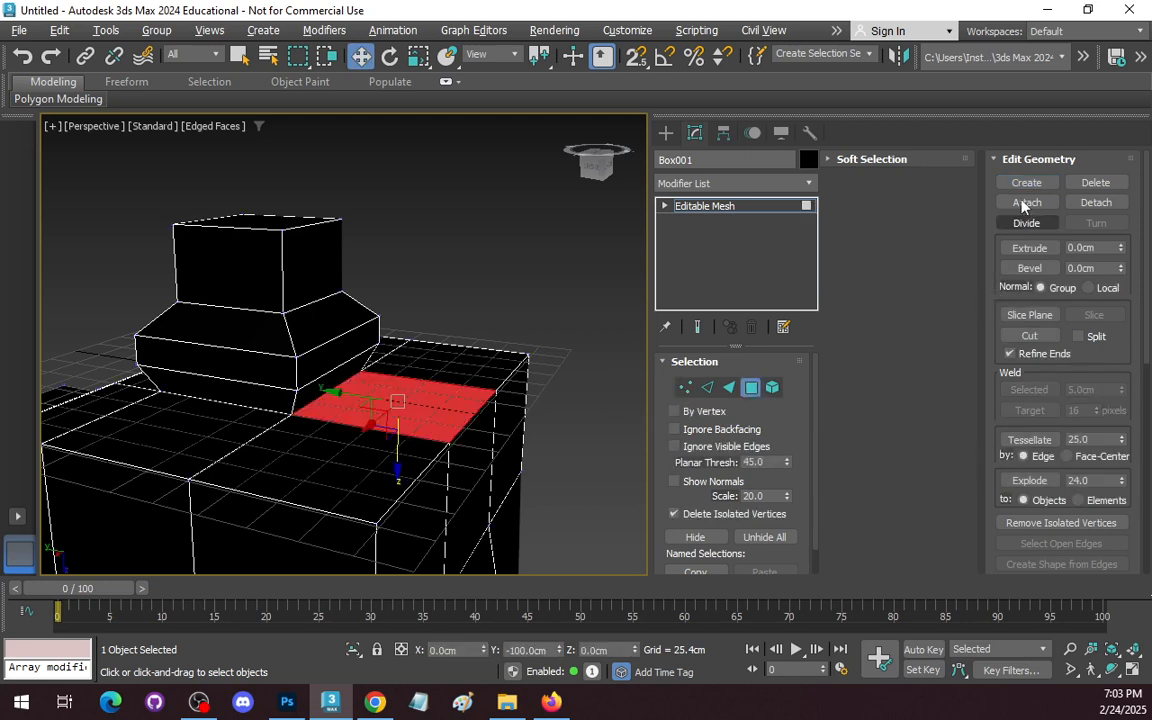
{"action": "scroll", "coordinate": [1044, 368], "scroll_direction": "down", "scroll_amount": 5}
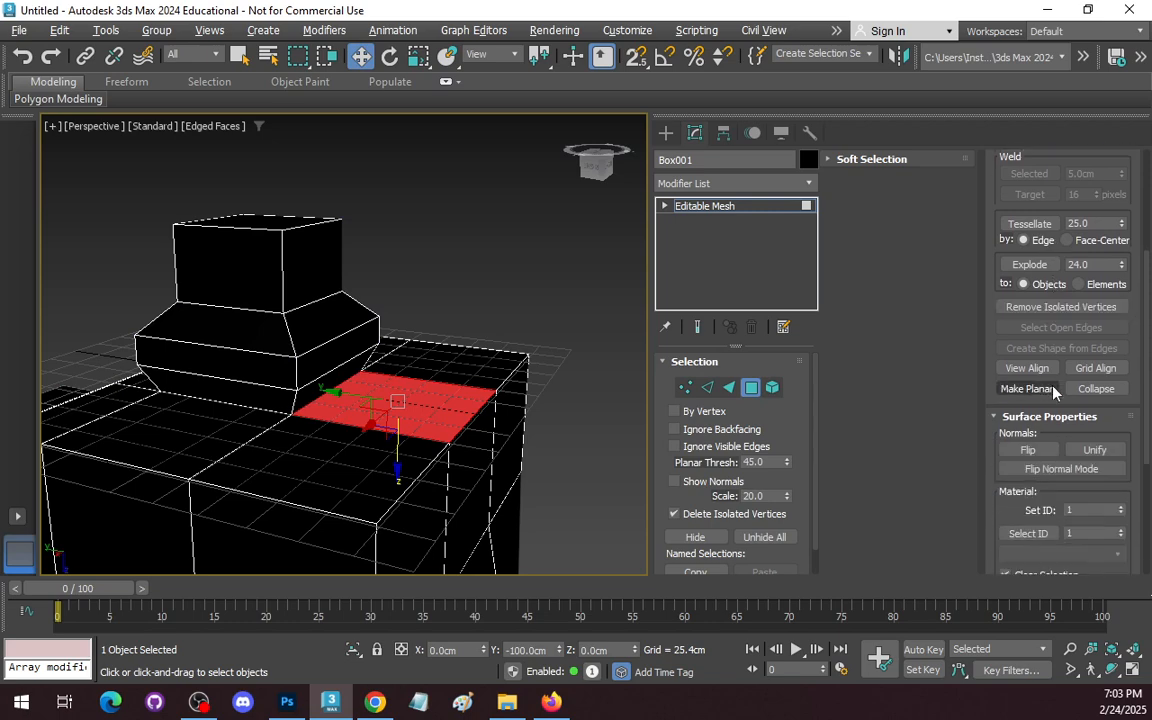
{"action": "left_click", "coordinate": [1028, 450]}
{"action": "left_click", "coordinate": [598, 397]}
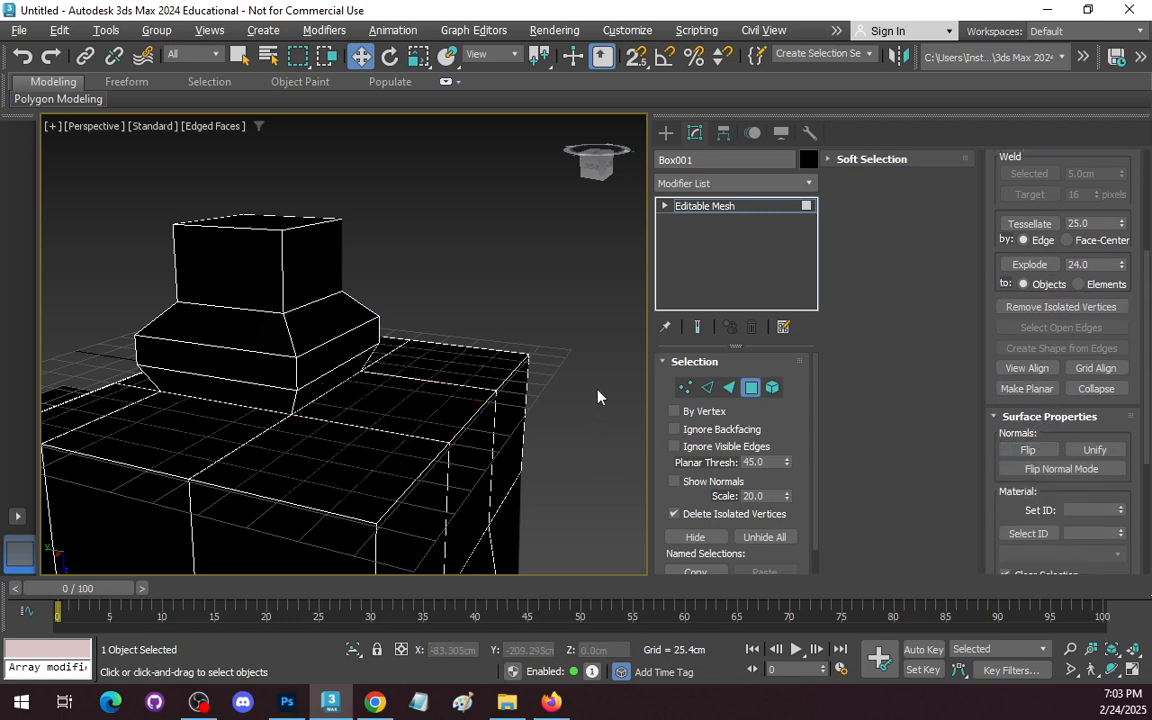
- Change the box's object color from the 3ds Max palette to a pale peach
{"action": "scroll", "coordinate": [586, 389], "scroll_direction": "up", "scroll_amount": 3}
{"action": "scroll", "coordinate": [586, 389], "scroll_direction": "down", "scroll_amount": 3}
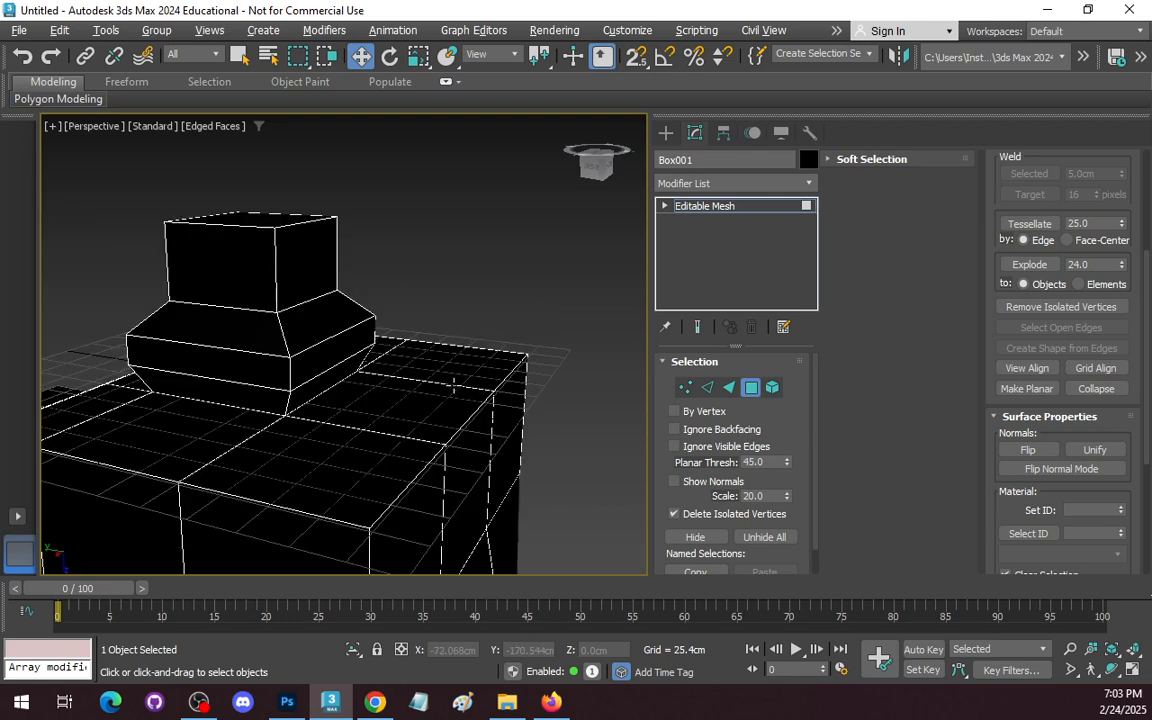
{"action": "left_click", "coordinate": [407, 388]}
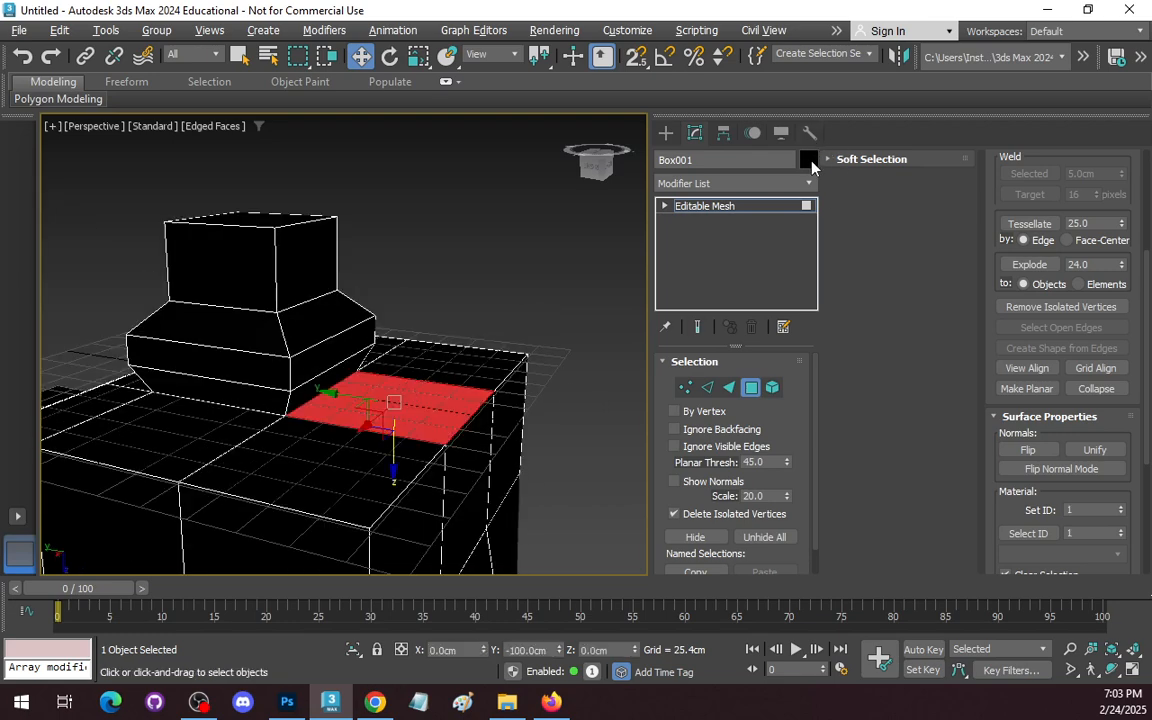
{"action": "left_click_drag", "start_coordinate": [66, 176], "coordinate": [466, 528]}
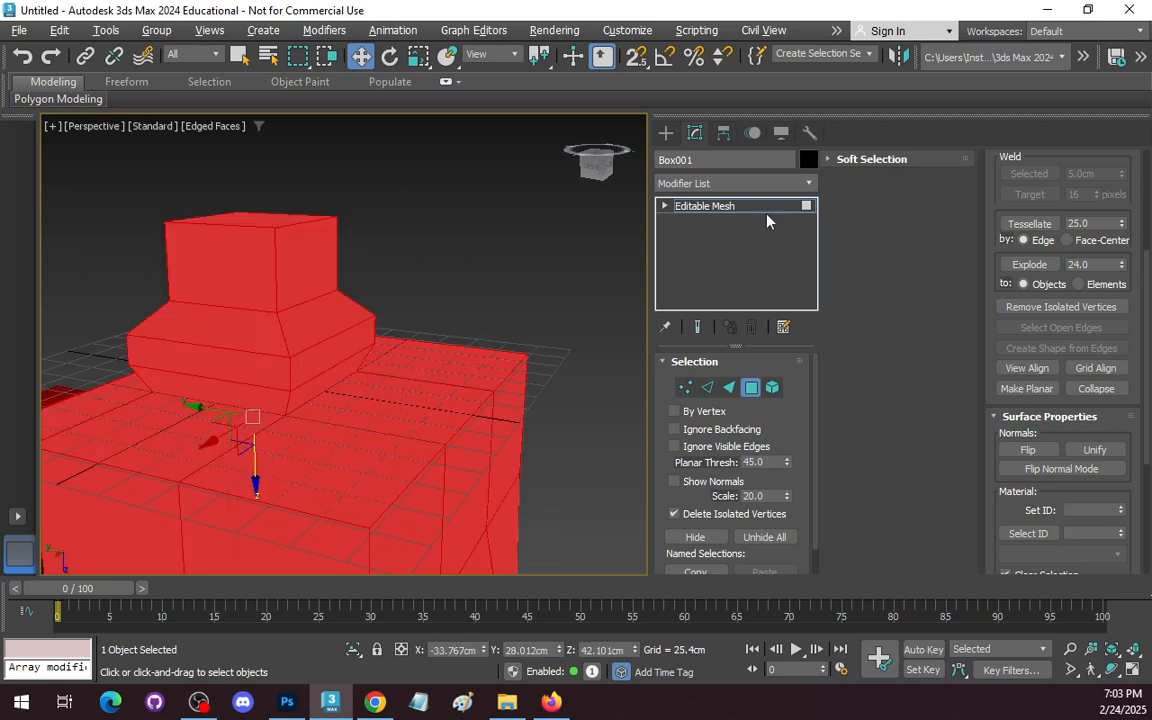
{"action": "left_click", "coordinate": [807, 160]}
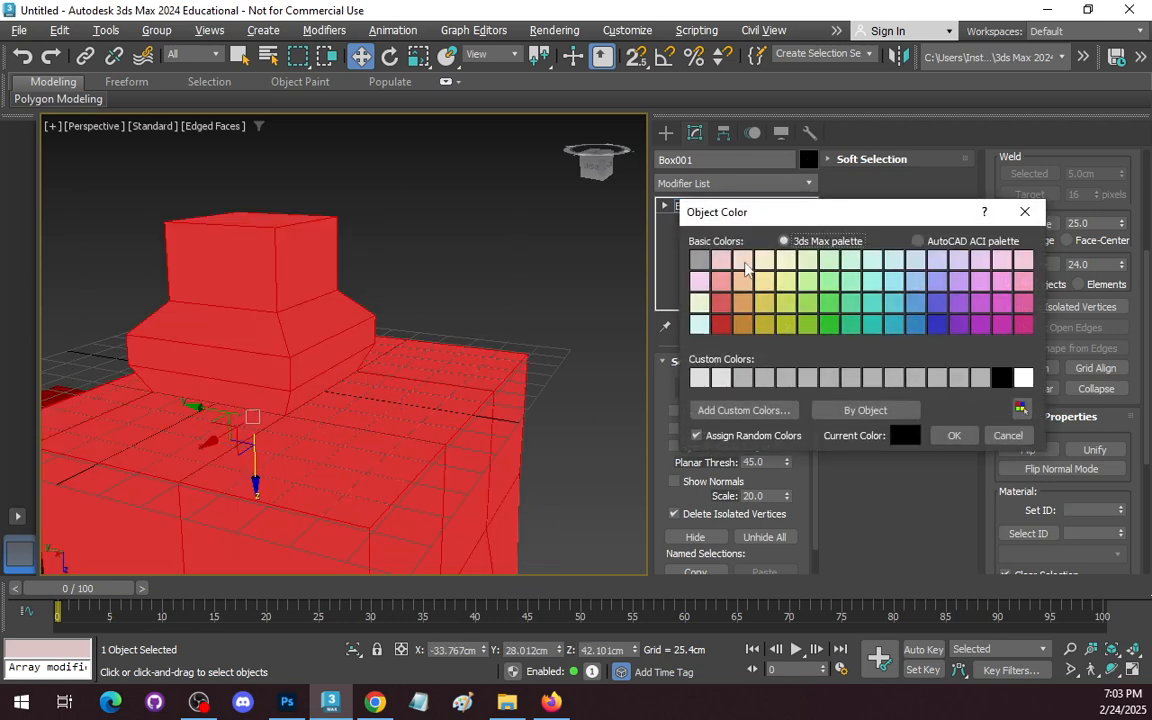
{"action": "left_click", "coordinate": [743, 261]}
{"action": "left_click", "coordinate": [954, 435]}
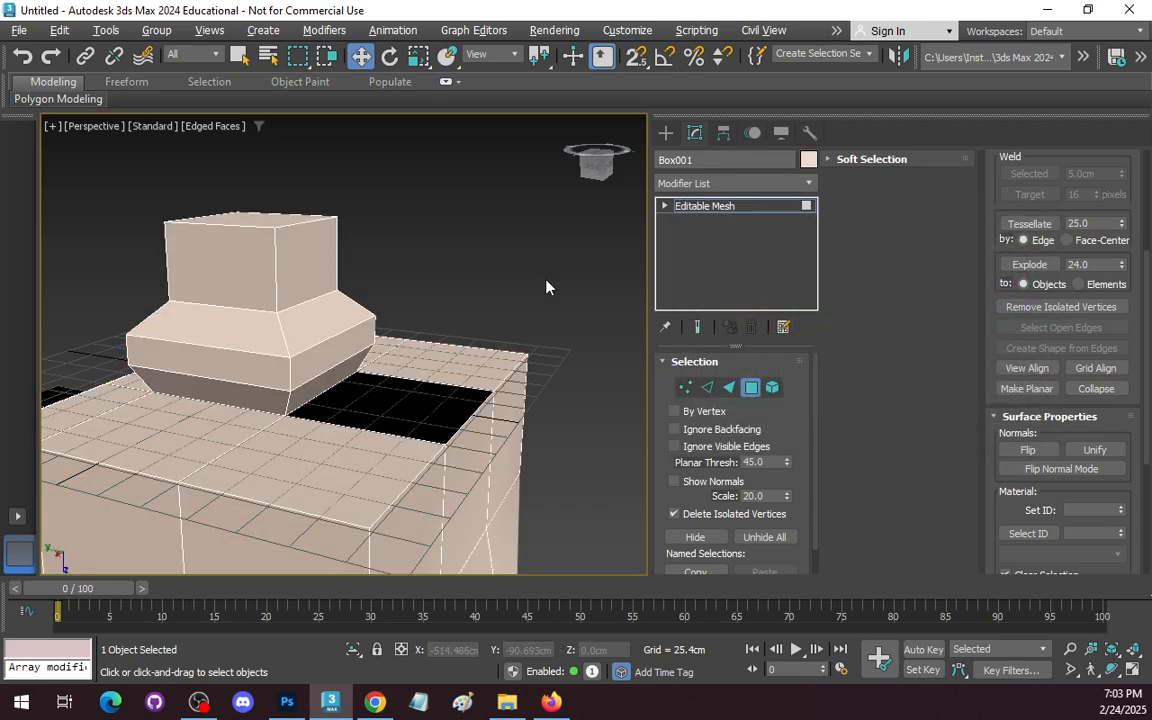
- Select the black polygon beside the block, flip its normal to face outward, and clear the selection
{"action": "left_click", "coordinate": [402, 407]}
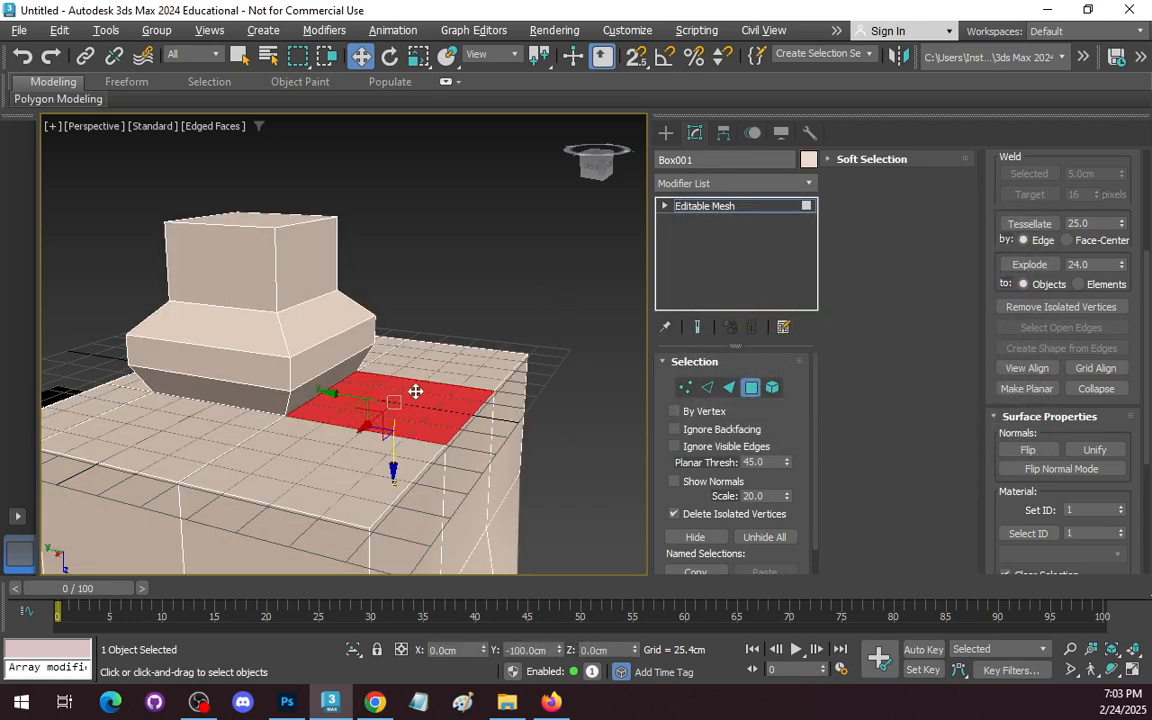
{"action": "left_click", "coordinate": [1027, 450]}
{"action": "left_click", "coordinate": [498, 285]}
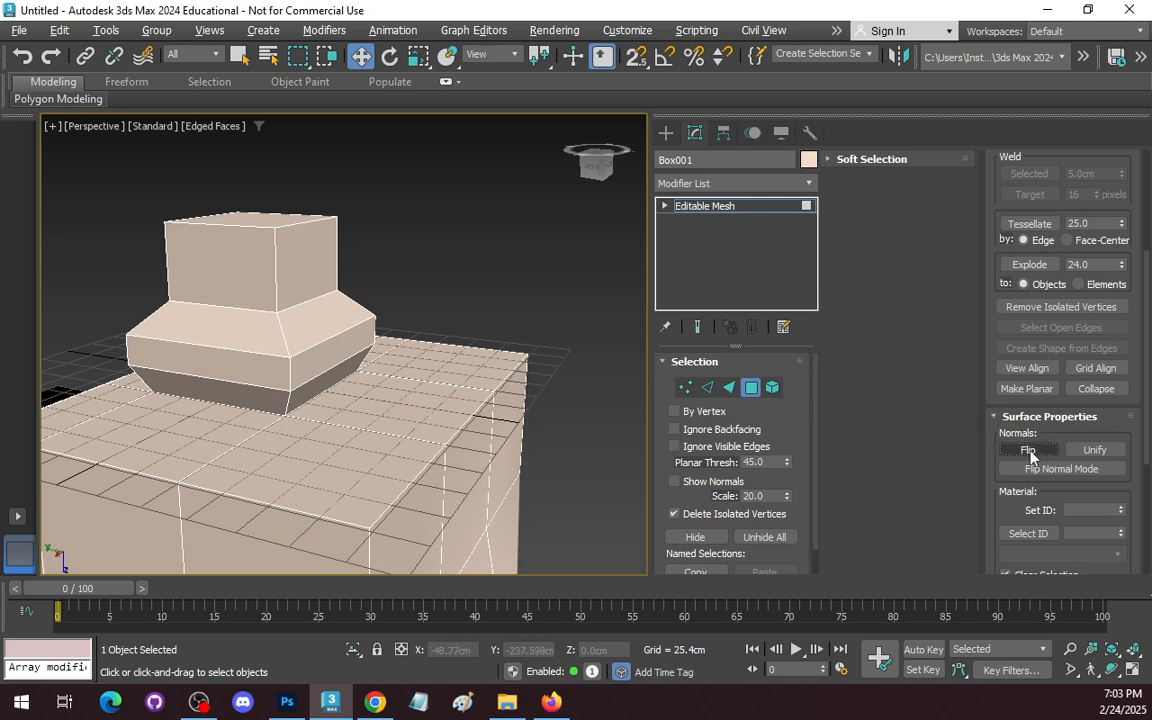
- Flip the normal of the polygon beside the block inward and back outward, and clear the selection
{"action": "left_click", "coordinate": [384, 395]}
{"action": "left_click", "coordinate": [1027, 450]}
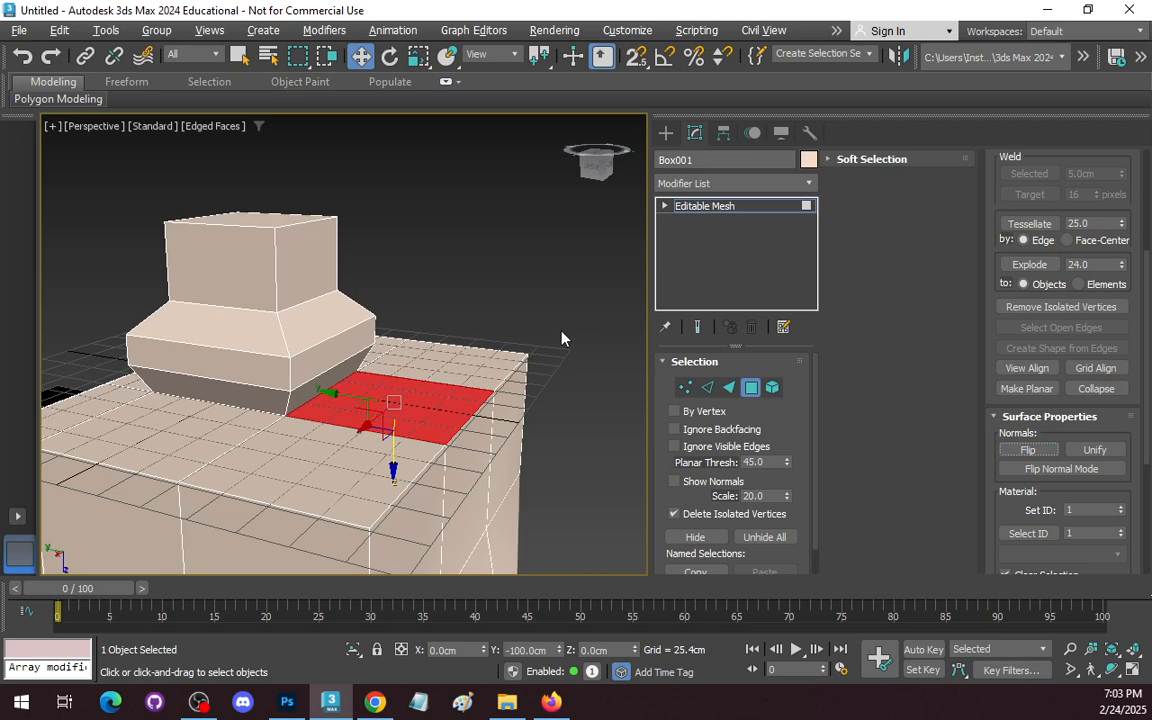
{"action": "left_click", "coordinate": [527, 306]}
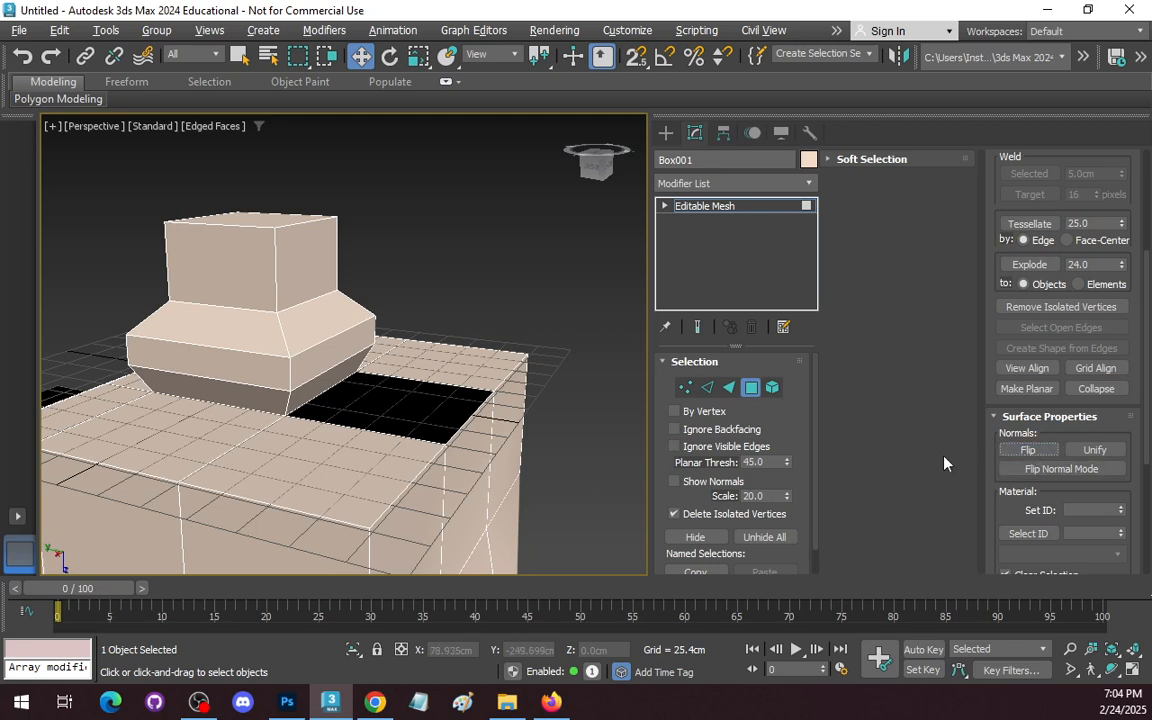
{"action": "left_click", "coordinate": [439, 427]}
{"action": "left_click", "coordinate": [1027, 450]}
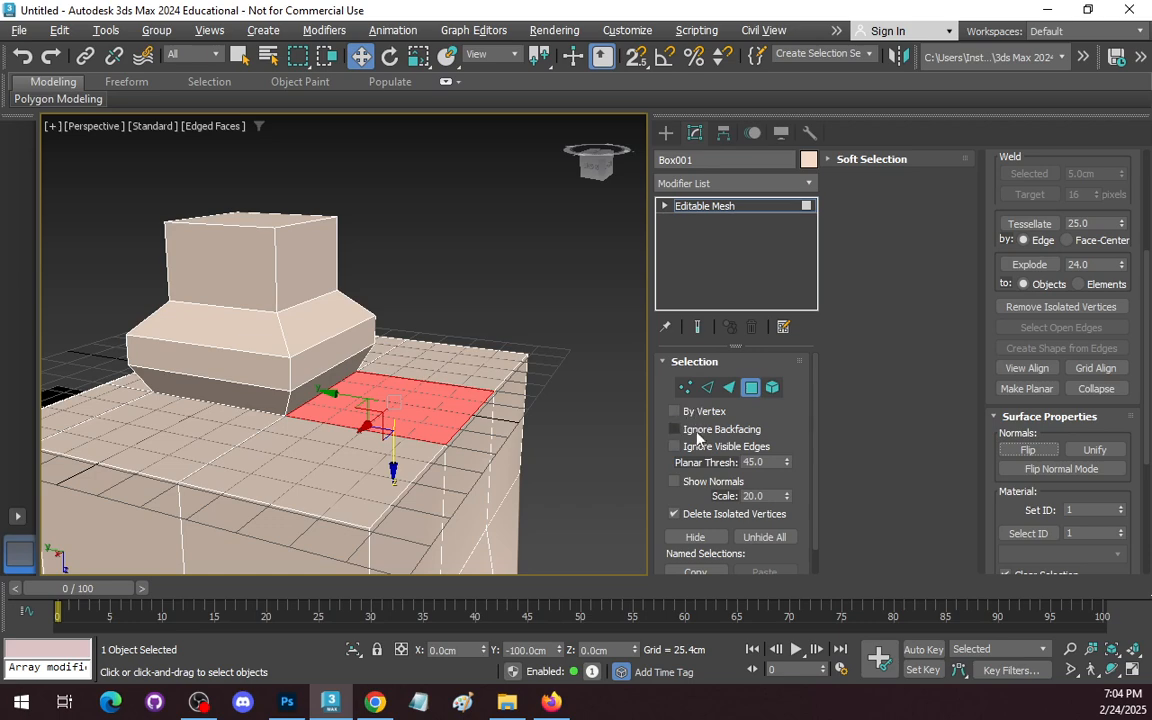
{"action": "left_click", "coordinate": [574, 439]}
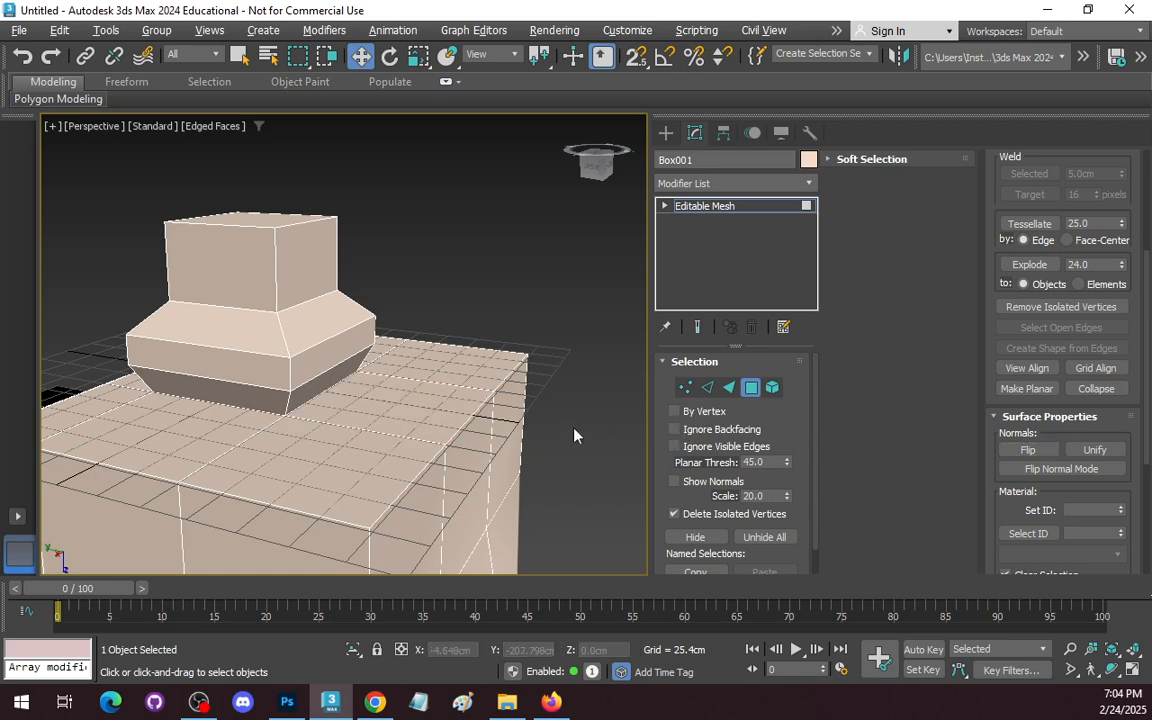
- Enable Backface Cull in the box's object properties
{"action": "scroll", "coordinate": [574, 436], "scroll_direction": "down", "scroll_amount": 3}
{"action": "scroll", "coordinate": [576, 432], "scroll_direction": "up", "scroll_amount": 4}
{"action": "middle_click_drag", "start_coordinate": [576, 432], "coordinate": [556, 327]}
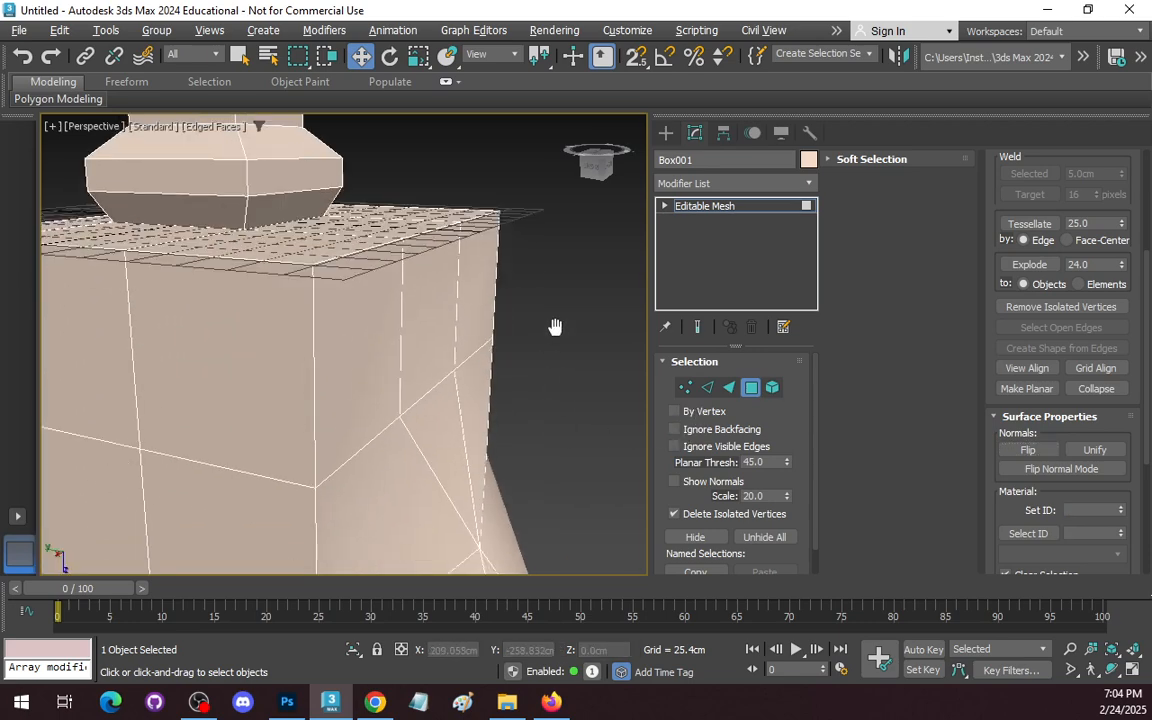
{"action": "scroll", "coordinate": [556, 327], "scroll_direction": "down", "scroll_amount": 4}
{"action": "scroll", "coordinate": [559, 285], "scroll_direction": "up", "scroll_amount": 2}
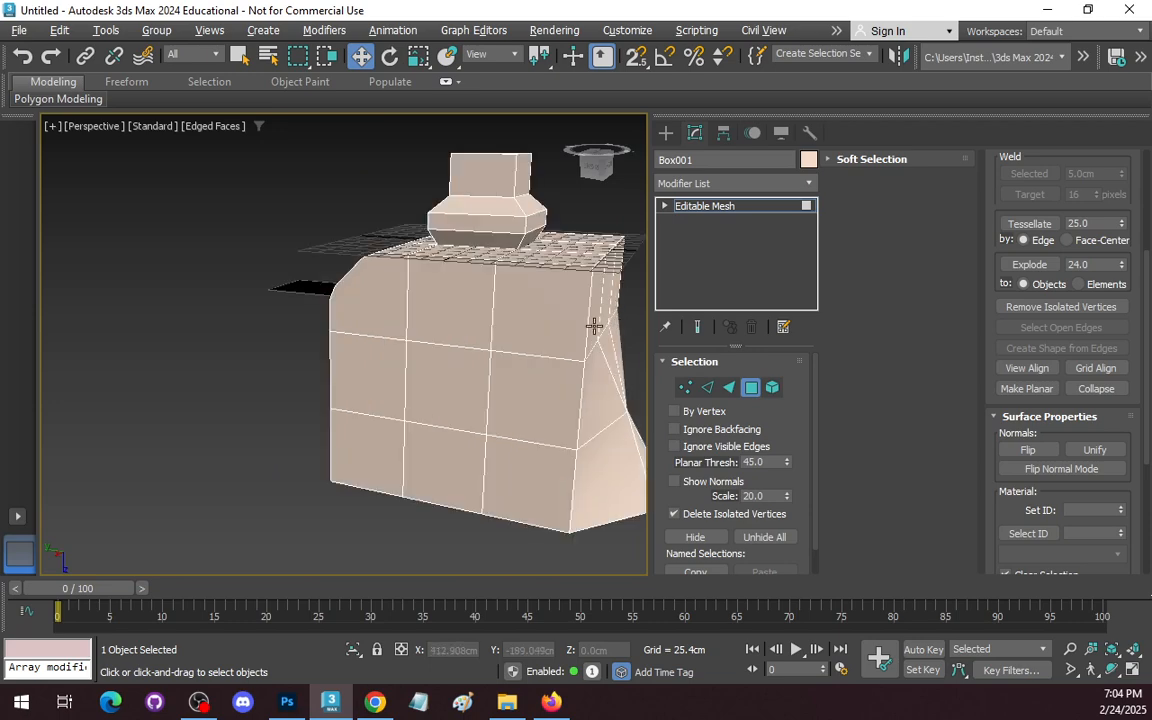
{"action": "right_click", "coordinate": [507, 347]}
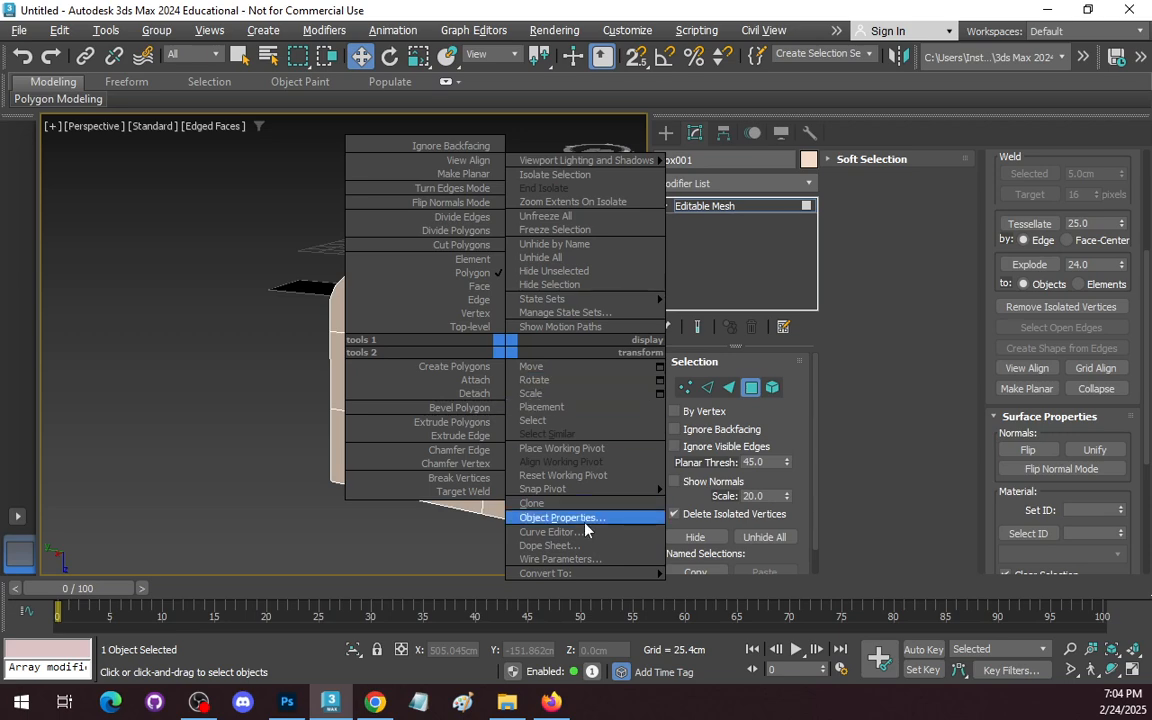
{"action": "left_click", "coordinate": [550, 517]}
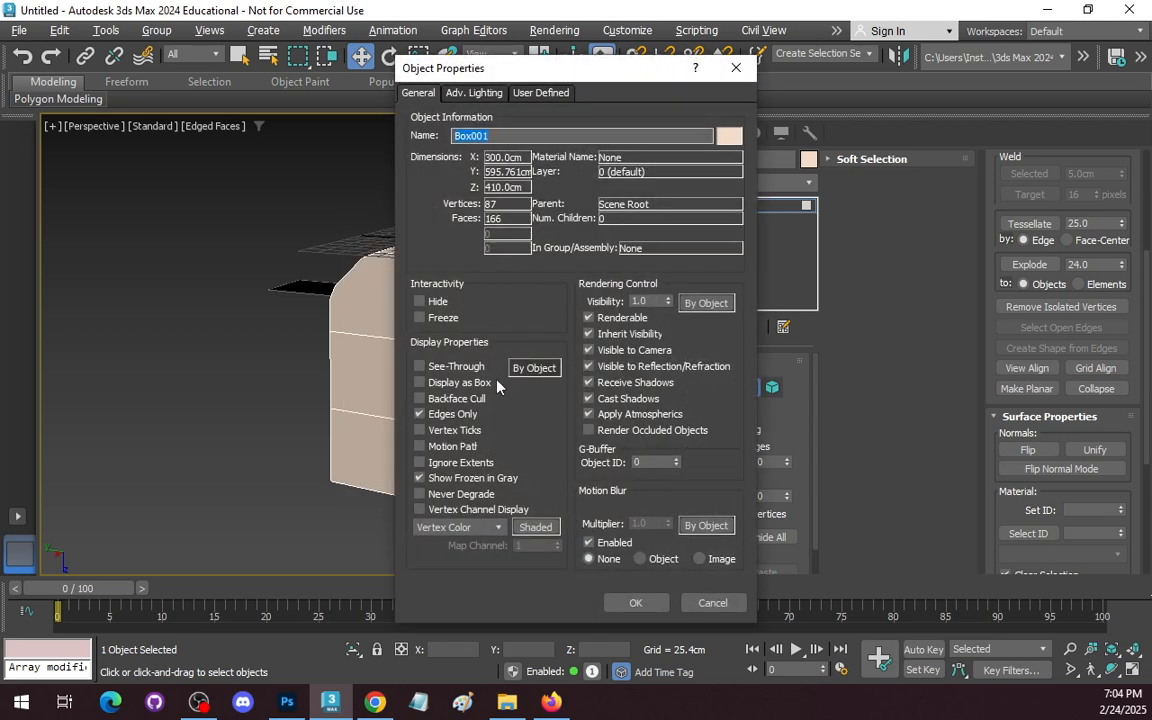
{"action": "left_click", "coordinate": [419, 398]}
{"action": "left_click", "coordinate": [635, 602]}
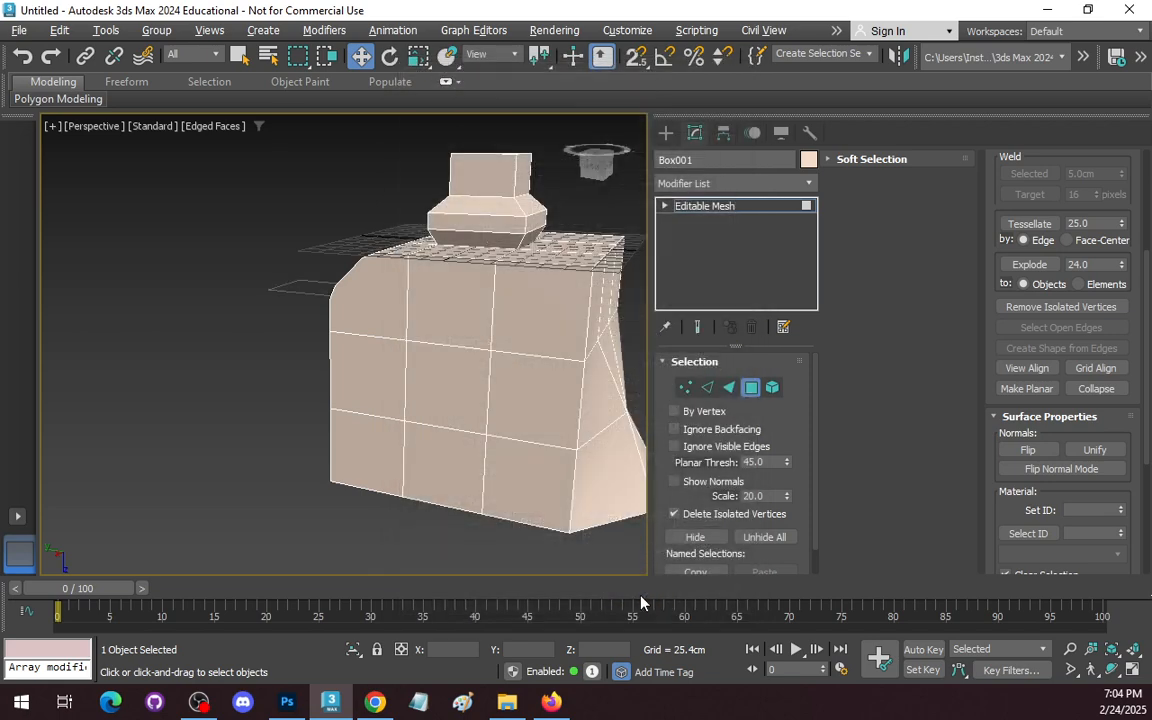
- Flip the normal of the top polygon beside the block to face inward, and clear the selection
{"action": "middle_click_drag", "start_coordinate": [517, 384], "coordinate": [445, 534]}
{"action": "scroll", "coordinate": [457, 520], "scroll_direction": "up", "scroll_amount": 2}
{"action": "scroll", "coordinate": [466, 485], "scroll_direction": "down", "scroll_amount": 1}
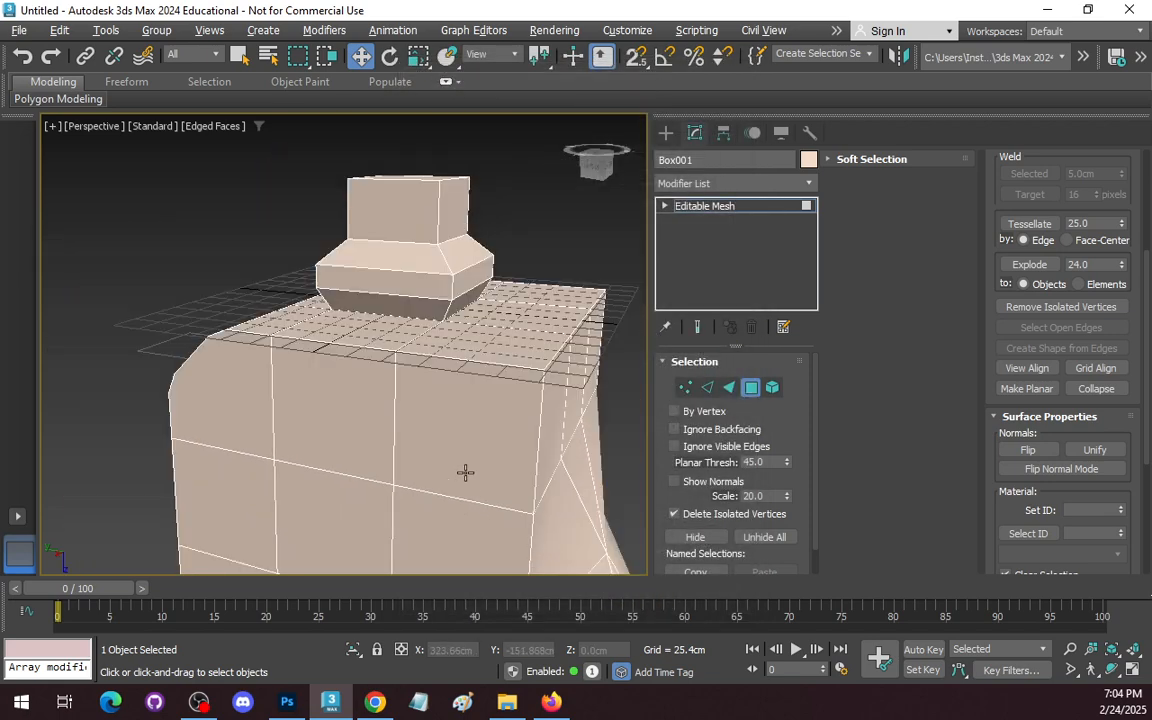
{"action": "middle_click_drag", "start_coordinate": [527, 342], "coordinate": [442, 370]}
{"action": "left_click", "coordinate": [752, 389]}
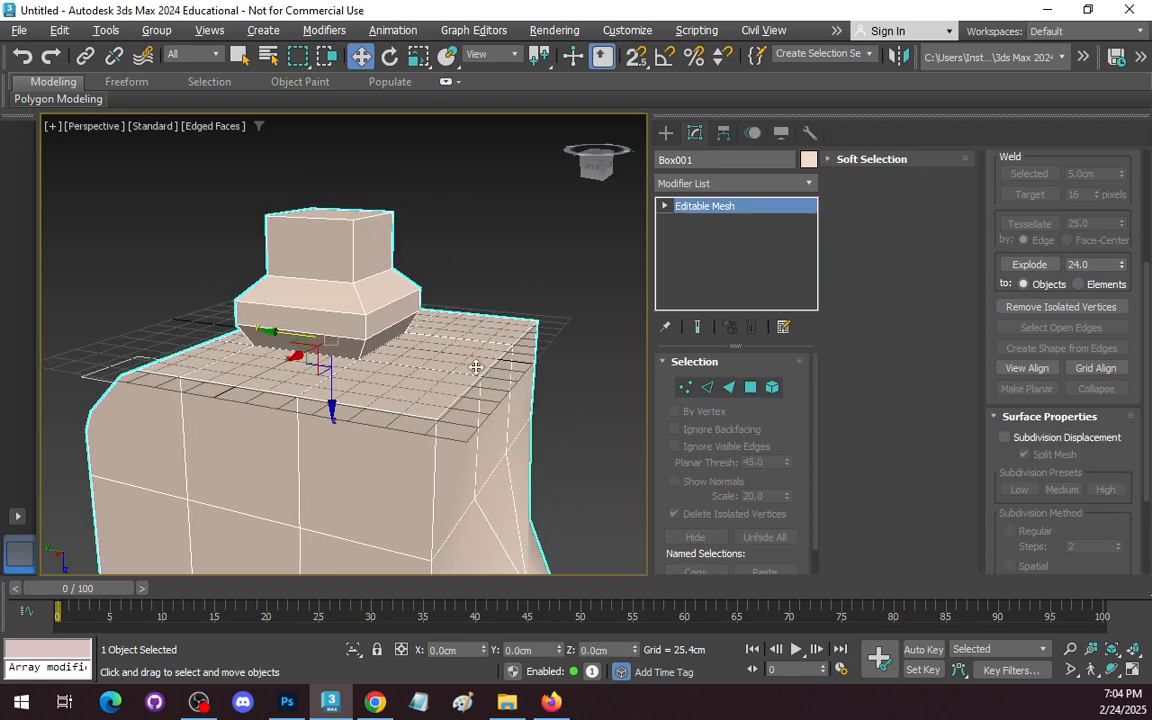
{"action": "scroll", "coordinate": [460, 357], "scroll_direction": "up", "scroll_amount": 2}
{"action": "right_click", "coordinate": [447, 342]}
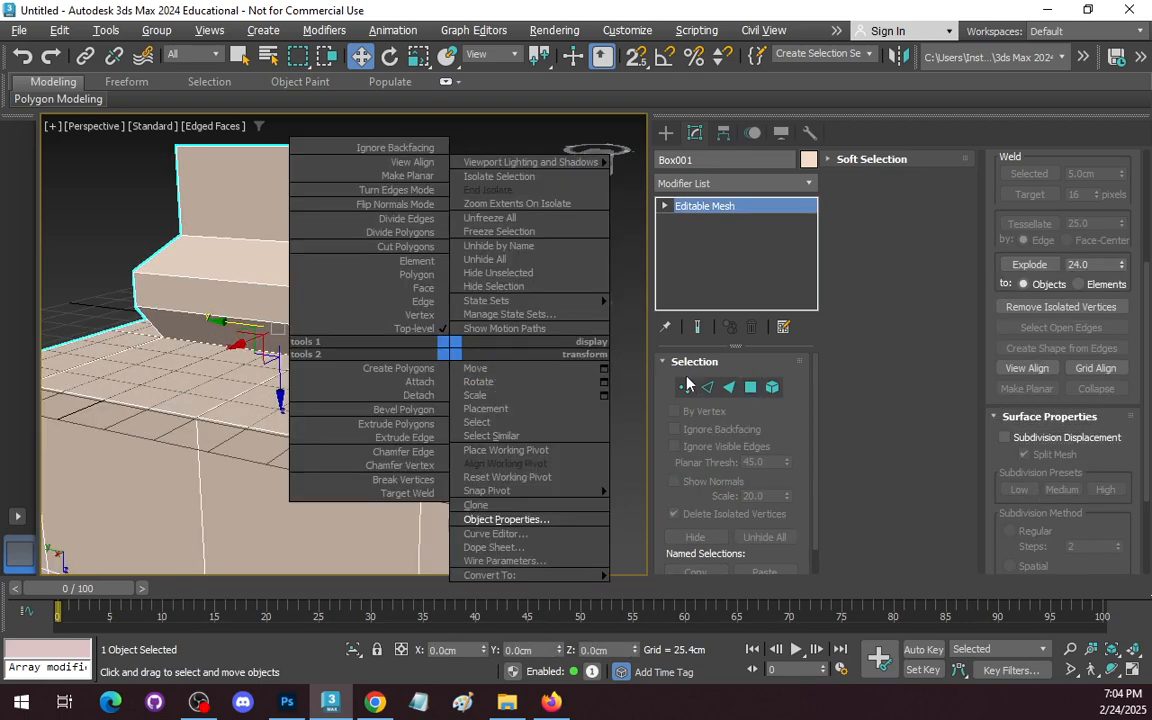
{"action": "left_click", "coordinate": [752, 389]}
{"action": "left_click", "coordinate": [463, 352]}
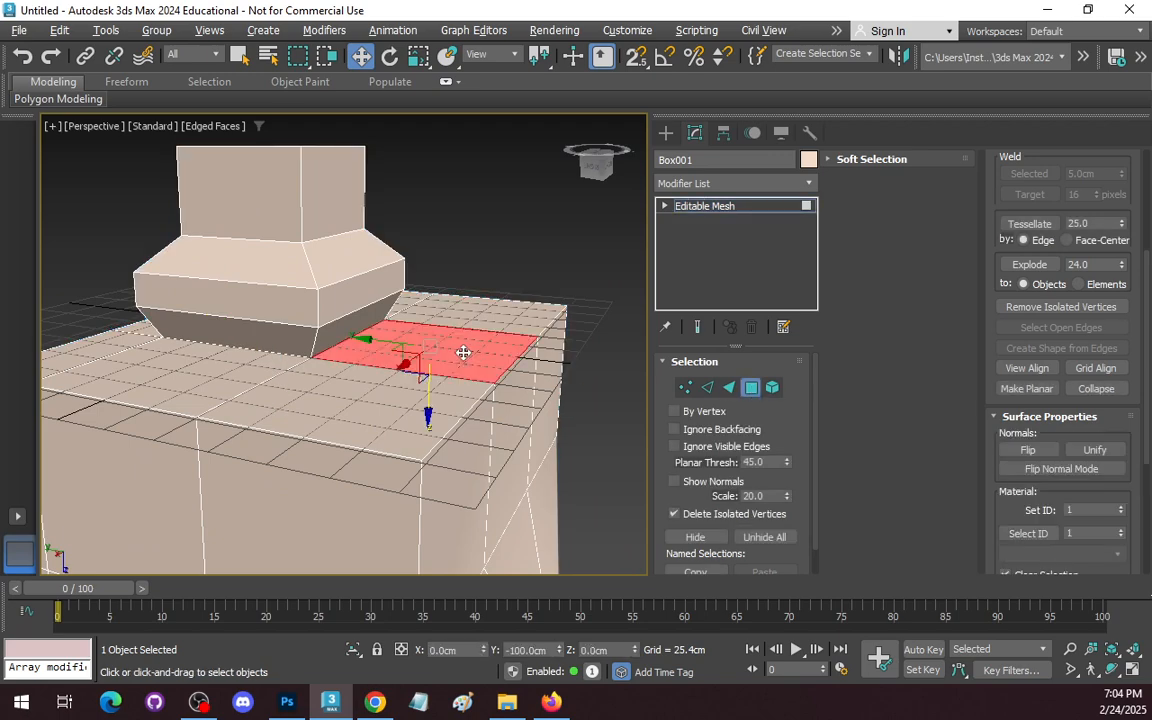
{"action": "left_click", "coordinate": [1022, 450]}
{"action": "left_click", "coordinate": [539, 246]}
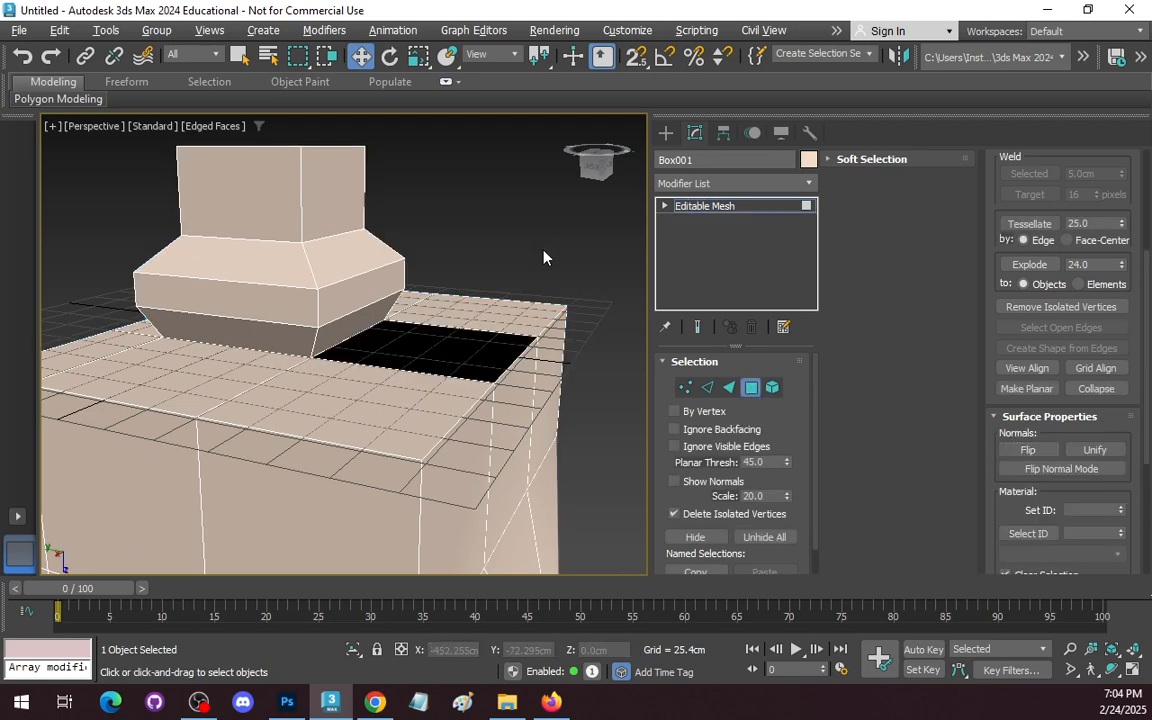
- Reselect the flipped polygon and check the Backface Cull setting in the box's object properties
{"action": "left_click", "coordinate": [467, 347]}
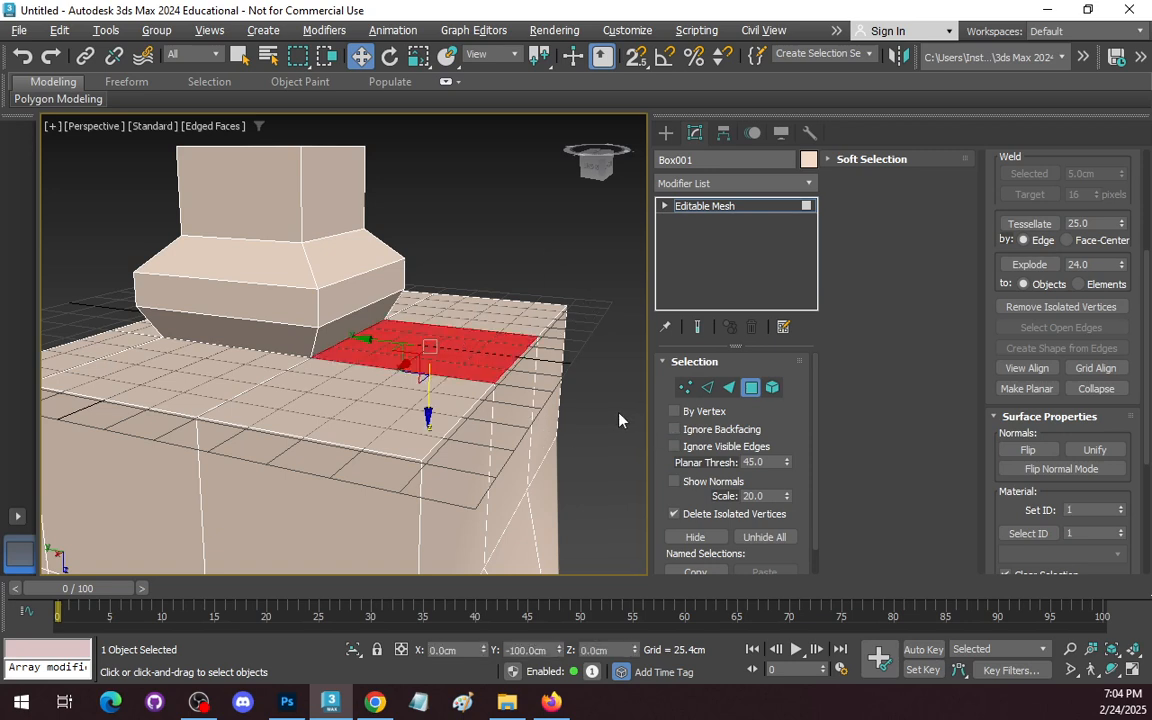
{"action": "key", "text": "ctrl+p"}
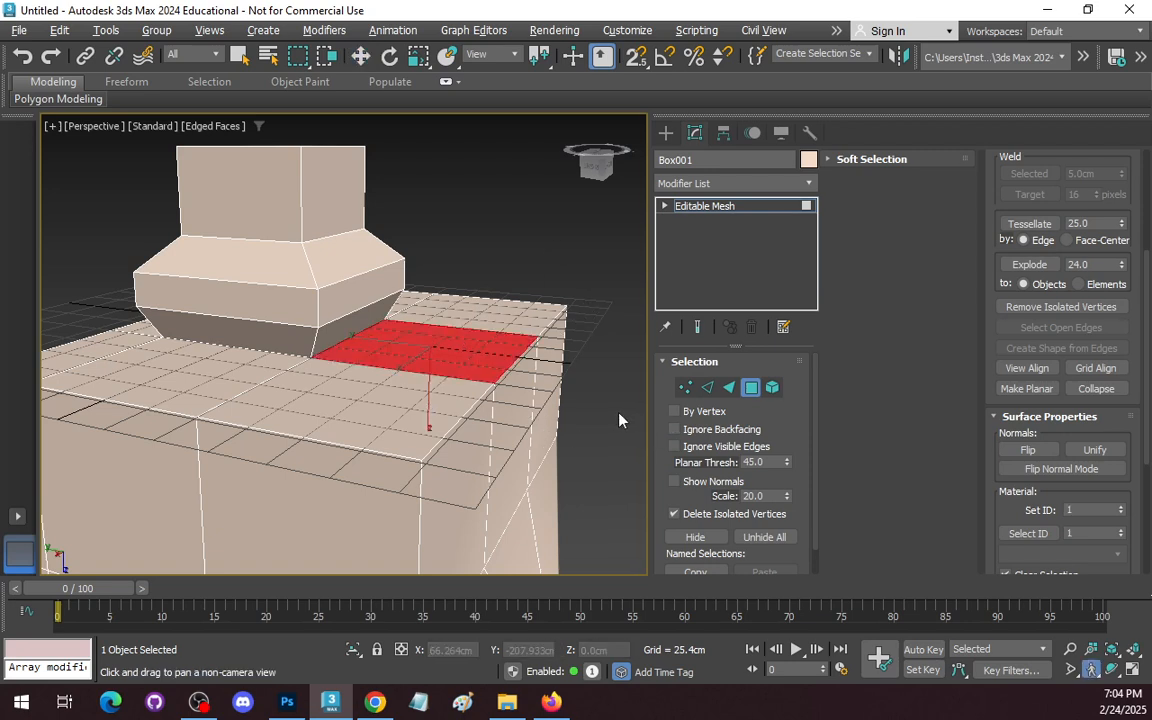
{"action": "right_click", "coordinate": [494, 366]}
{"action": "right_click", "coordinate": [488, 360]}
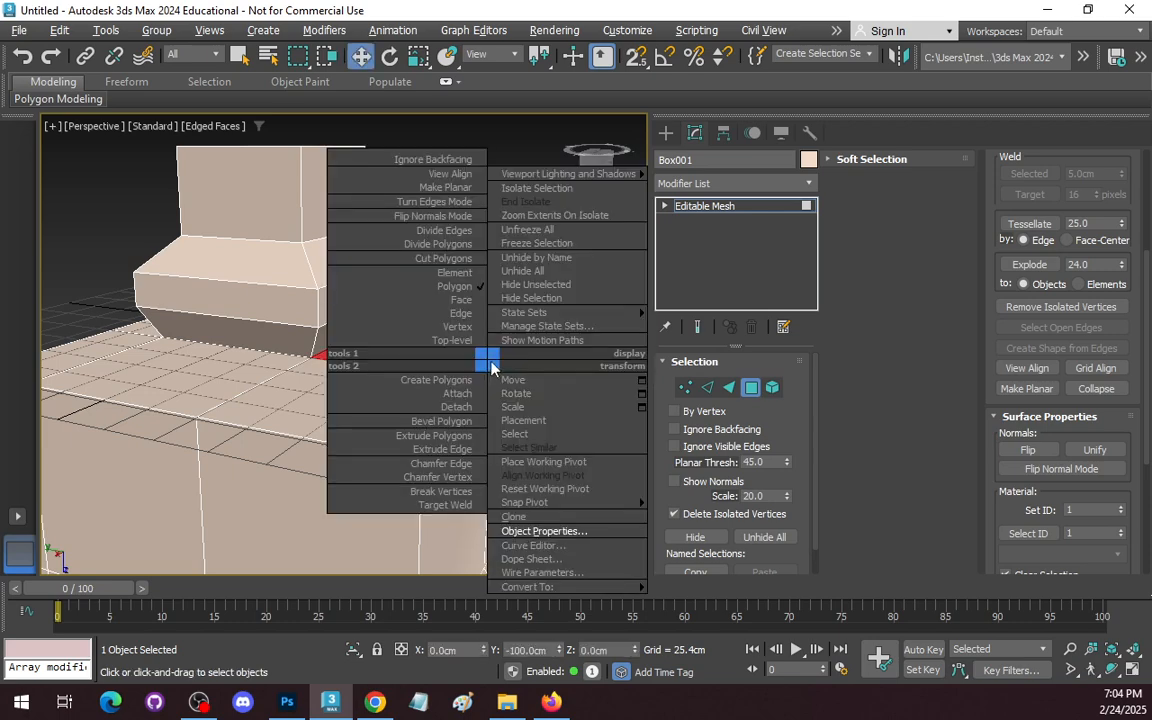
{"action": "left_click", "coordinate": [544, 531]}
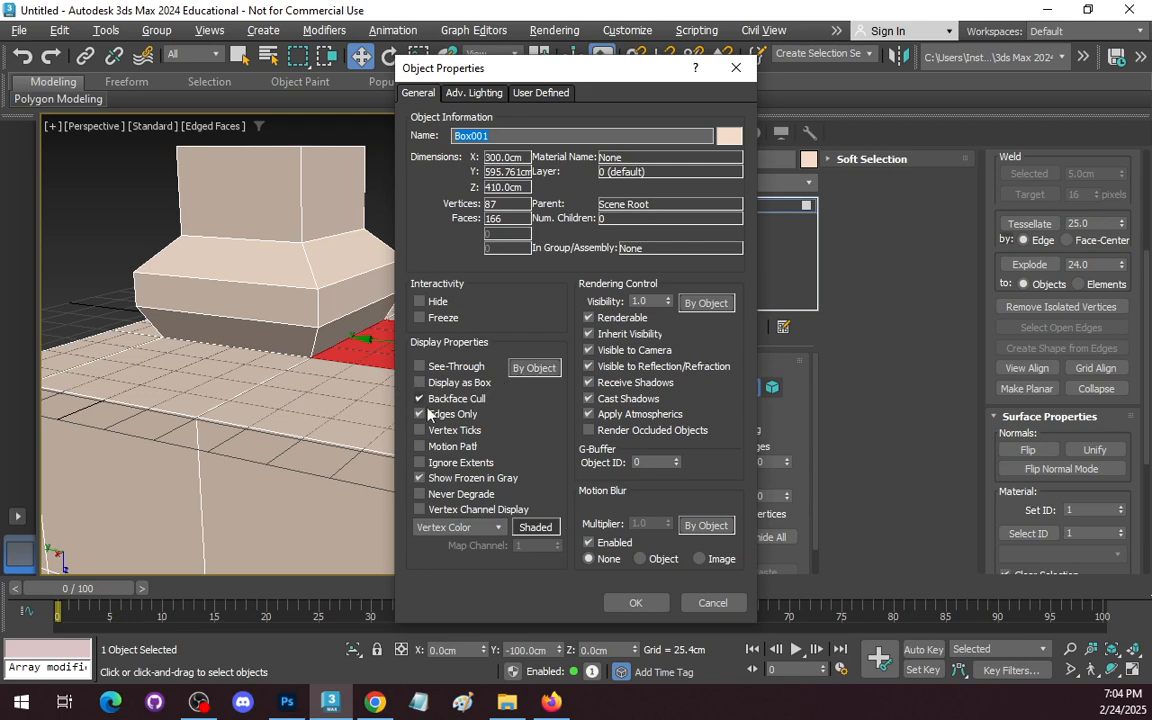
{"action": "left_click", "coordinate": [640, 603]}
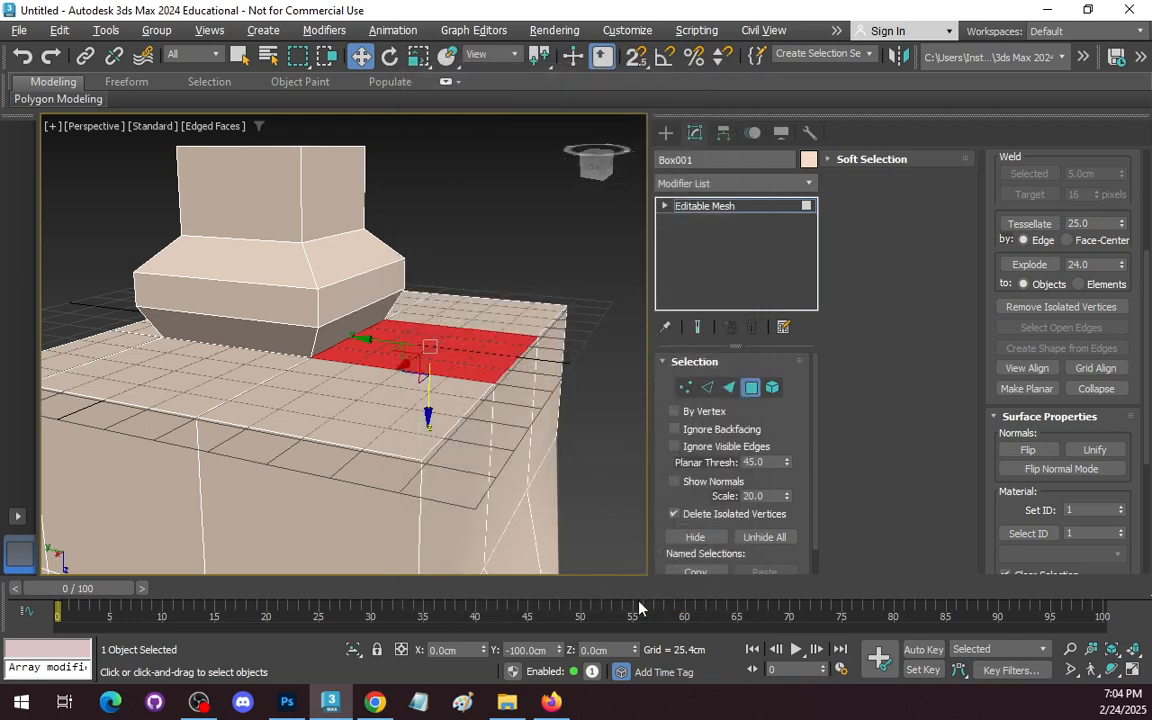
- Flip the normal of the black top polygon back to face outward, and clear the selection
{"action": "scroll", "coordinate": [530, 280], "scroll_direction": "up", "scroll_amount": 6}
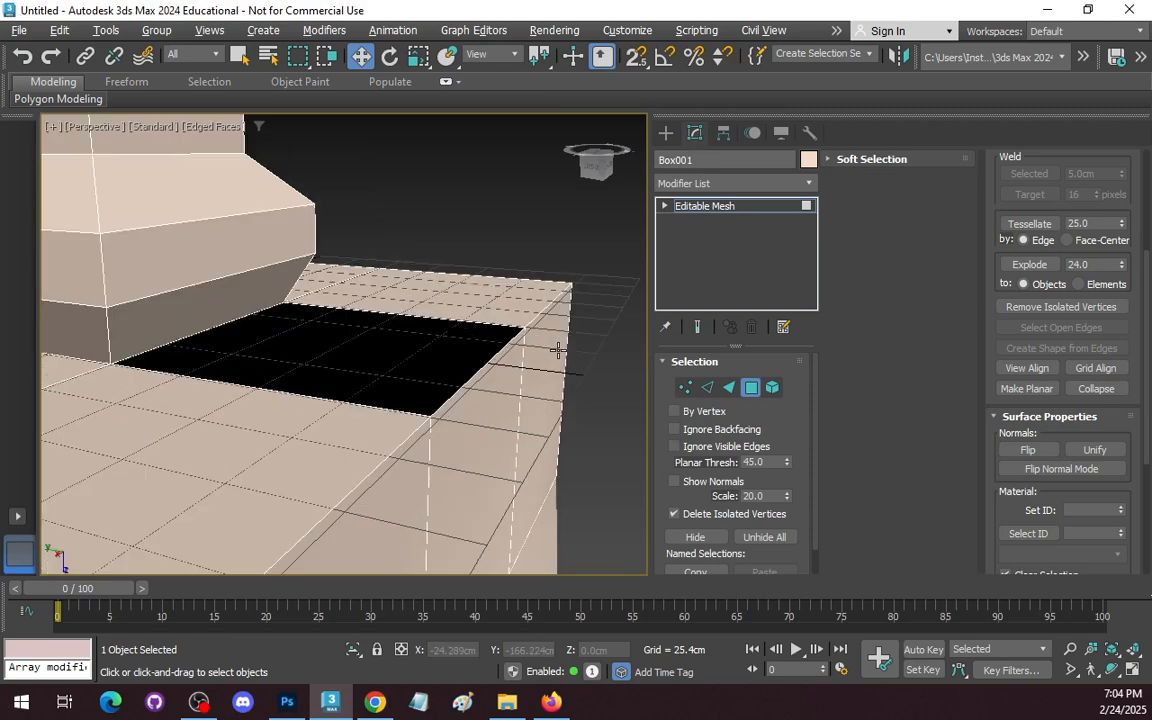
{"action": "left_click", "coordinate": [1111, 670]}
{"action": "left_click_drag", "start_coordinate": [326, 364], "coordinate": [285, 379]}
{"action": "key", "text": "w"}
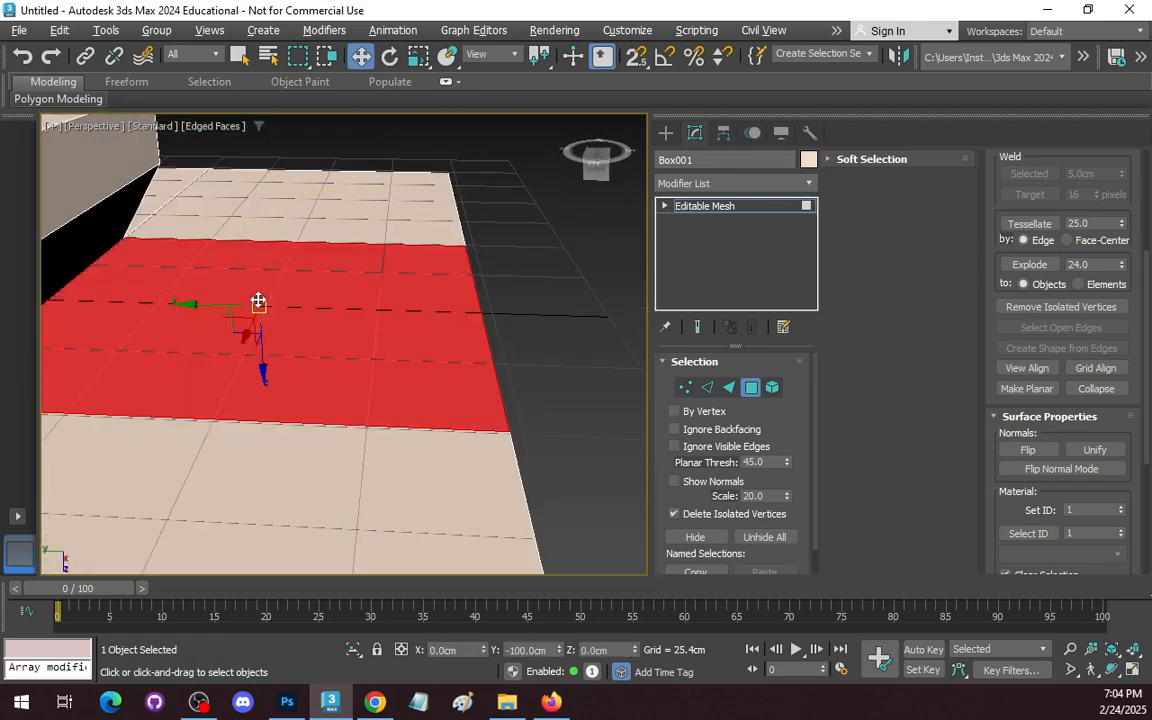
{"action": "scroll", "coordinate": [259, 301], "scroll_direction": "down", "scroll_amount": 2}
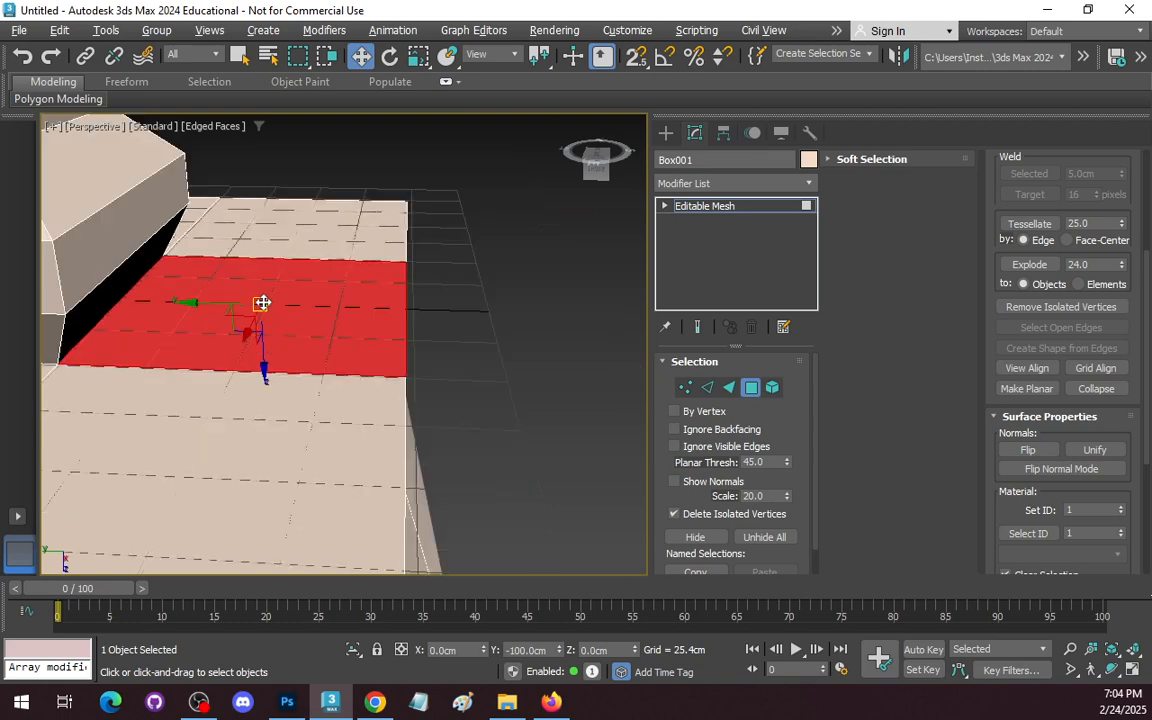
{"action": "left_click", "coordinate": [1038, 452]}
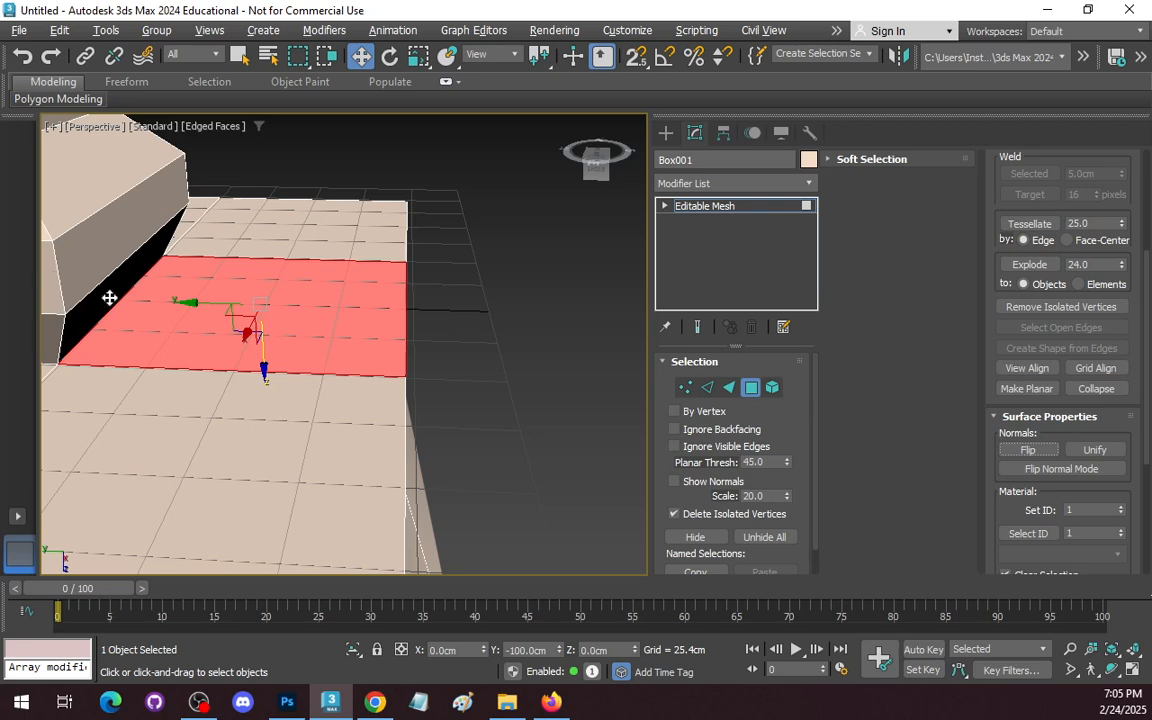
{"action": "left_click", "coordinate": [100, 265]}
{"action": "left_click", "coordinate": [456, 242]}
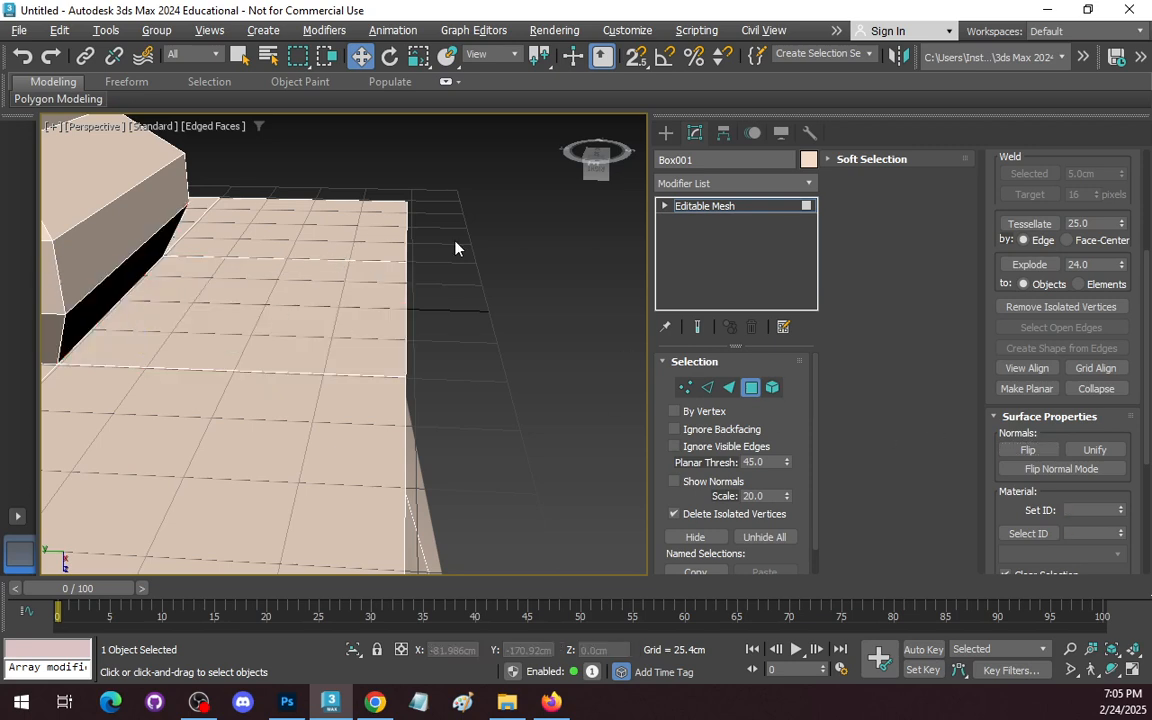
- Flip the normal of the black sloped polygon under the block's side, select and flip it again, and clear the selection
{"action": "left_click", "coordinate": [147, 262]}
{"action": "left_click", "coordinate": [1032, 451]}
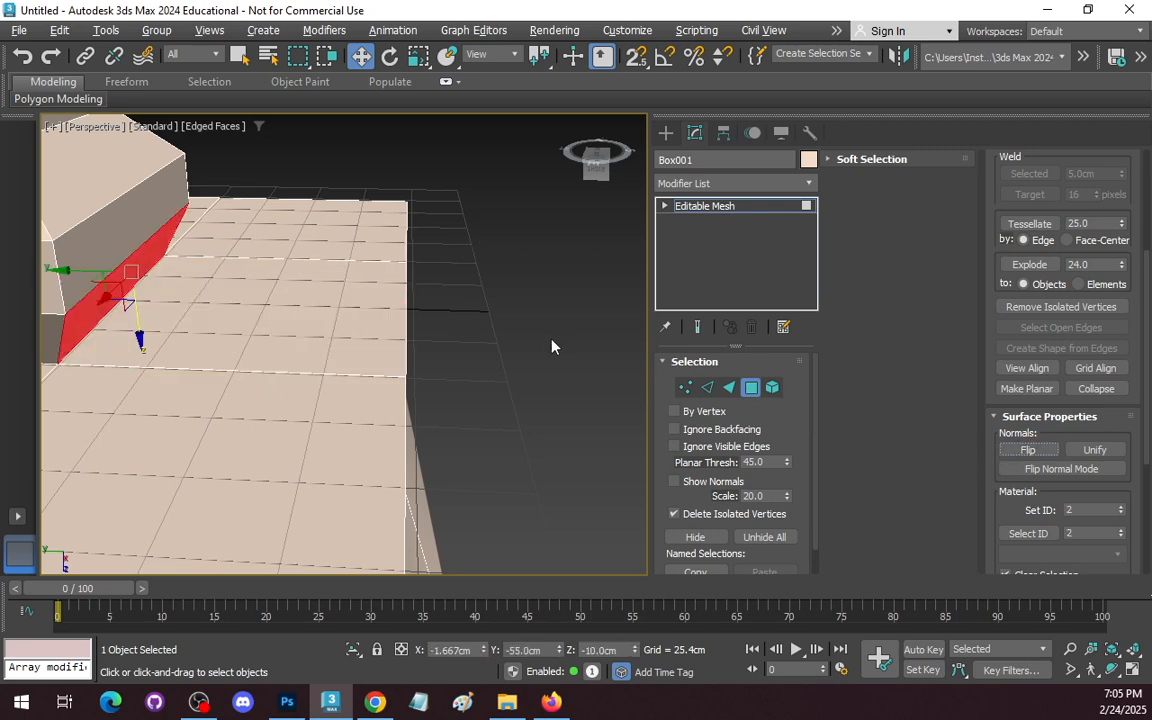
{"action": "scroll", "coordinate": [513, 315], "scroll_direction": "up", "scroll_amount": 1}
{"action": "scroll", "coordinate": [513, 315], "scroll_direction": "down", "scroll_amount": 2}
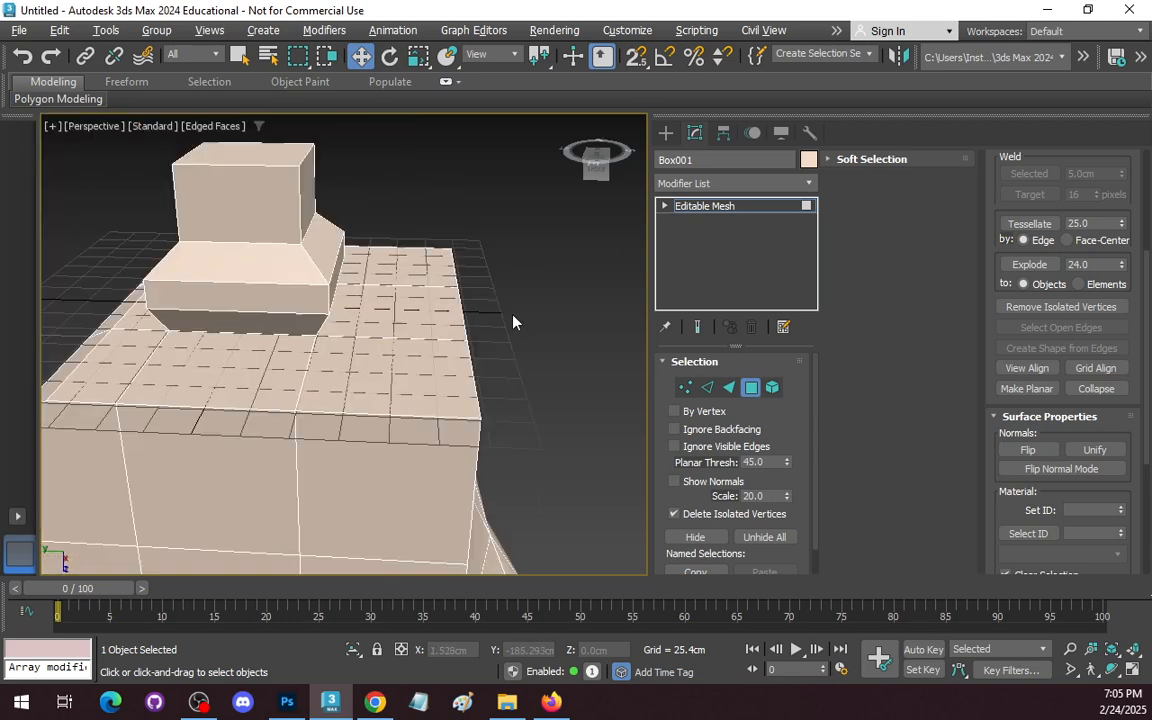
{"action": "scroll", "coordinate": [506, 306], "scroll_direction": "up", "scroll_amount": 1}
{"action": "left_click", "coordinate": [122, 295]}
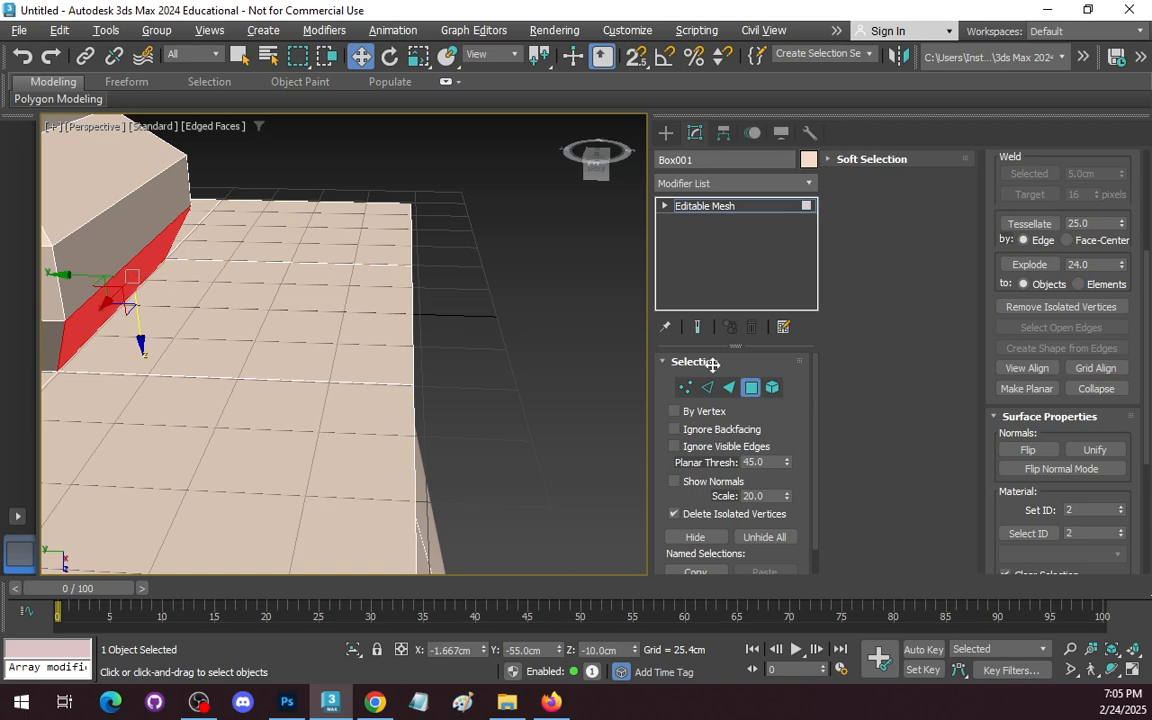
{"action": "left_click", "coordinate": [1038, 452]}
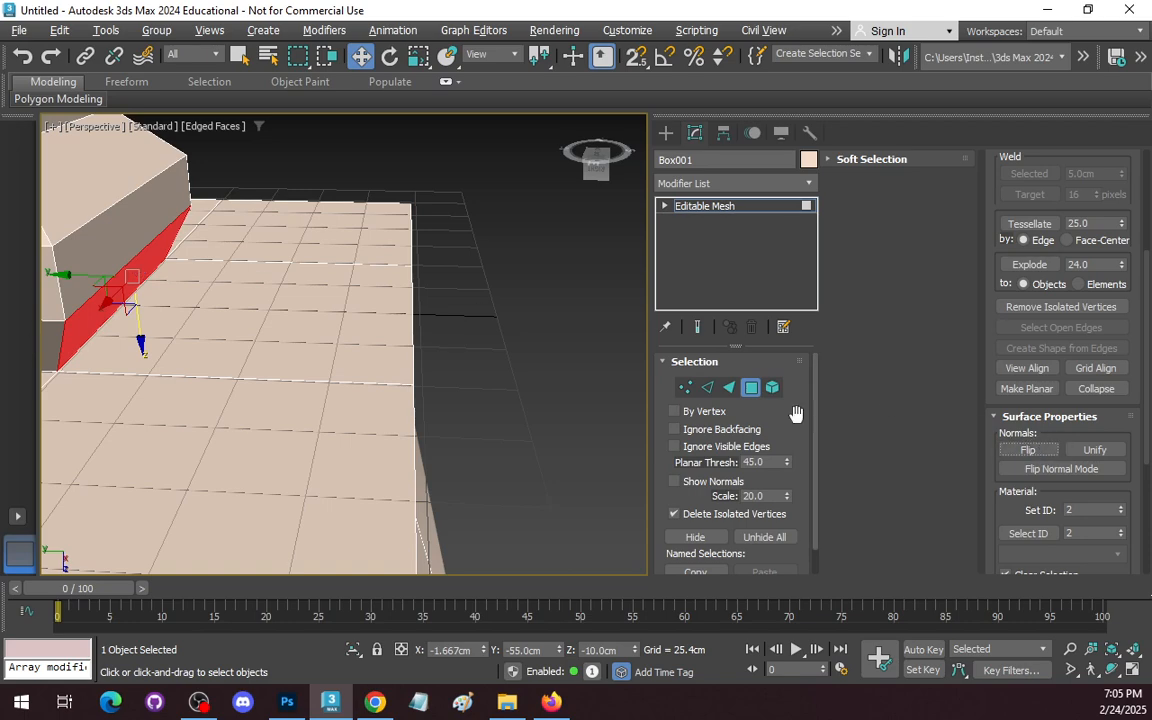
{"action": "left_click", "coordinate": [494, 342]}
{"action": "scroll", "coordinate": [494, 342], "scroll_direction": "down", "scroll_amount": 2}
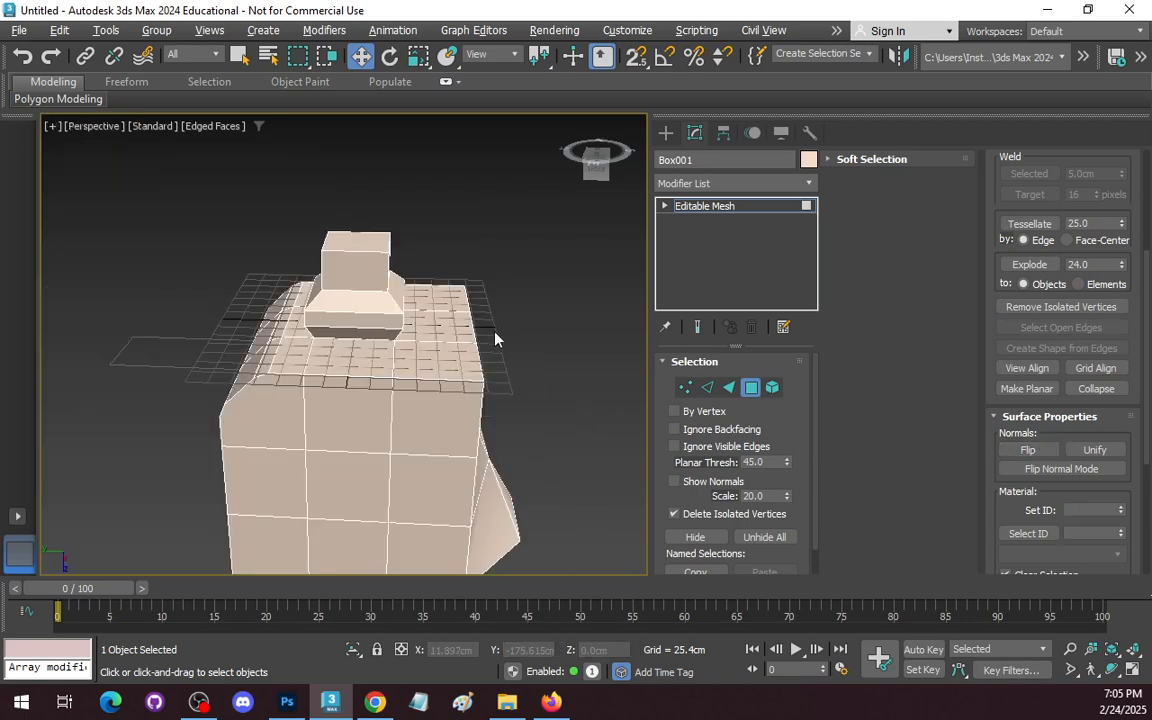
{"action": "scroll", "coordinate": [492, 340], "scroll_direction": "up", "scroll_amount": 1}
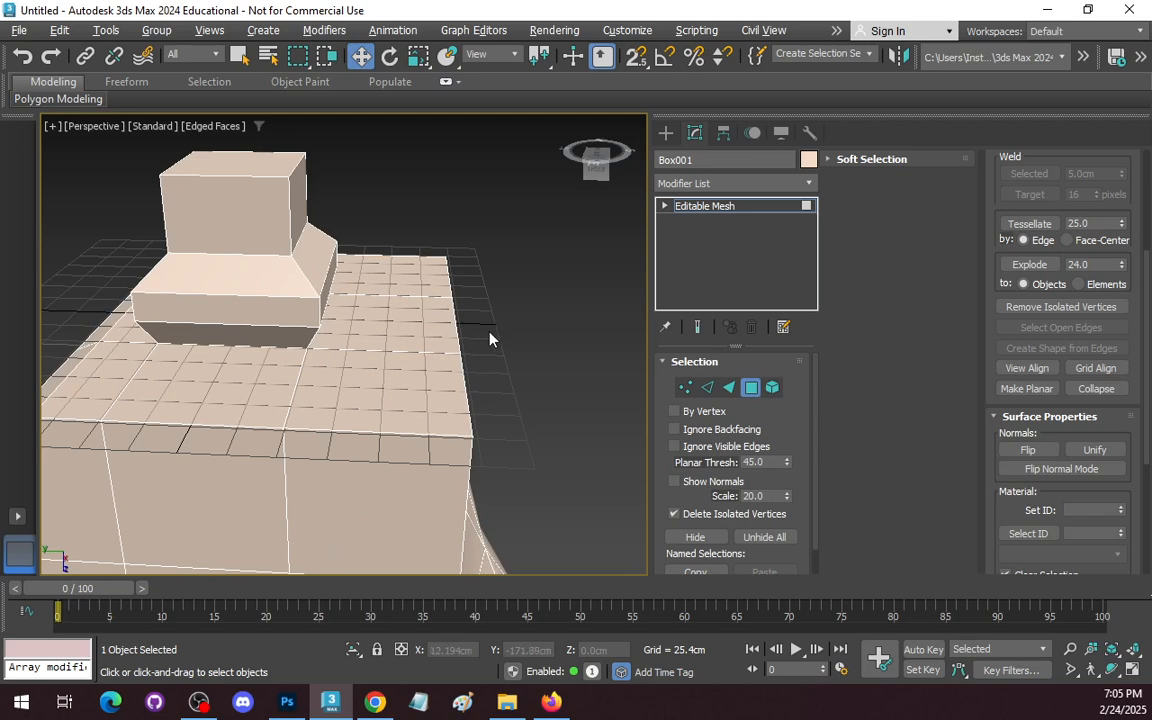
{"action": "scroll", "coordinate": [483, 329], "scroll_direction": "down", "scroll_amount": 2}
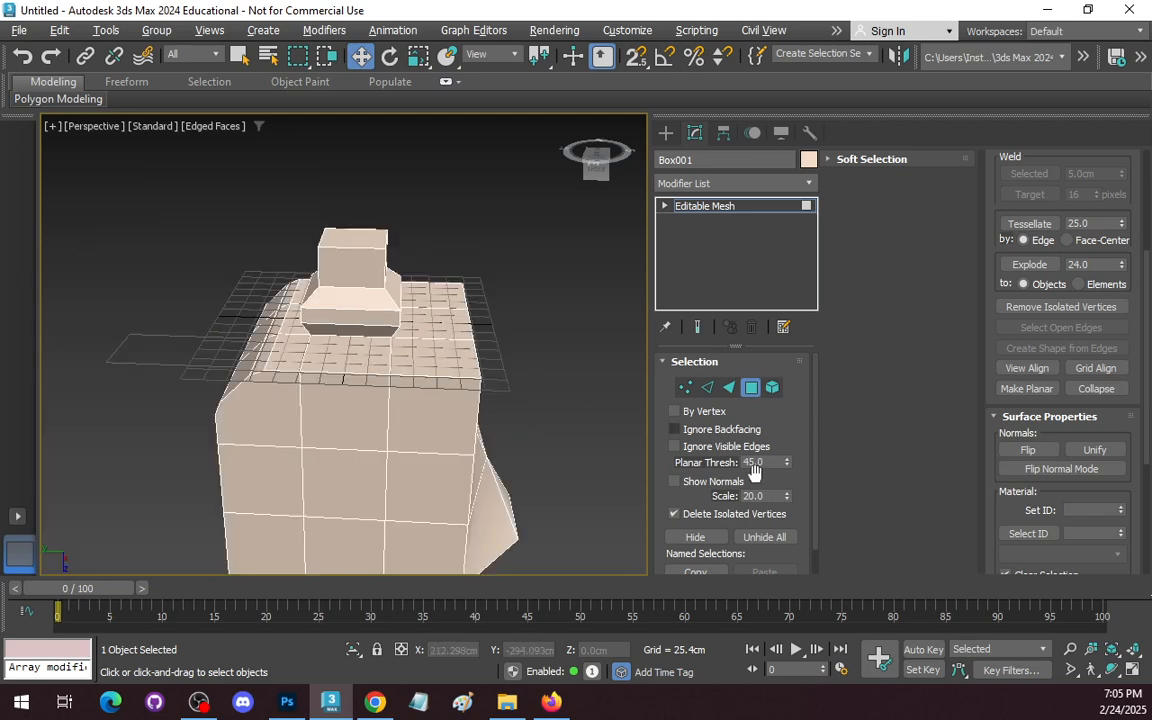
- Select the polygons in the upper two rows of the box's front face to examine their smoothing group
{"action": "scroll", "coordinate": [1060, 490], "scroll_direction": "down", "scroll_amount": 1}
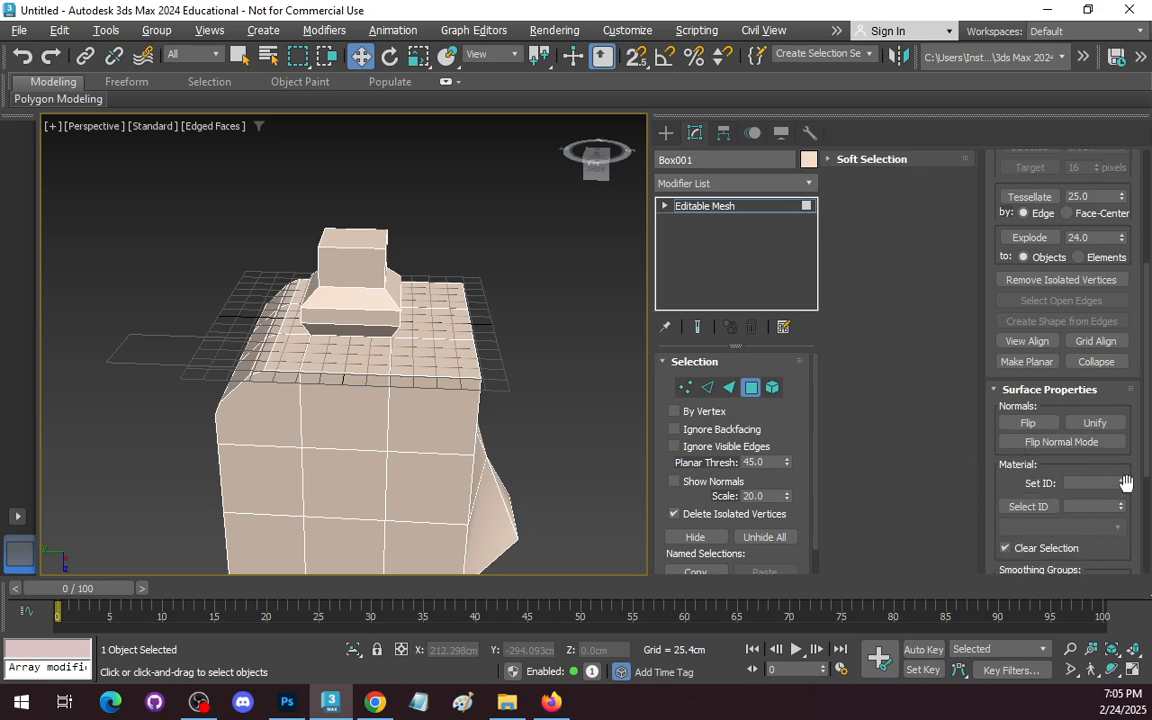
{"action": "scroll", "coordinate": [1075, 487], "scroll_direction": "down", "scroll_amount": 2}
{"action": "scroll", "coordinate": [1073, 483], "scroll_direction": "down", "scroll_amount": 3}
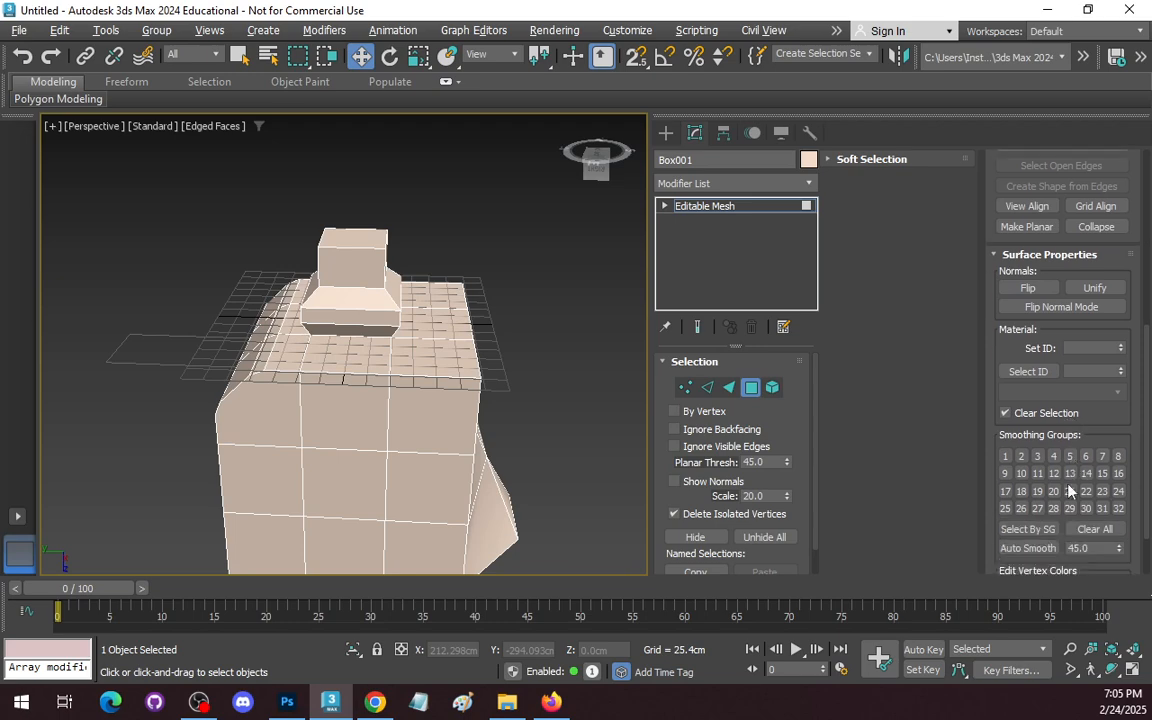
{"action": "left_click", "coordinate": [427, 409]}
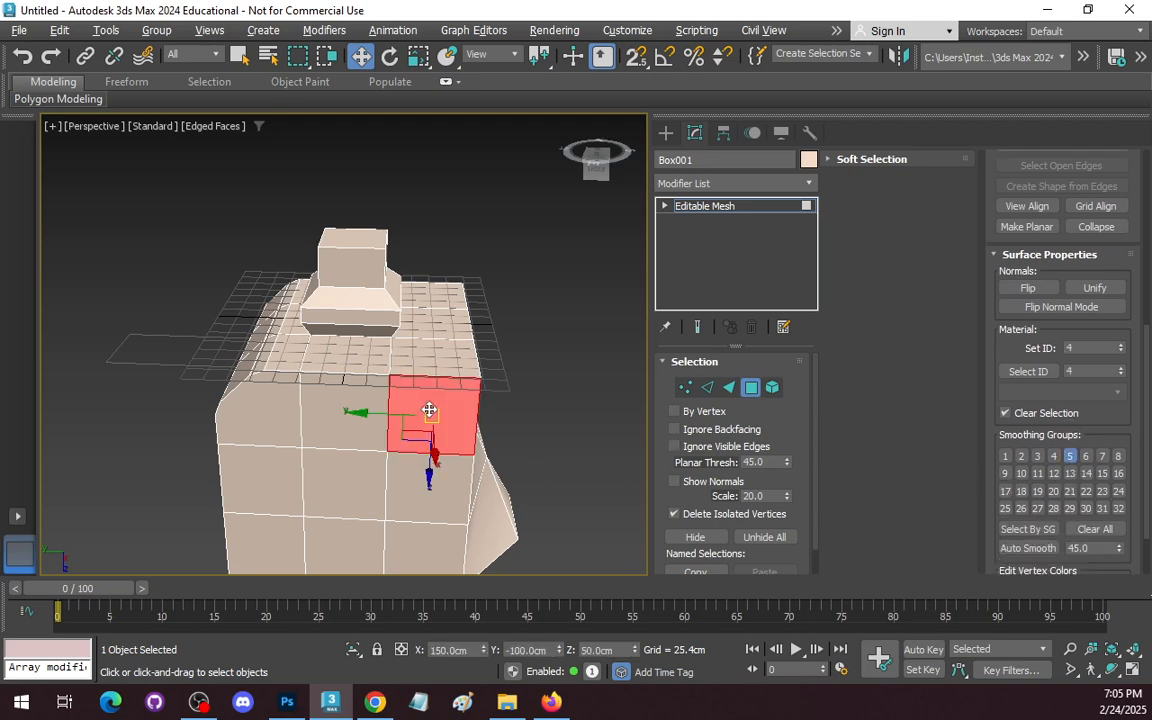
{"action": "left_click", "coordinate": [338, 414]}
{"action": "left_click", "coordinate": [257, 413], "text": "ctrl"}
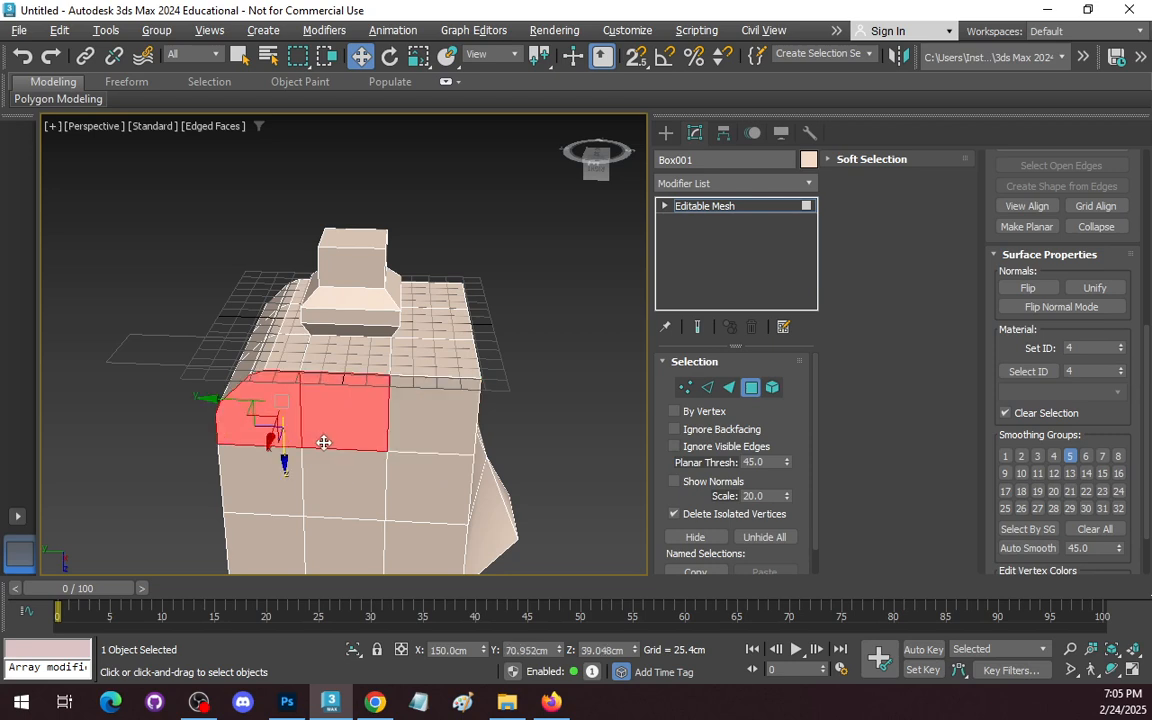
{"action": "left_click", "coordinate": [428, 448], "text": "ctrl"}
{"action": "left_click", "coordinate": [413, 488], "text": "ctrl"}
{"action": "left_click", "coordinate": [326, 484], "text": "ctrl"}
{"action": "left_click", "coordinate": [278, 481], "text": "ctrl"}
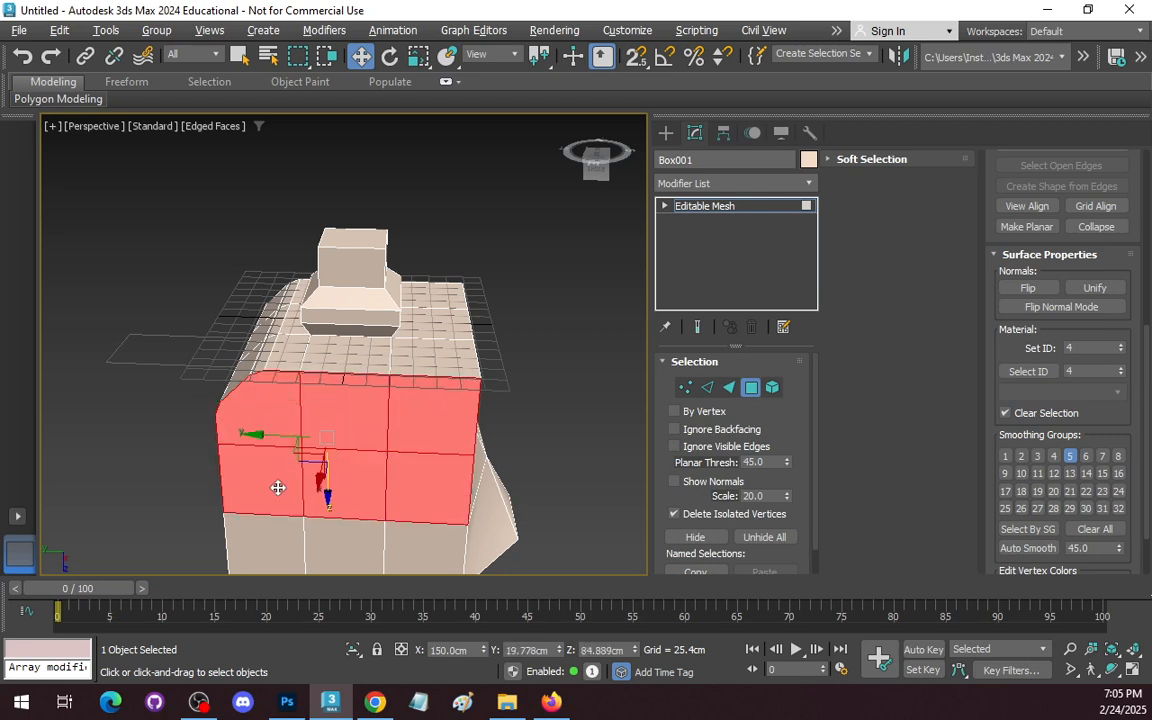
- Select the front row of polygons on the box's top to examine their smoothing group, and clear the selection
{"action": "left_click", "coordinate": [428, 362]}
{"action": "left_click", "coordinate": [364, 357], "text": "ctrl"}
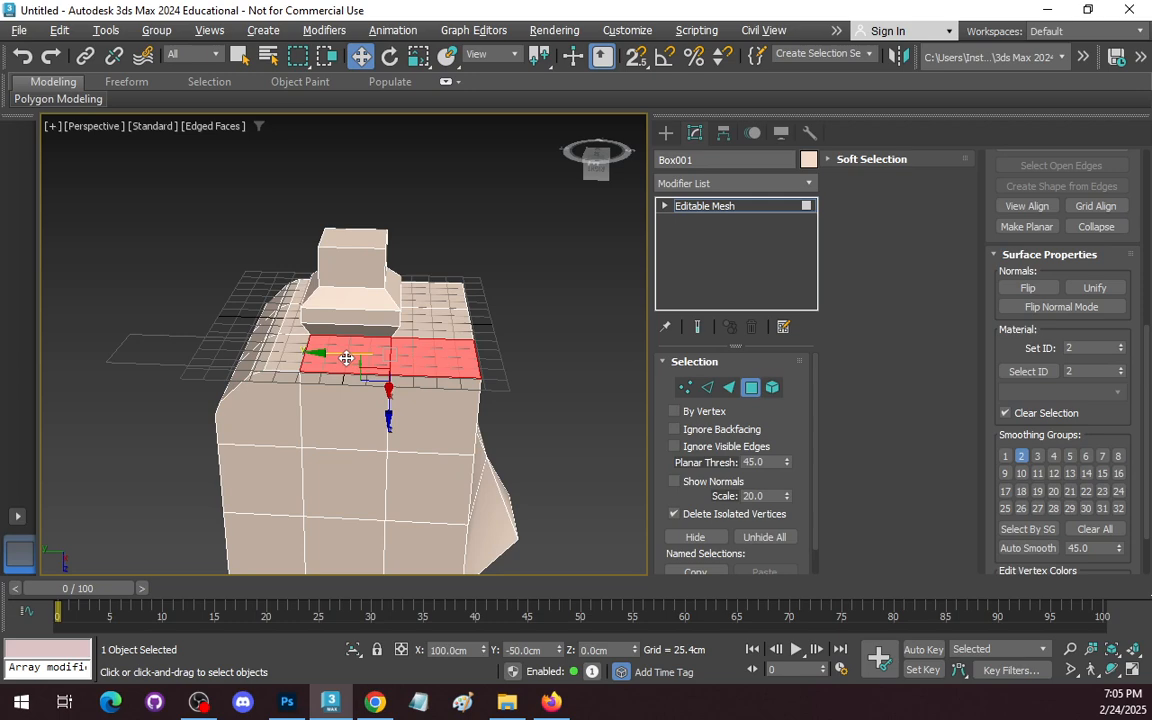
{"action": "left_click", "coordinate": [288, 352], "text": "ctrl"}
{"action": "left_click", "coordinate": [540, 420]}
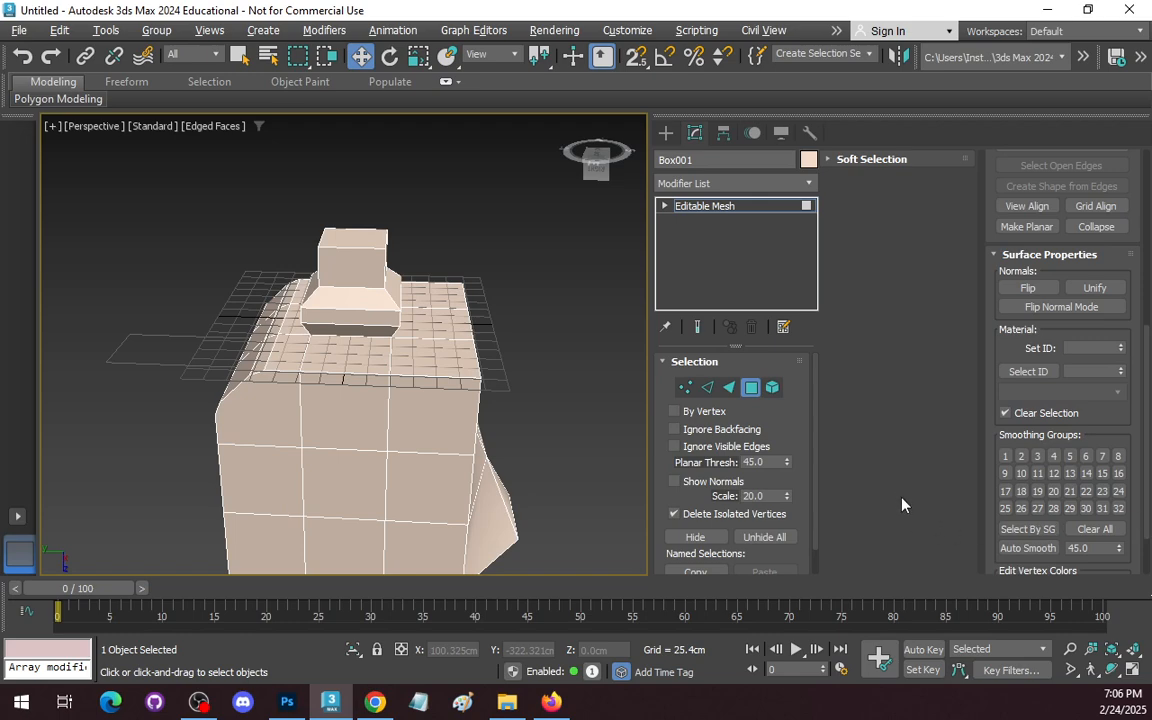
- Convert the Editable Mesh box to Editable Poly and switch to polygon editing
{"action": "right_click", "coordinate": [730, 205]}
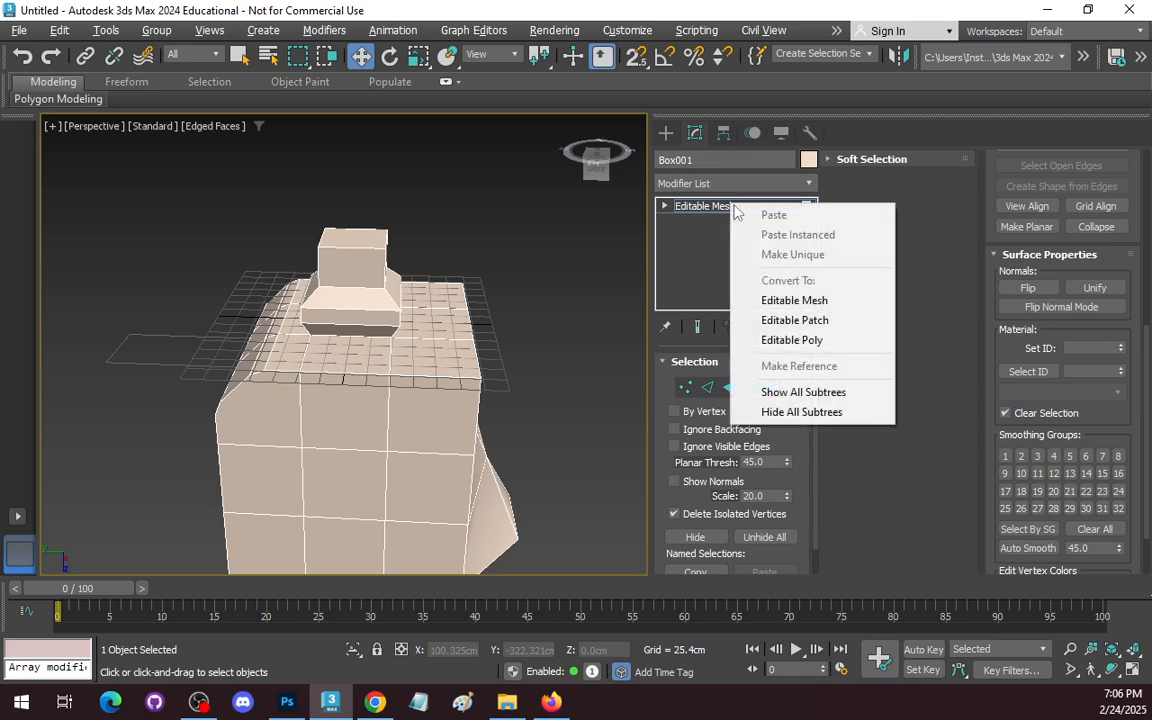
{"action": "left_click", "coordinate": [816, 340]}
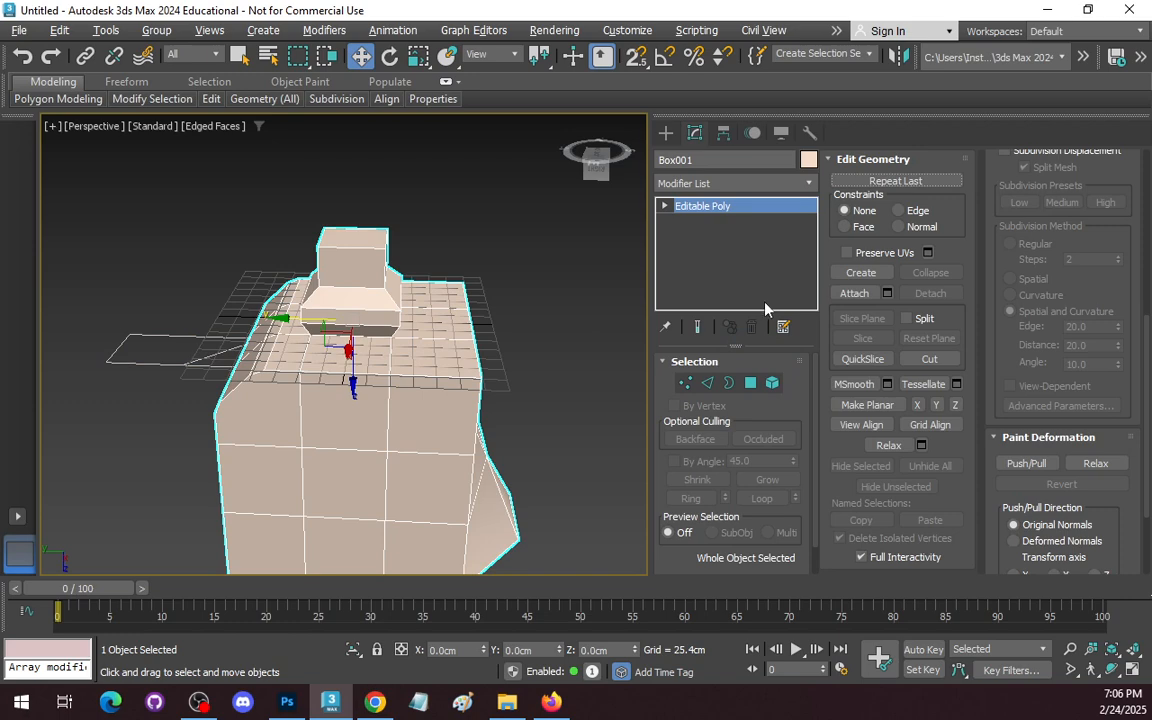
{"action": "left_click", "coordinate": [751, 383]}
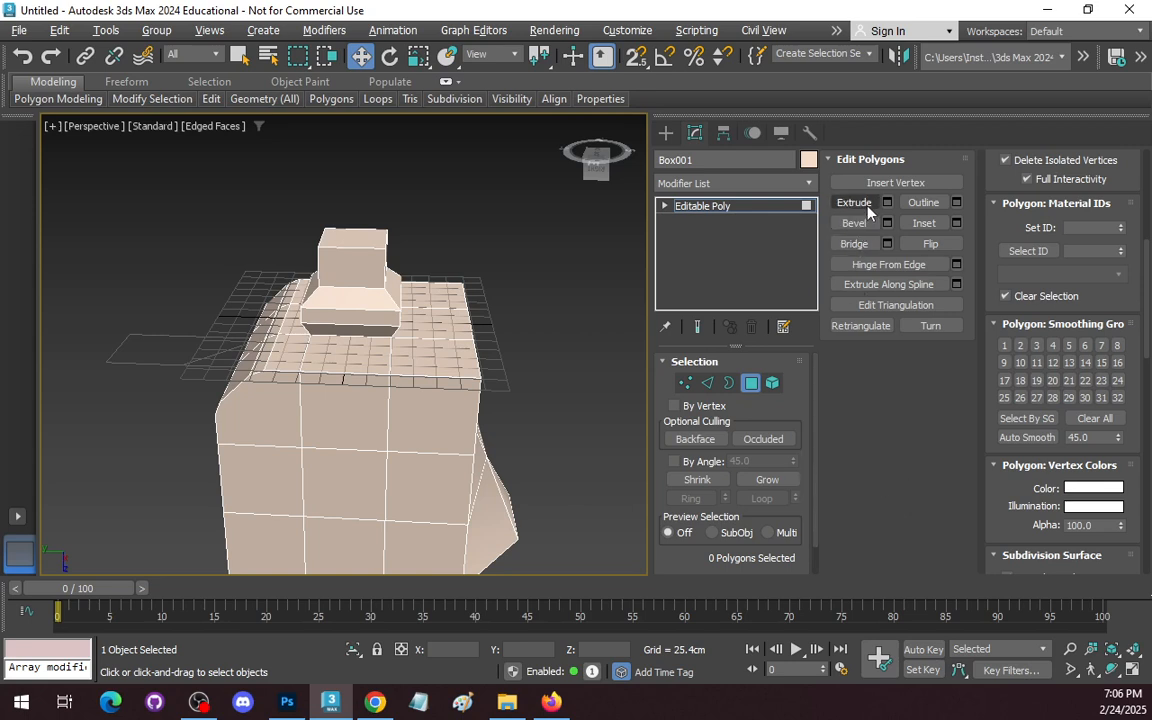
- Try Extrude and Bevel on one polygon beside the stepped block, cancelling both operations
{"action": "left_click", "coordinate": [430, 330]}
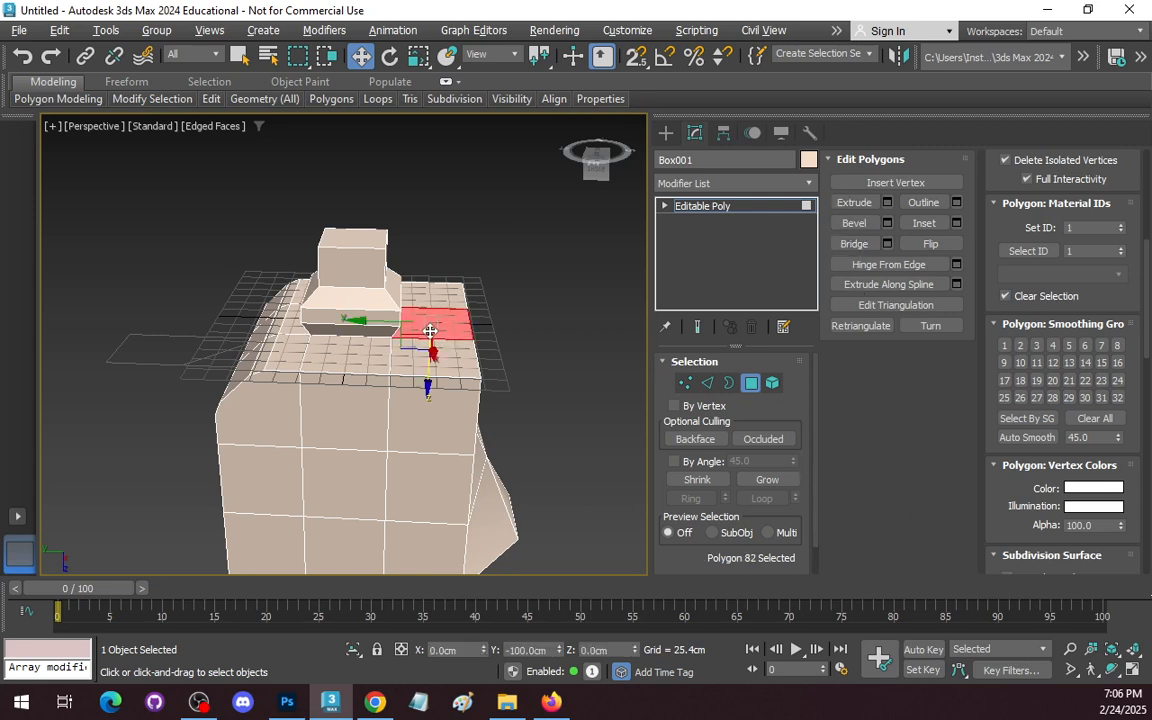
{"action": "left_click", "coordinate": [887, 203]}
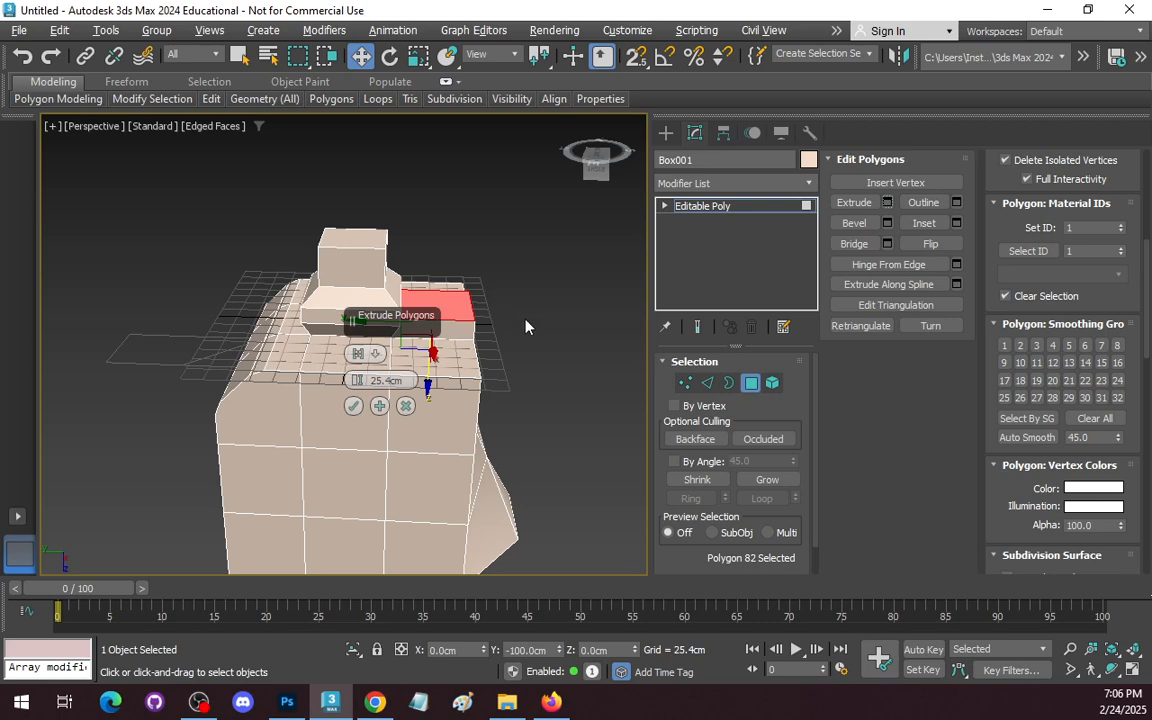
{"action": "key", "text": "Escape"}
{"action": "left_click", "coordinate": [887, 223]}
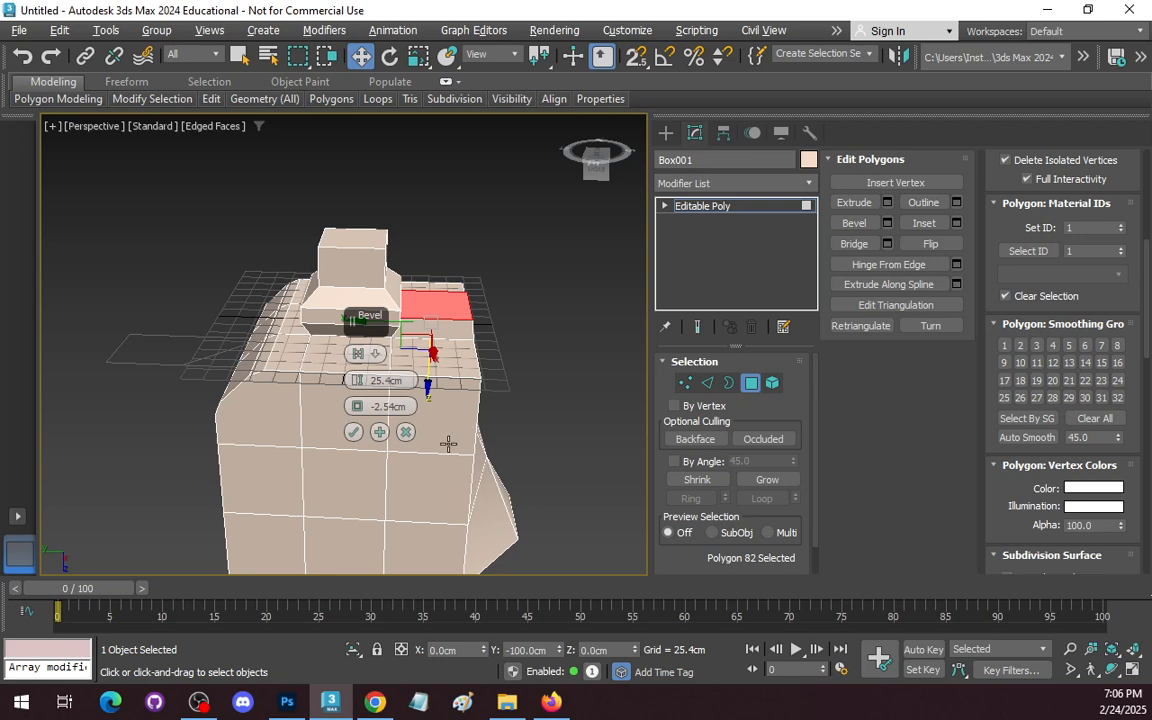
{"action": "key", "text": "ctrl+z"}
- Select all nine polygons of the box's top face, opposite the stepped block
{"action": "left_click", "coordinate": [1112, 670]}
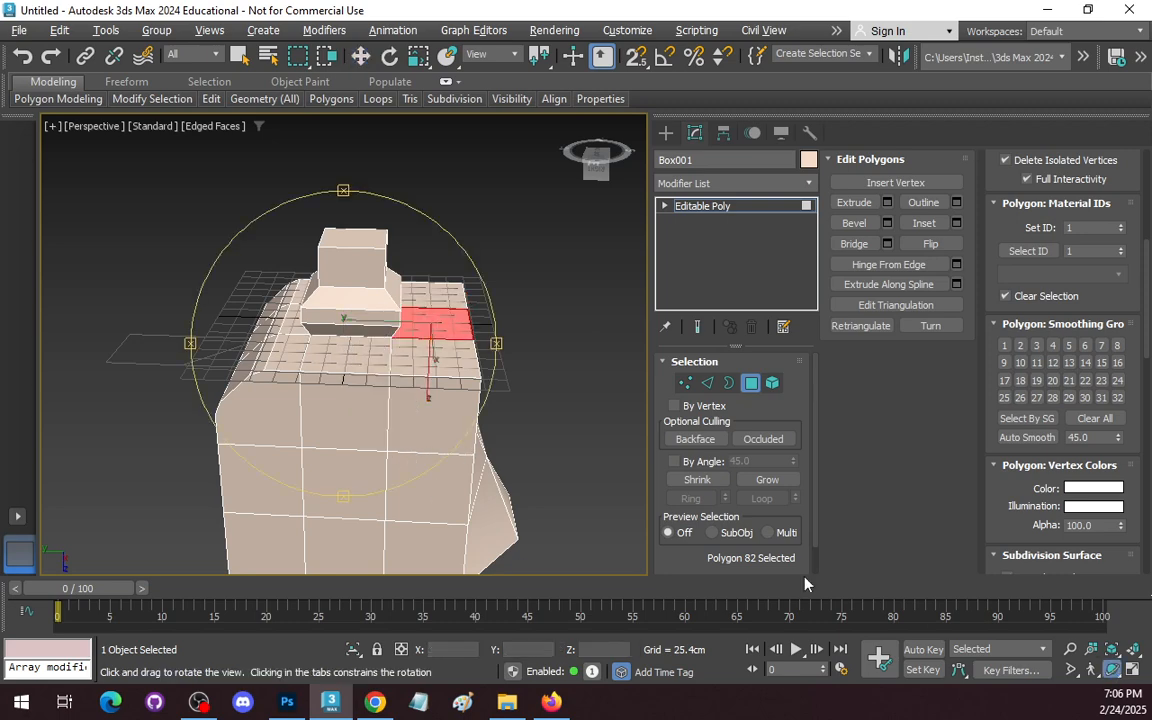
{"action": "left_click_drag", "start_coordinate": [380, 443], "coordinate": [228, 104]}
{"action": "right_click", "coordinate": [285, 177]}
{"action": "left_click", "coordinate": [383, 309]}
{"action": "left_click", "coordinate": [365, 305], "text": "ctrl"}
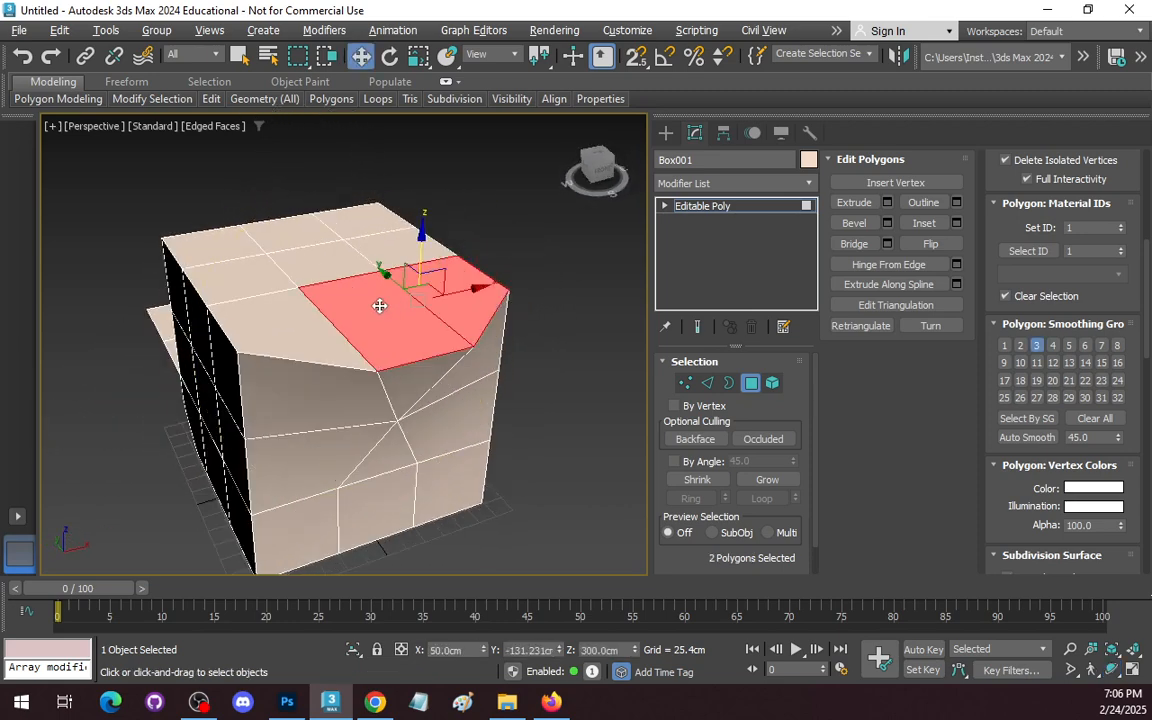
{"action": "left_click", "coordinate": [252, 283], "text": "ctrl"}
{"action": "left_click", "coordinate": [257, 281], "text": "ctrl"}
{"action": "left_click", "coordinate": [316, 270], "text": "ctrl"}
{"action": "left_click", "coordinate": [408, 255], "text": "ctrl"}
{"action": "left_click", "coordinate": [365, 221], "text": "ctrl"}
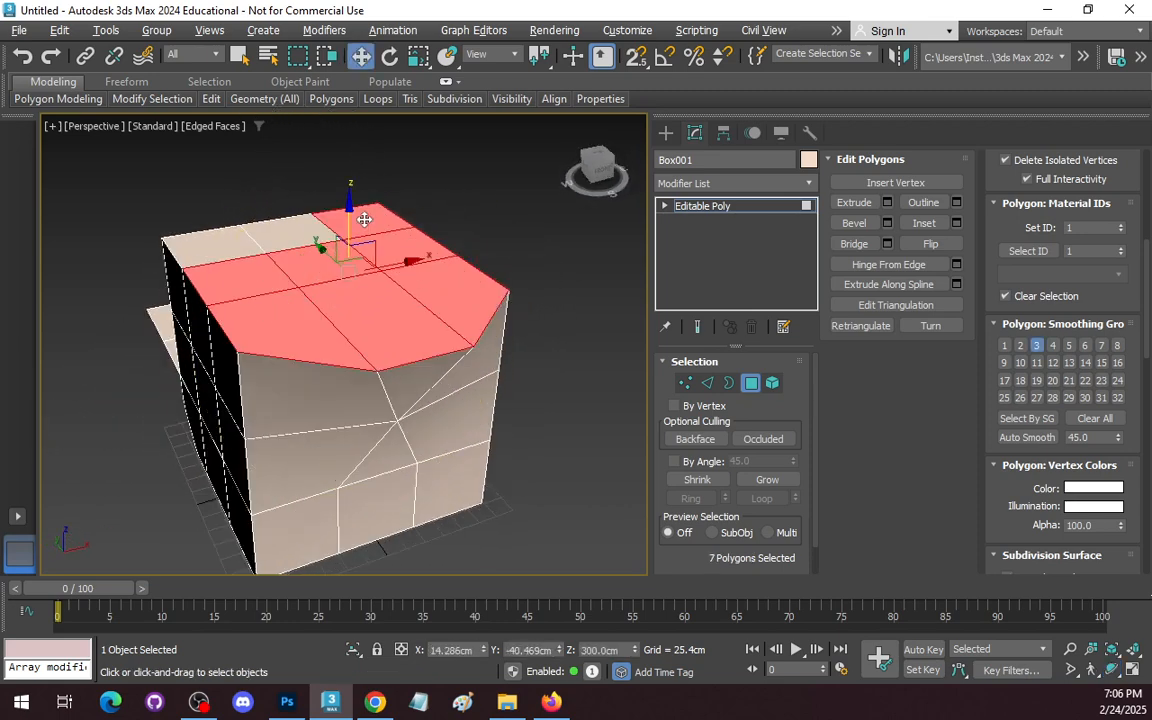
{"action": "left_click", "coordinate": [298, 227], "text": "ctrl"}
{"action": "left_click", "coordinate": [264, 234], "text": "ctrl"}
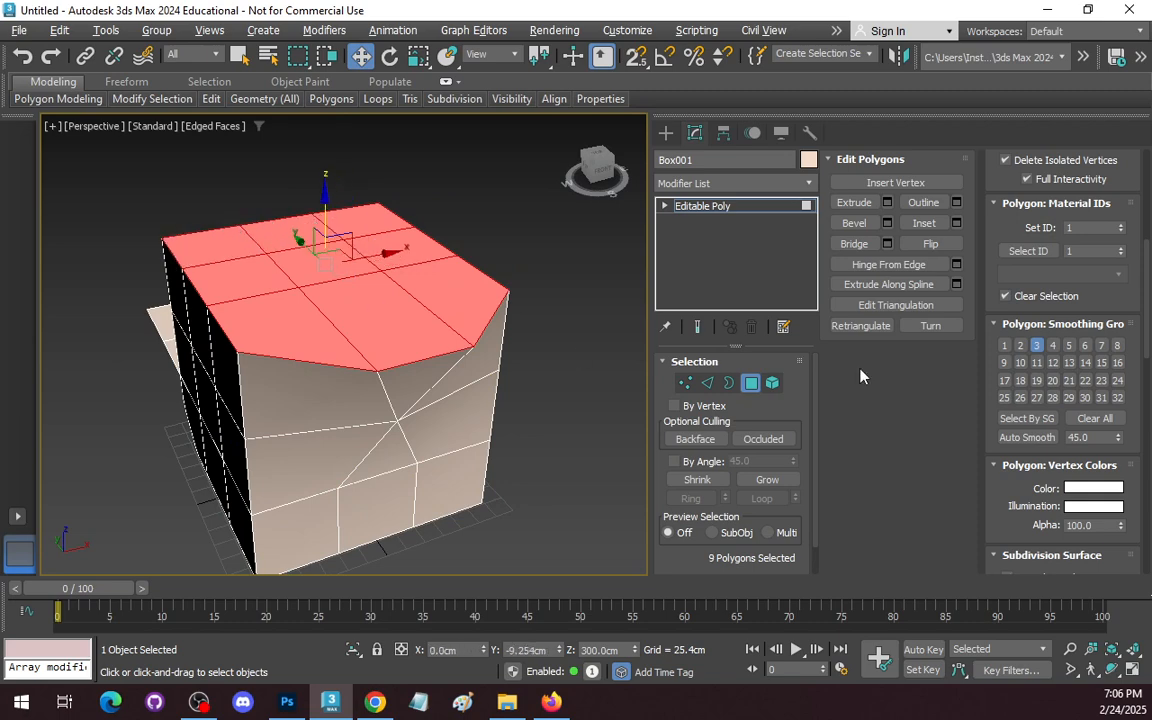
- Preview a bevel on the selected top polygons with a 10 cm outline and a -20 cm height
{"action": "left_click", "coordinate": [886, 202]}
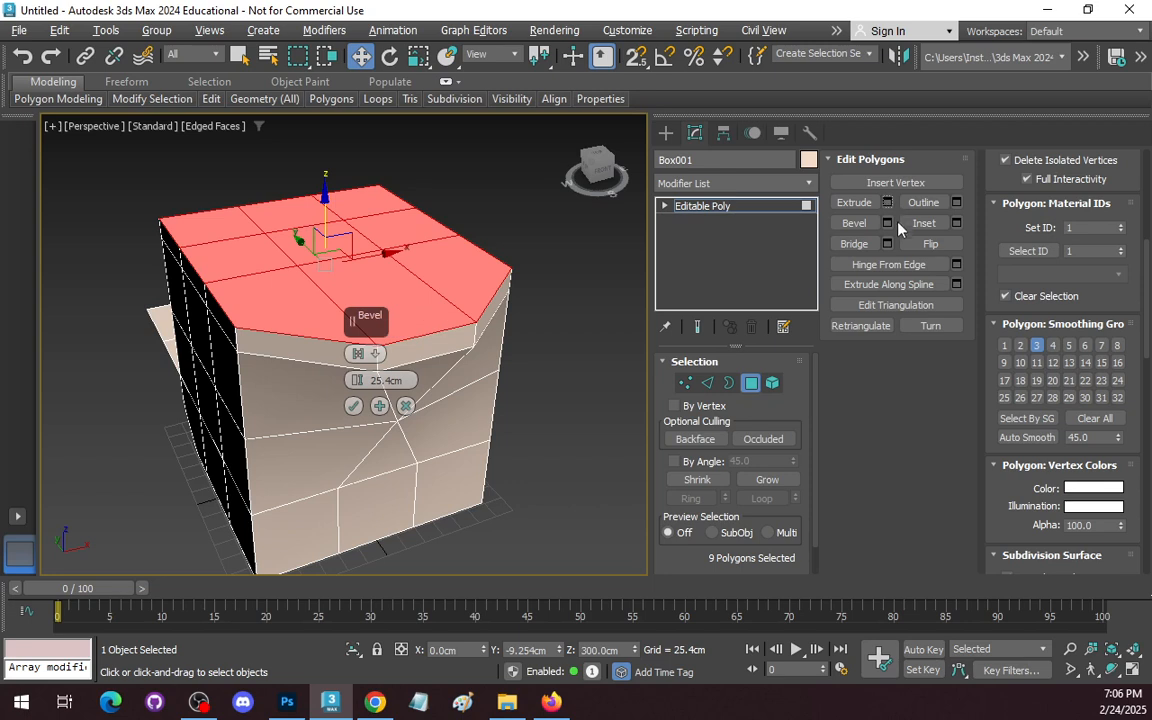
{"action": "left_click", "coordinate": [888, 224]}
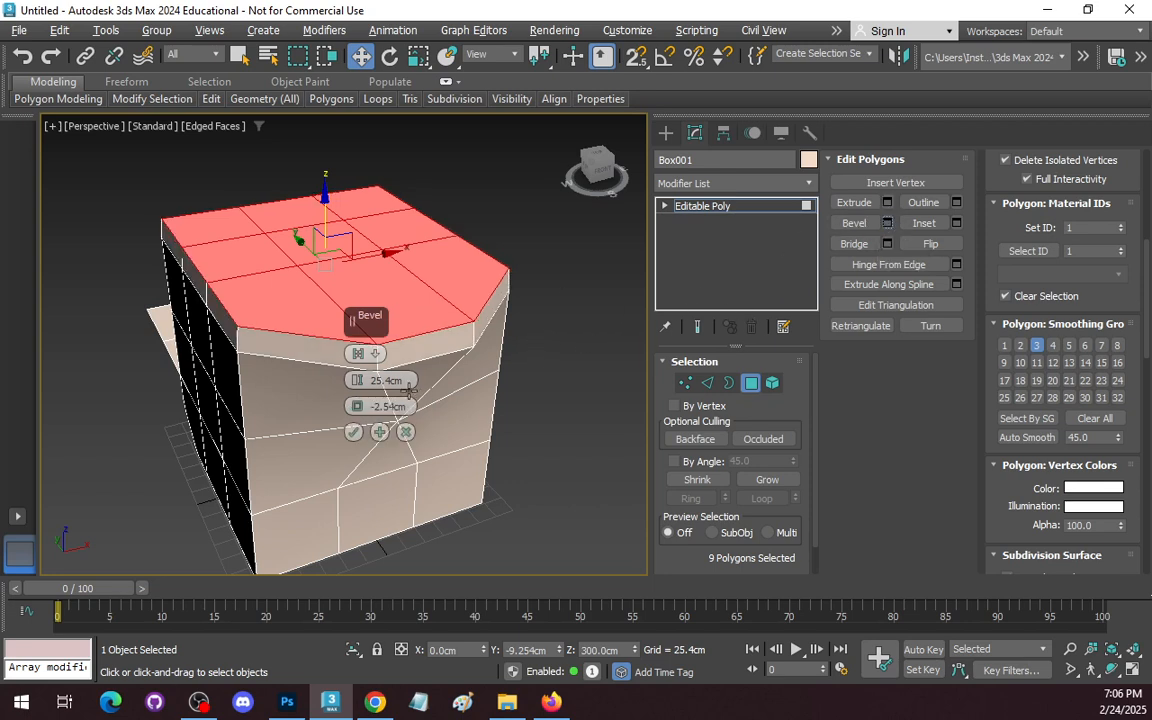
{"action": "left_click_drag", "start_coordinate": [411, 408], "coordinate": [287, 411]}
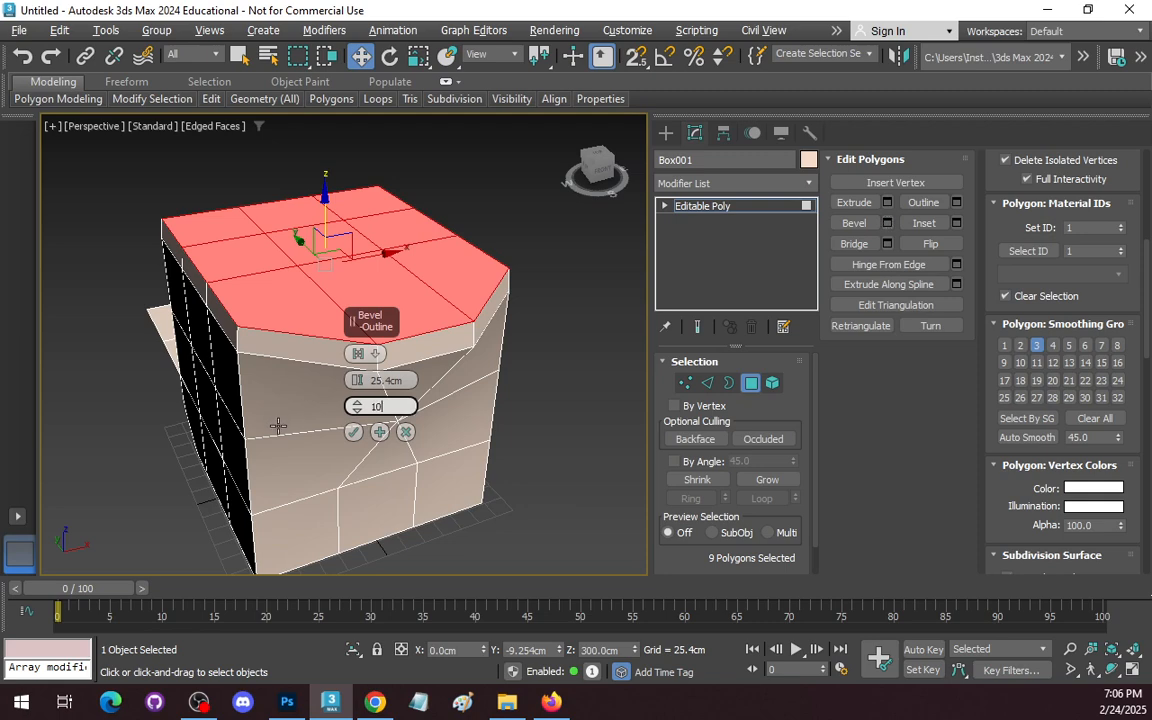
{"action": "type", "text": "10"}
{"action": "key", "text": "Return"}
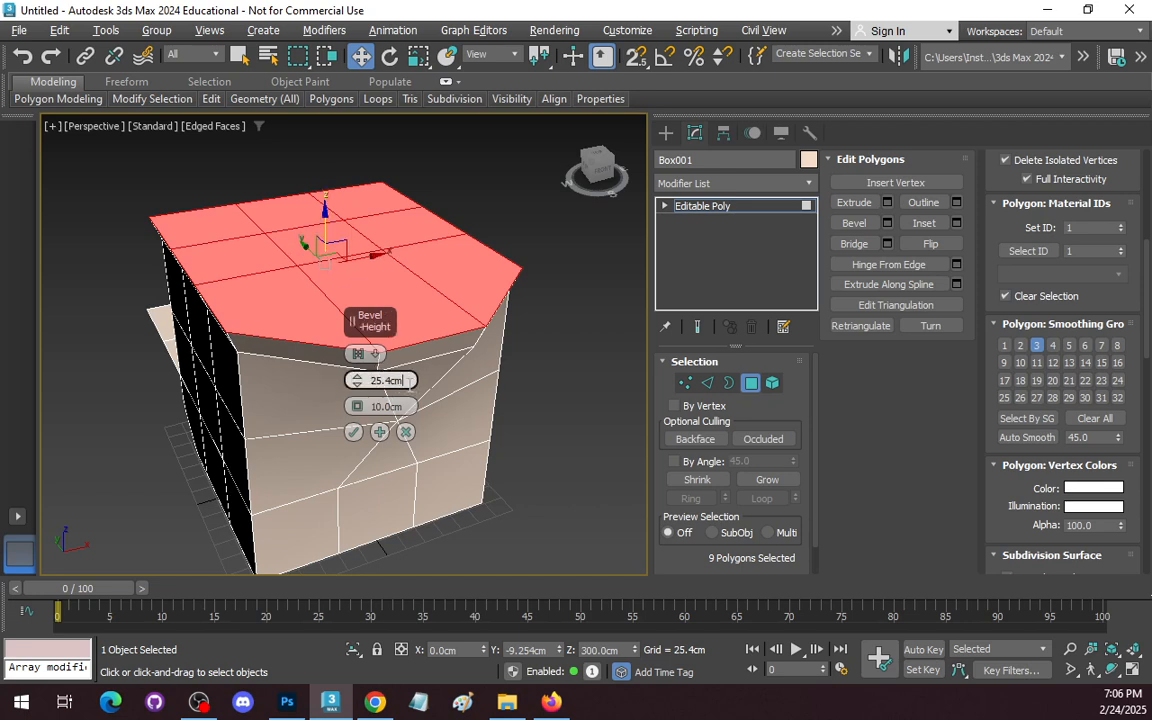
{"action": "type", "text": "-20"}
{"action": "key", "text": "Return"}
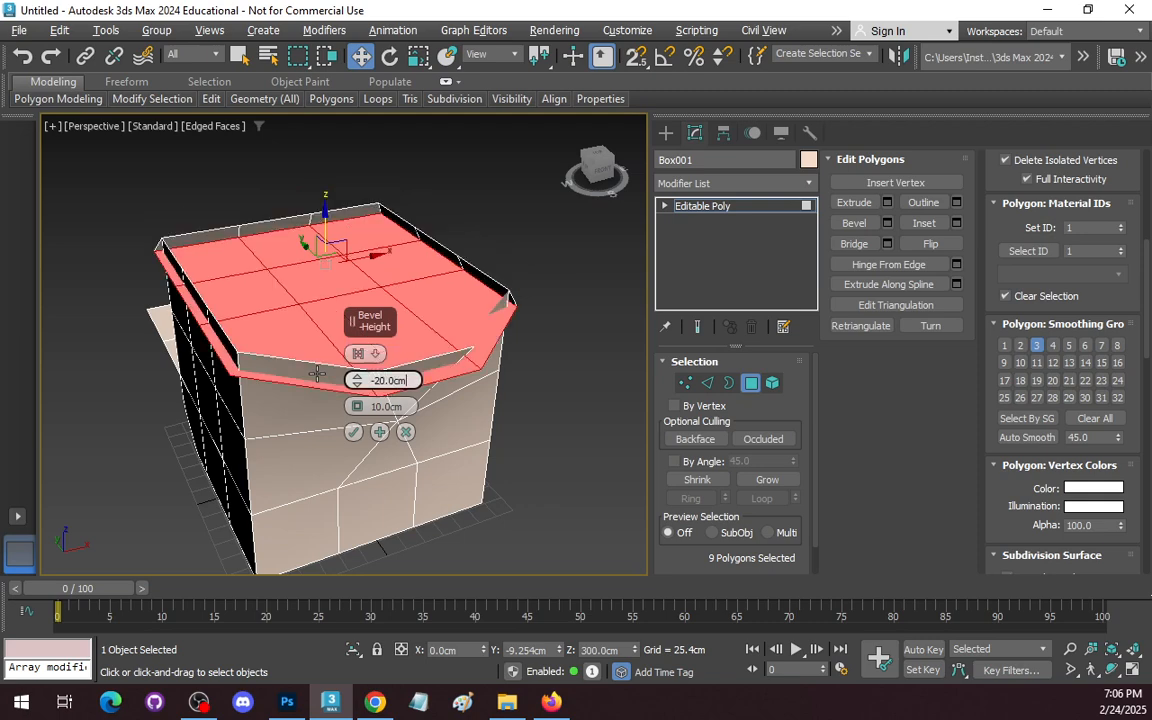
- Set the bevel height to 25 cm and the outline to -10 cm, clear the polygon selection and close the bevel settings
{"action": "left_click", "coordinate": [400, 380]}
{"action": "type", "text": "25"}
{"action": "key", "text": "Return"}
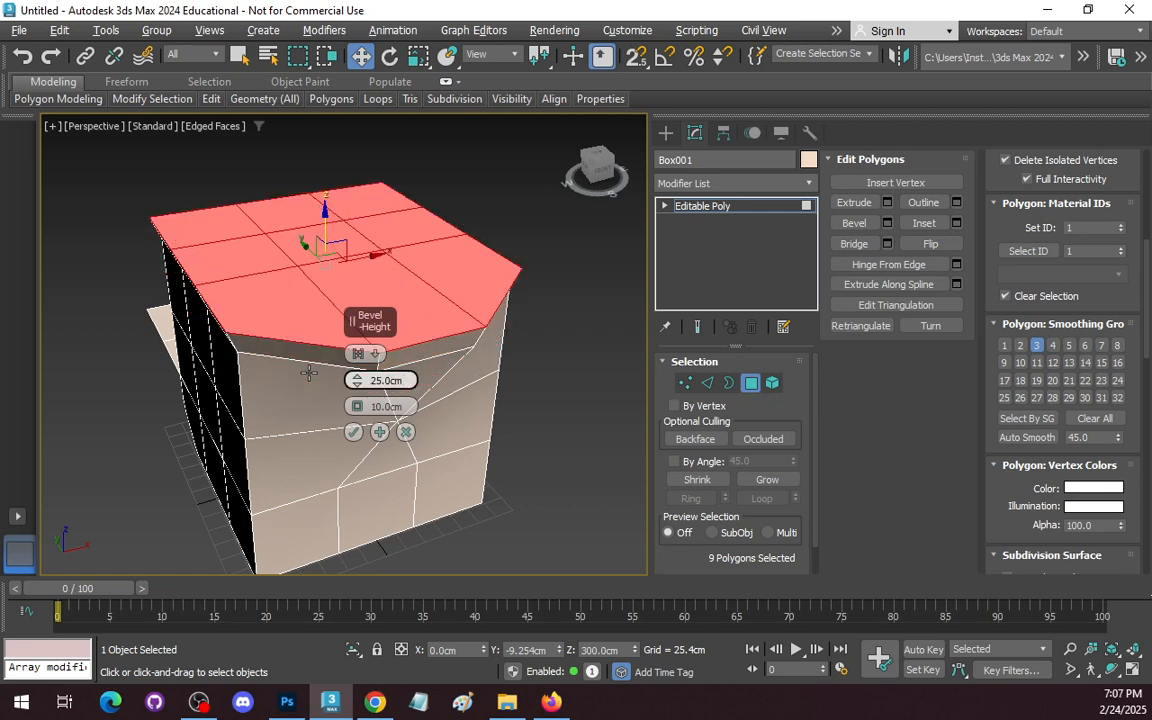
{"action": "key", "text": "Tab"}
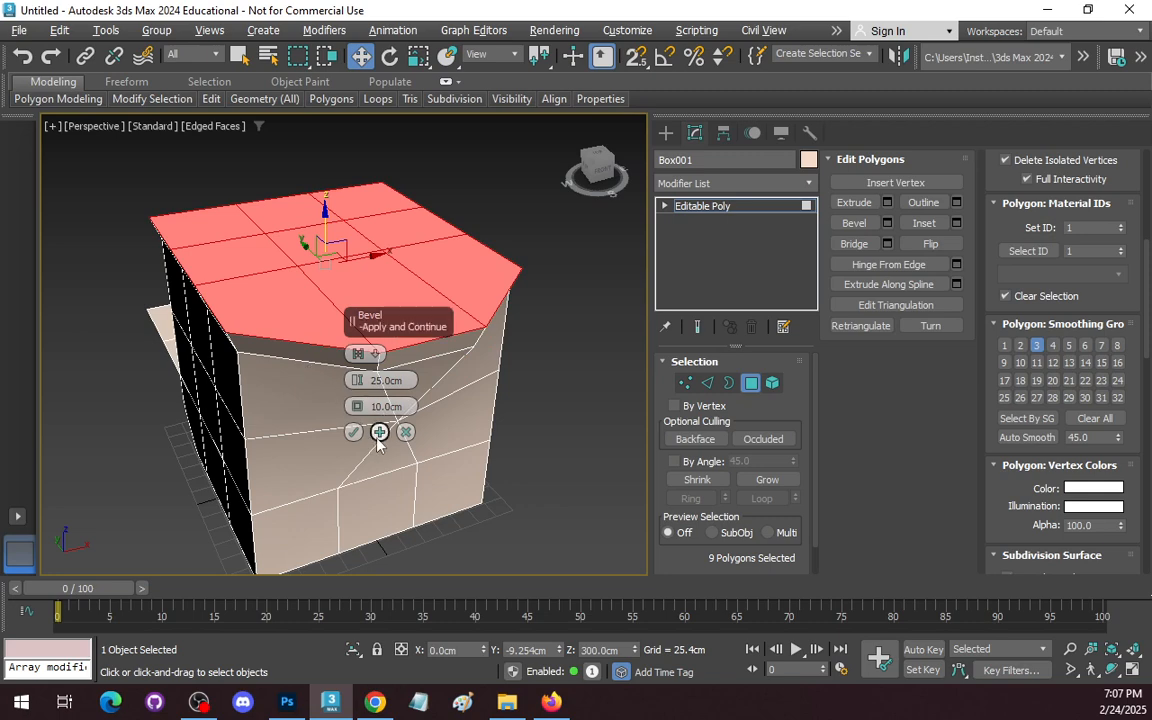
{"action": "left_click_drag", "start_coordinate": [403, 408], "coordinate": [248, 405]}
{"action": "type", "text": "-10"}
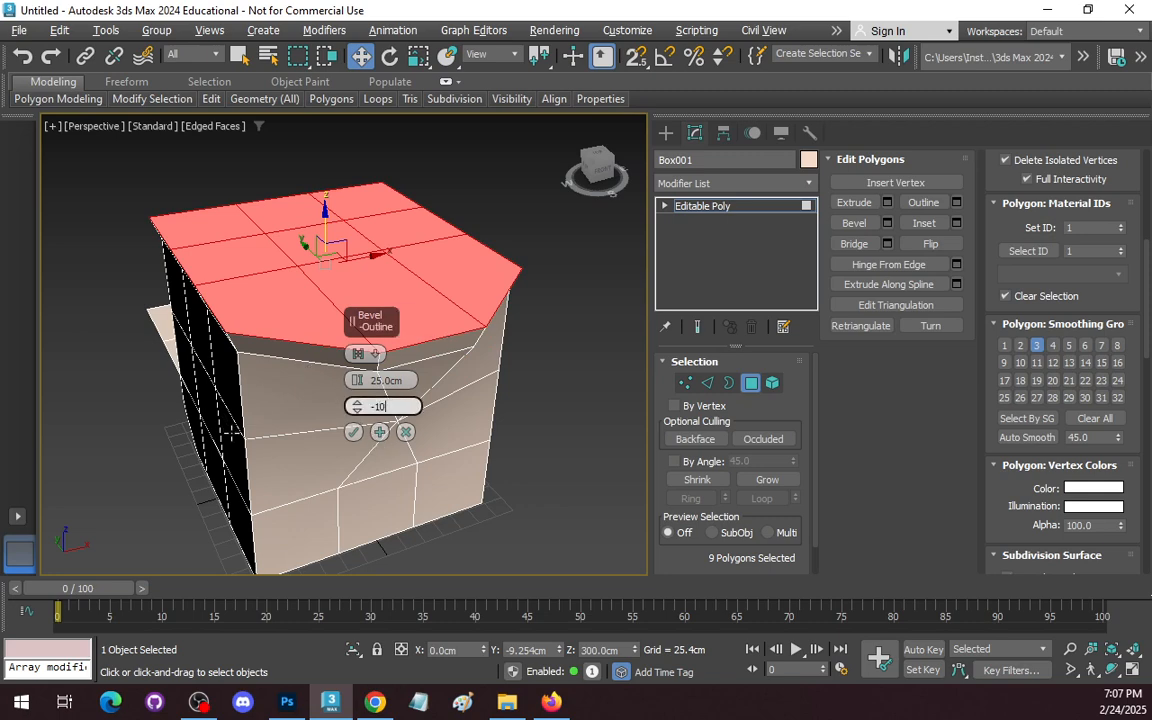
{"action": "key", "text": "Return"}
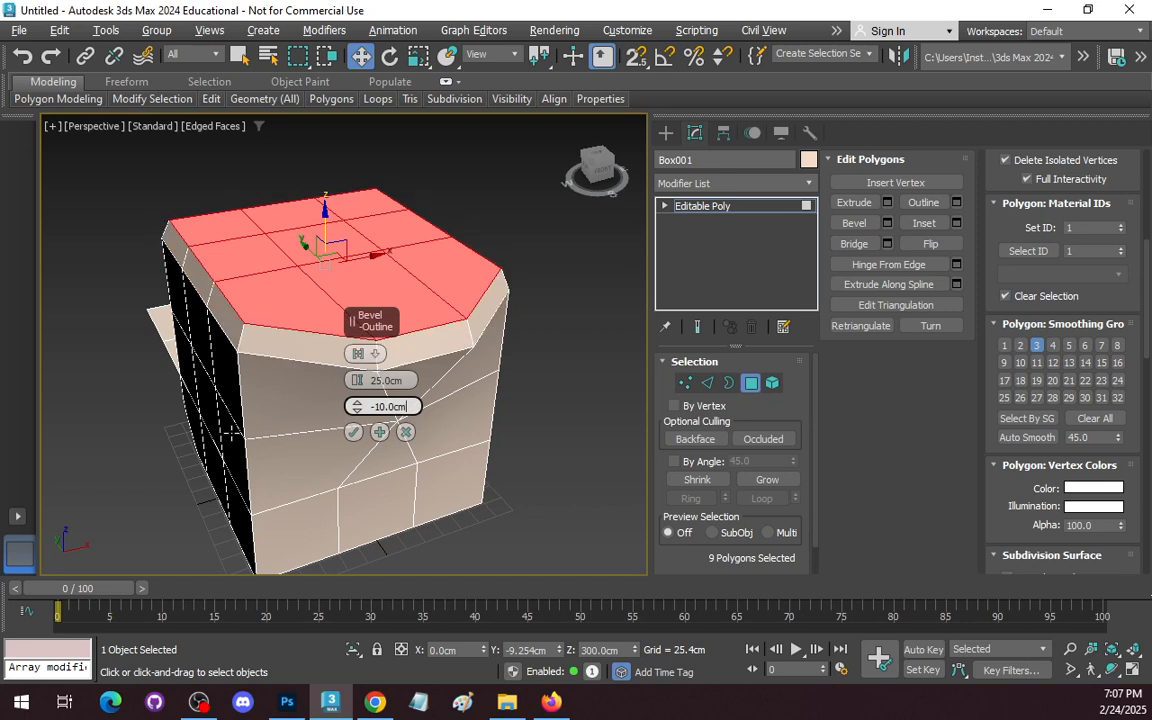
{"action": "left_click", "coordinate": [585, 515]}
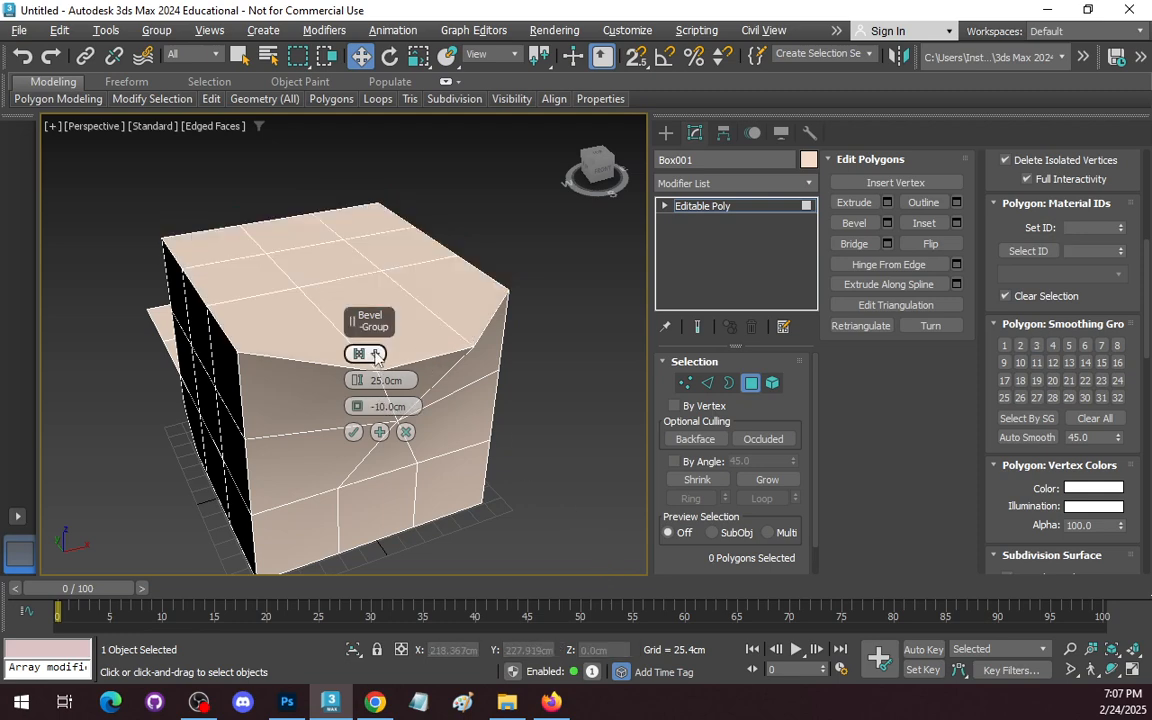
{"action": "left_click", "coordinate": [353, 432]}
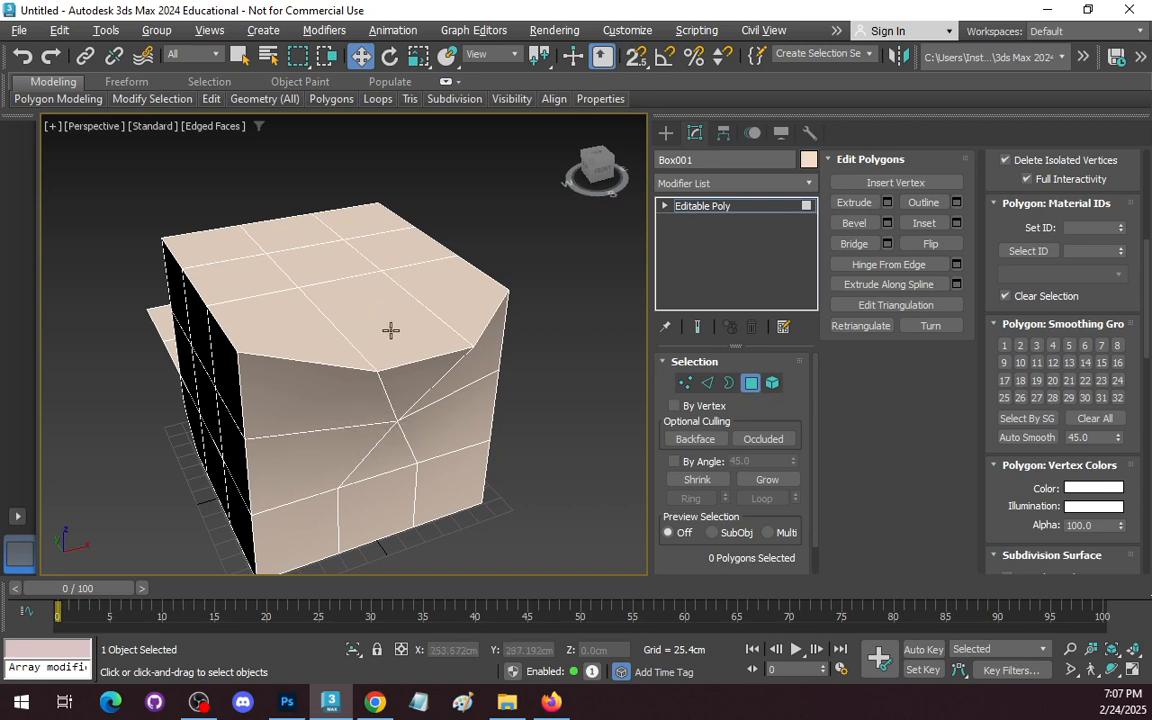
- Reselect the nine top polygons and bevel them as a group with a 25 cm height and a -10 cm outline
{"action": "left_click", "coordinate": [470, 320]}
{"action": "left_click", "coordinate": [412, 335], "text": "ctrl"}
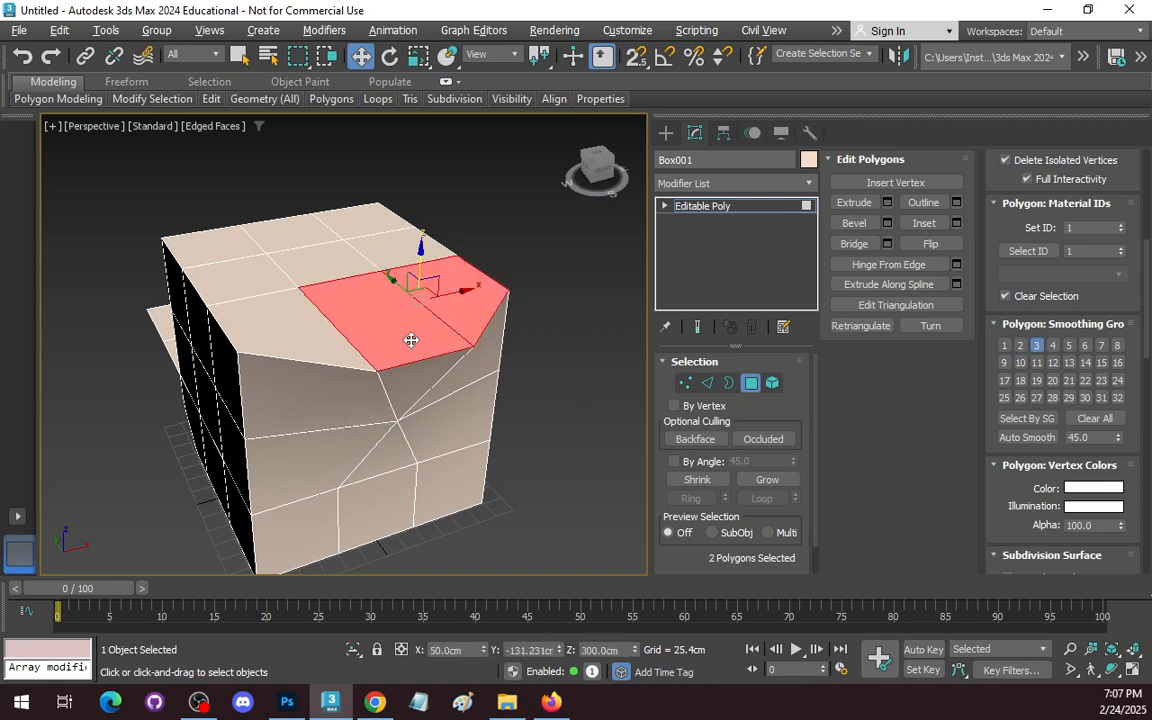
{"action": "left_click", "coordinate": [298, 334], "text": "ctrl"}
{"action": "left_click", "coordinate": [266, 278], "text": "ctrl"}
{"action": "key", "text": "ctrl+z"}
{"action": "key", "text": "ctrl+z"}
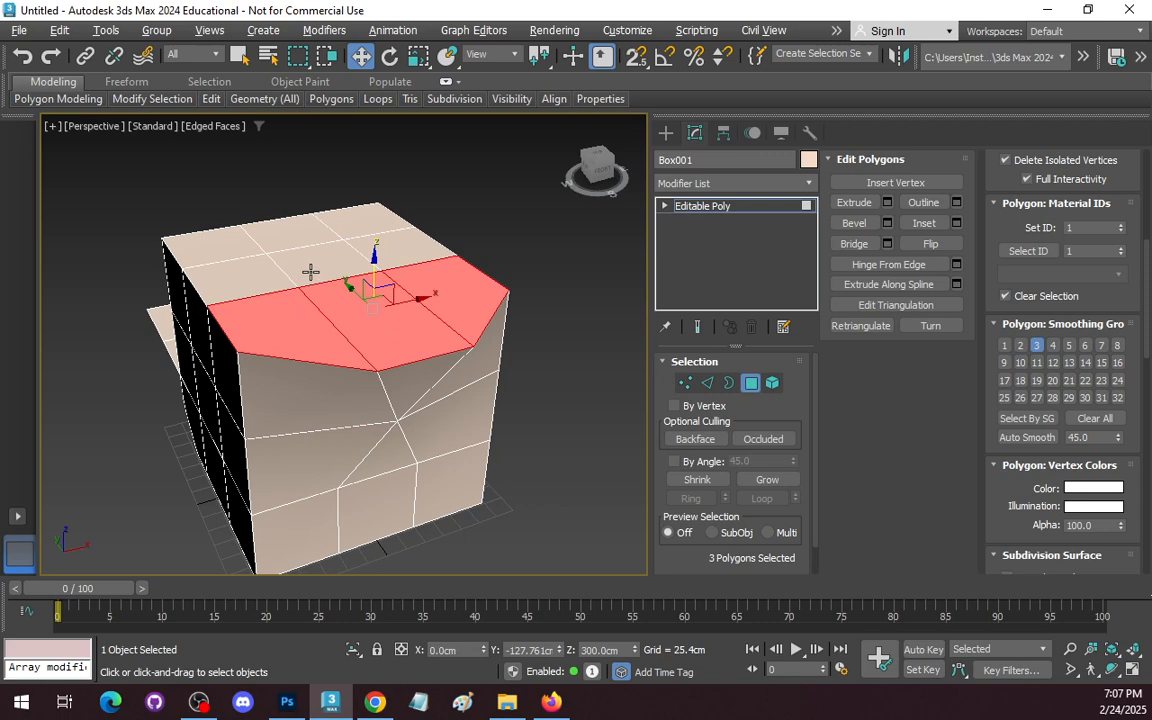
{"action": "left_click", "coordinate": [324, 268], "text": "ctrl"}
{"action": "left_click", "coordinate": [387, 245], "text": "ctrl"}
{"action": "left_click", "coordinate": [371, 226], "text": "ctrl"}
{"action": "left_click", "coordinate": [301, 226], "text": "ctrl"}
{"action": "left_click", "coordinate": [241, 241], "text": "ctrl"}
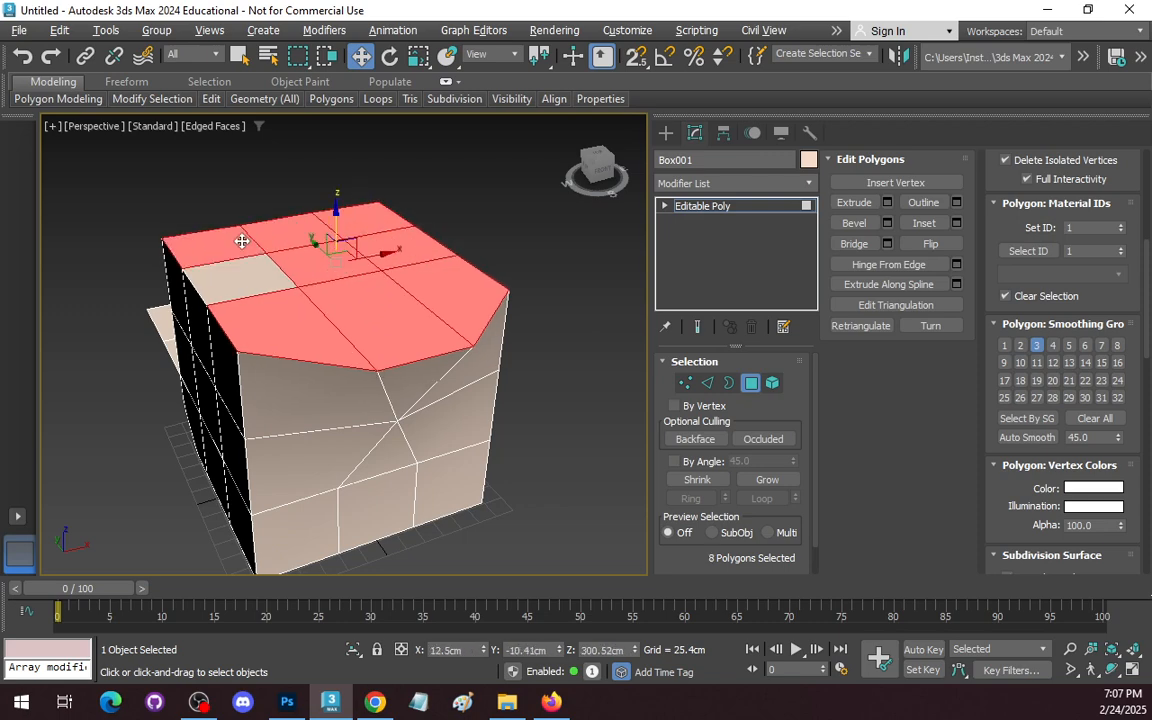
{"action": "left_click", "coordinate": [243, 271], "text": "ctrl"}
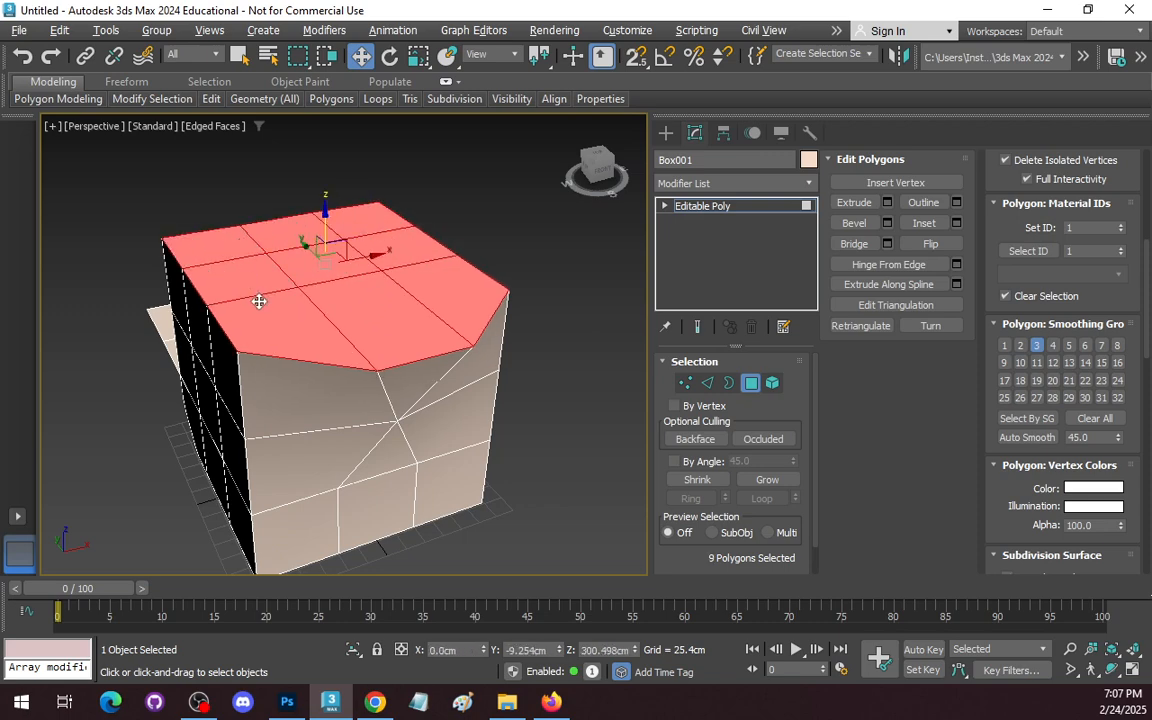
{"action": "left_click", "coordinate": [886, 223]}
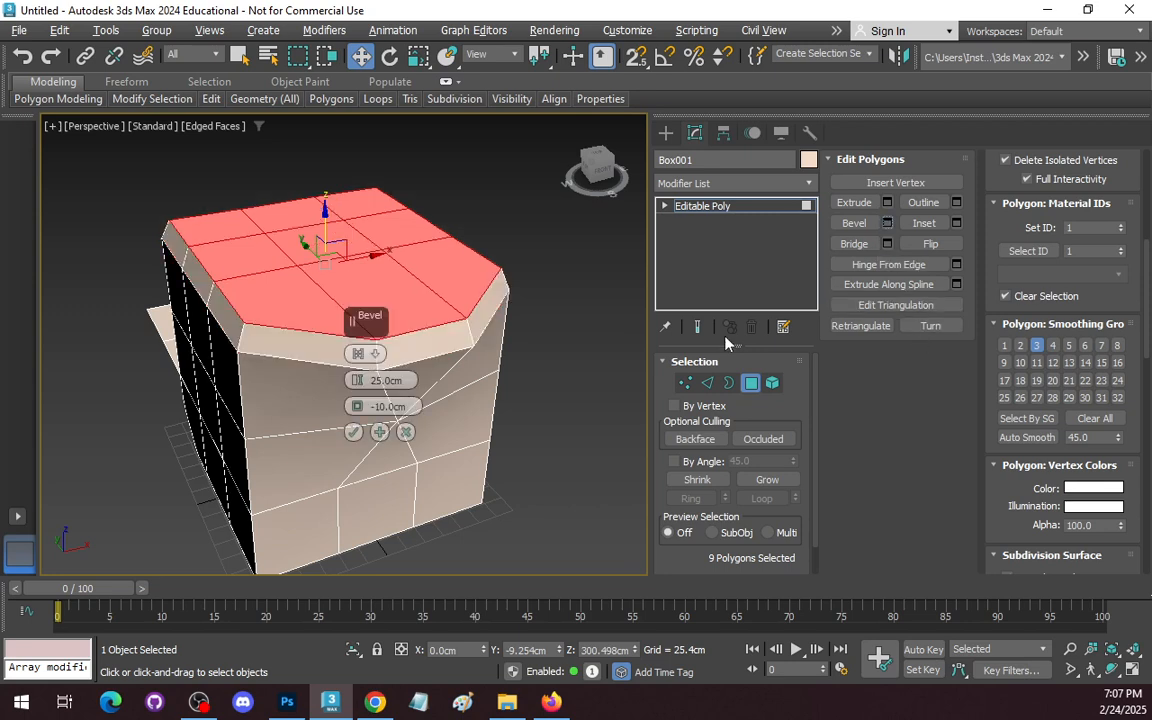
{"action": "left_click", "coordinate": [354, 431]}
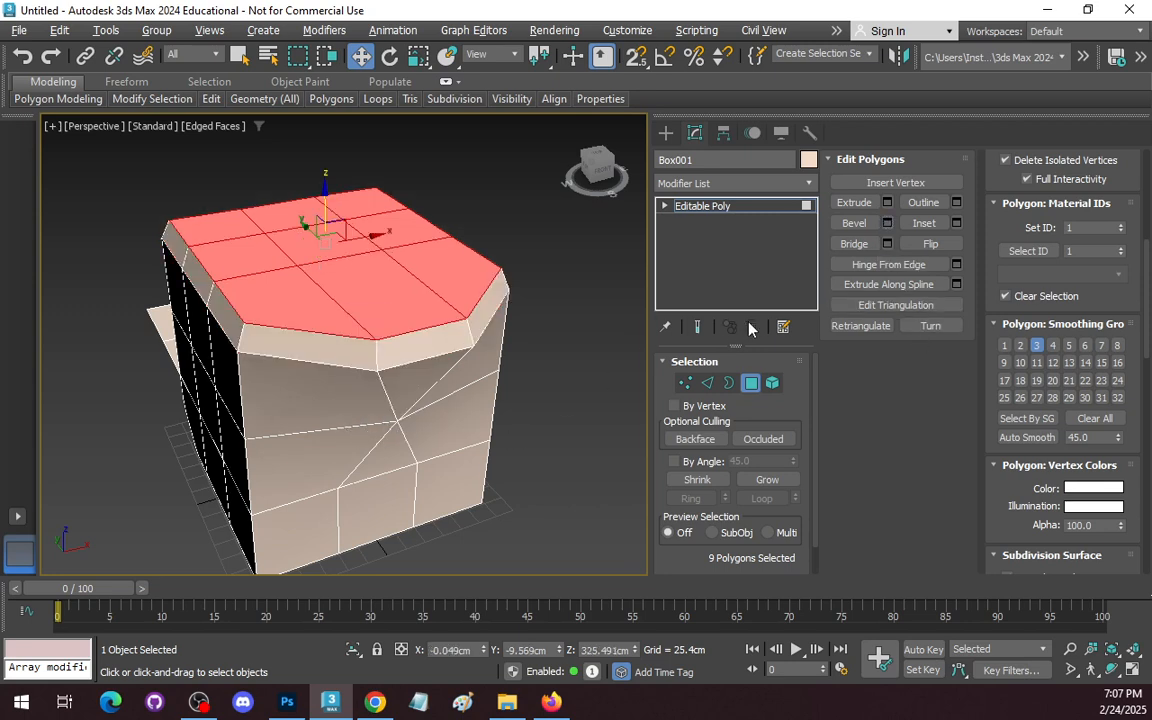
- Bevel the nine top polygons again, By Polygon, with a -20 cm outline and a 20 cm height, and clear the selection
{"action": "left_click", "coordinate": [886, 223]}
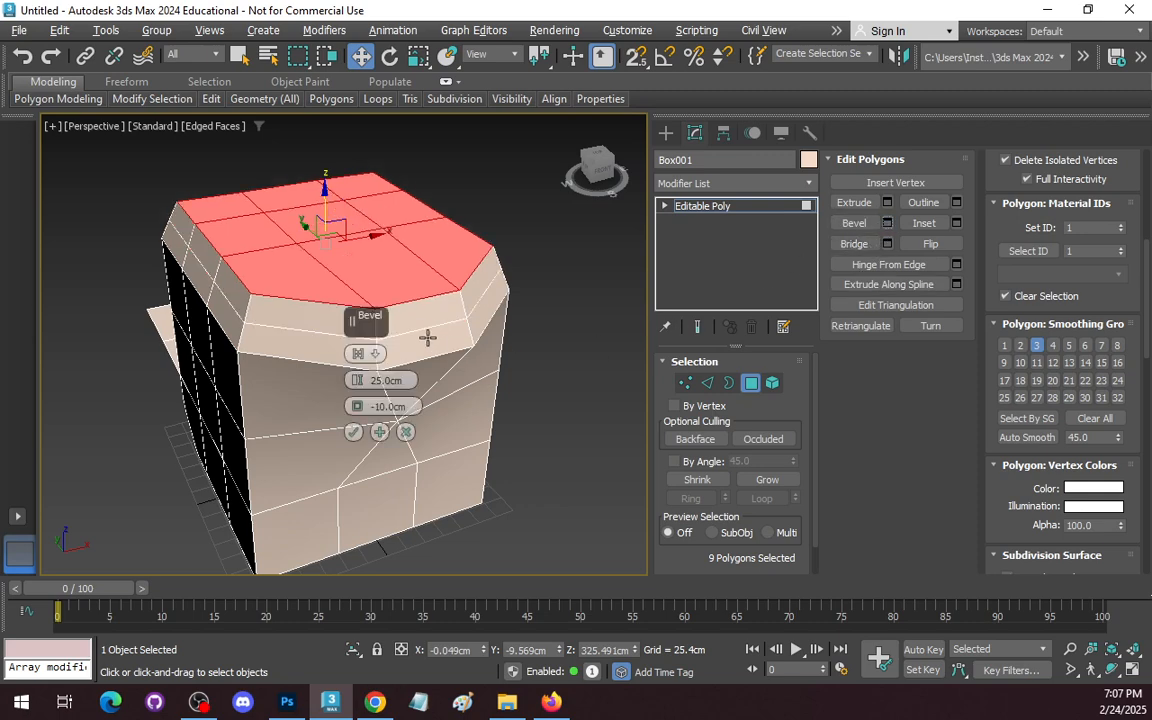
{"action": "left_click", "coordinate": [376, 355]}
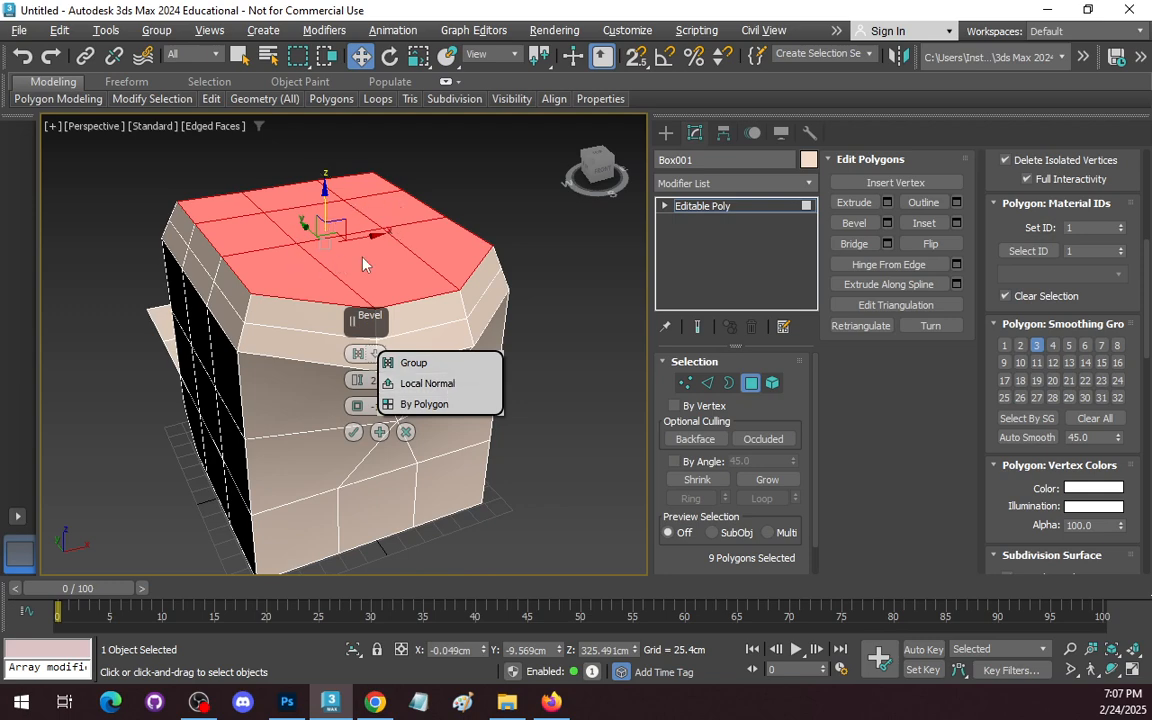
{"action": "left_click", "coordinate": [430, 404]}
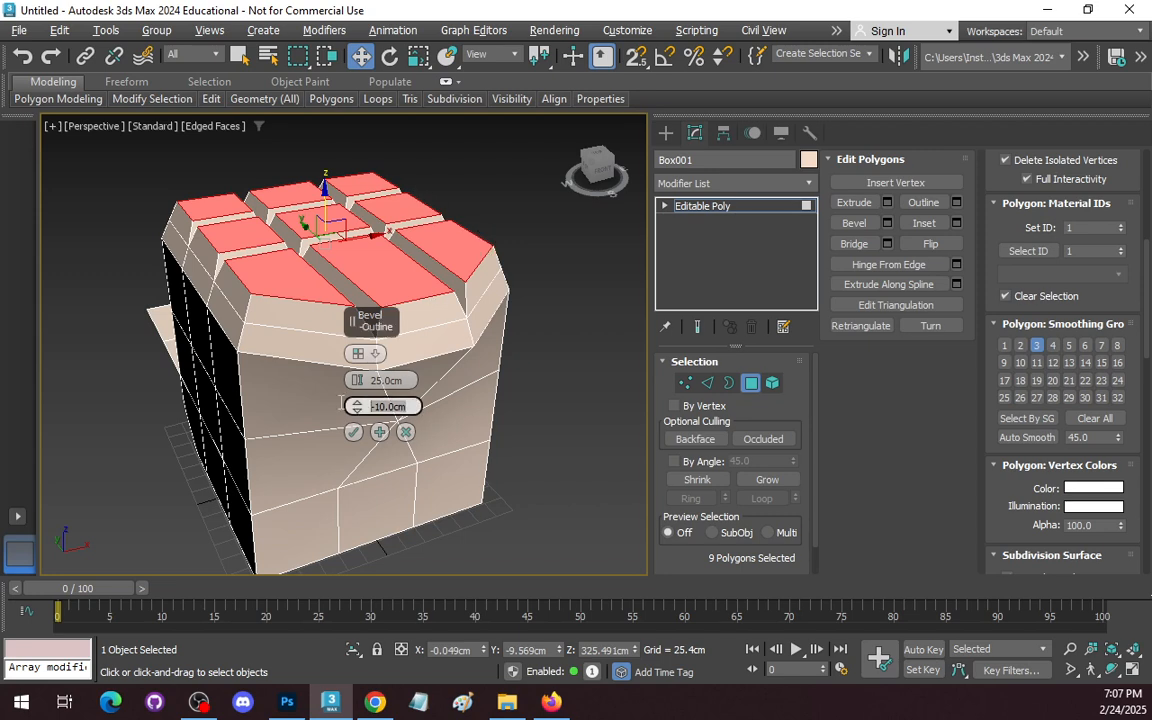
{"action": "type", "text": "-20"}
{"action": "key", "text": "Return"}
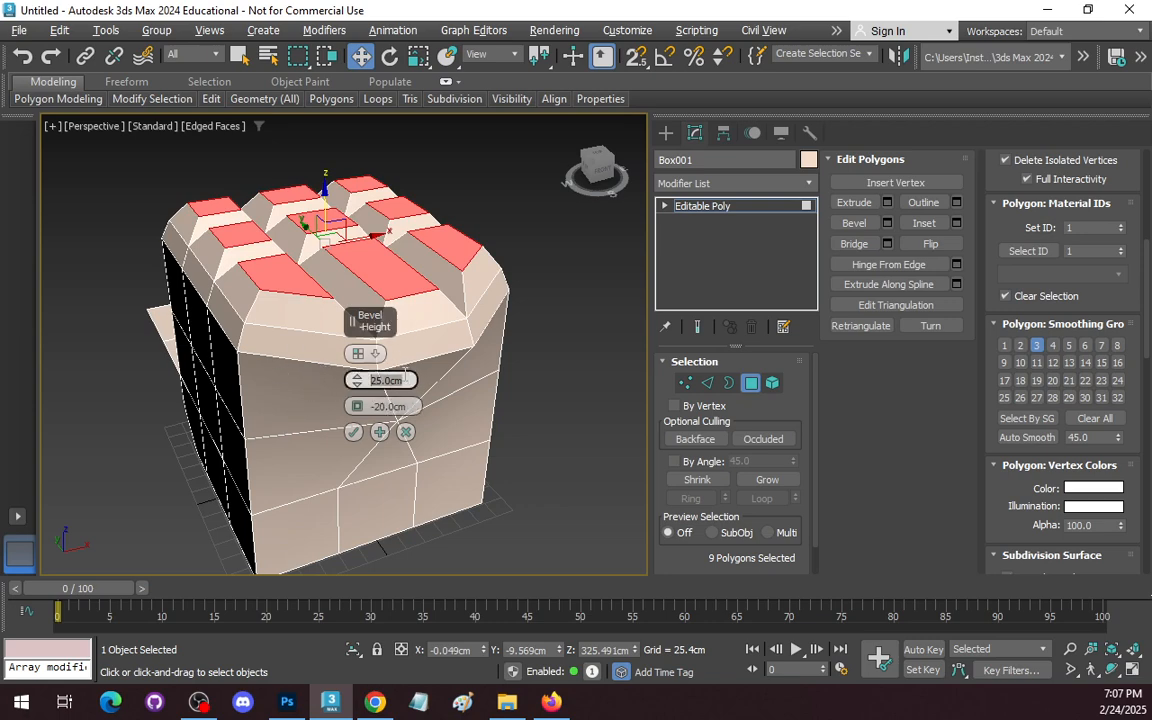
{"action": "type", "text": "20"}
{"action": "key", "text": "Return"}
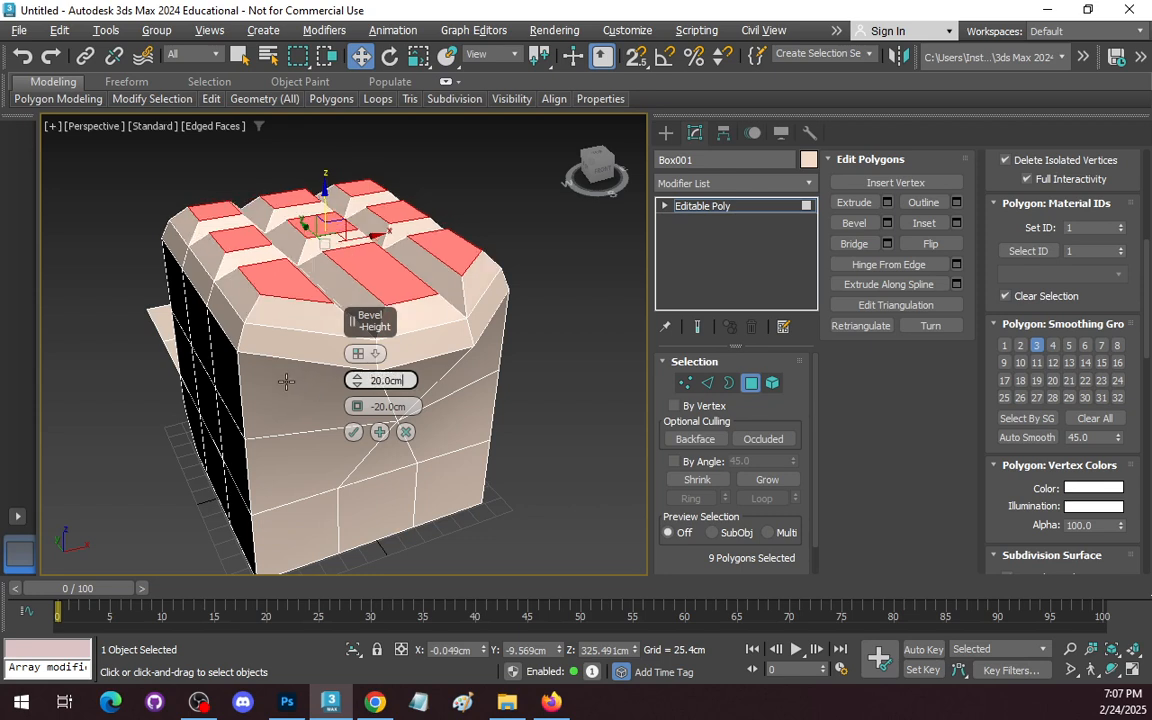
{"action": "left_click", "coordinate": [353, 431]}
{"action": "left_click", "coordinate": [532, 398]}
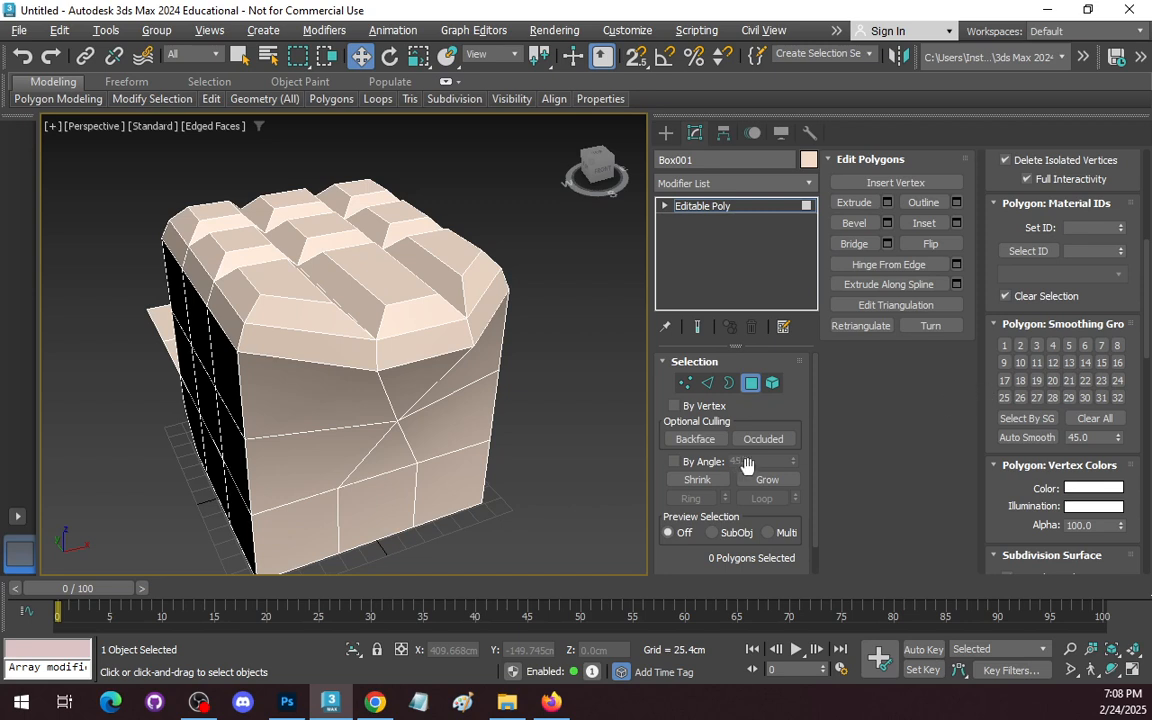
- Examine the editing tools offered at the Edge, Element, Polygon and Border levels of the Editable Poly
{"action": "scroll", "coordinate": [800, 440], "scroll_direction": "down", "scroll_amount": 1}
{"action": "scroll", "coordinate": [808, 450], "scroll_direction": "up", "scroll_amount": 1}
{"action": "left_click", "coordinate": [708, 385]}
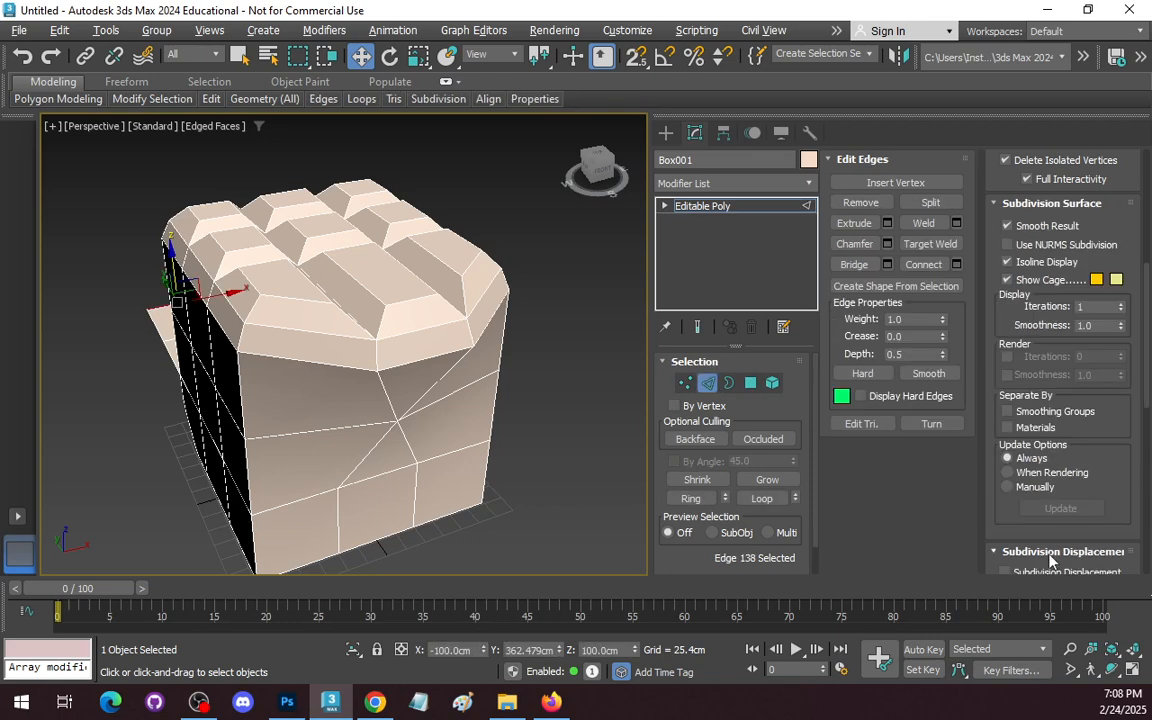
{"action": "left_click", "coordinate": [1111, 670]}
{"action": "left_click_drag", "start_coordinate": [303, 404], "coordinate": [393, 326]}
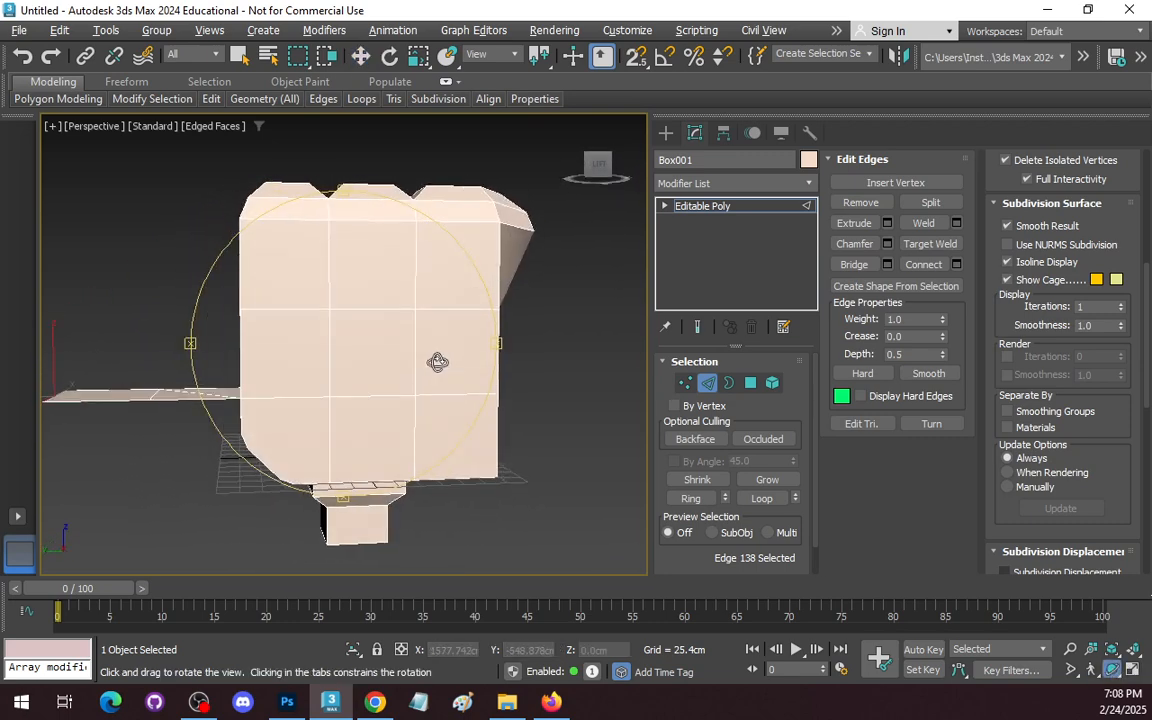
{"action": "left_click", "coordinate": [772, 383]}
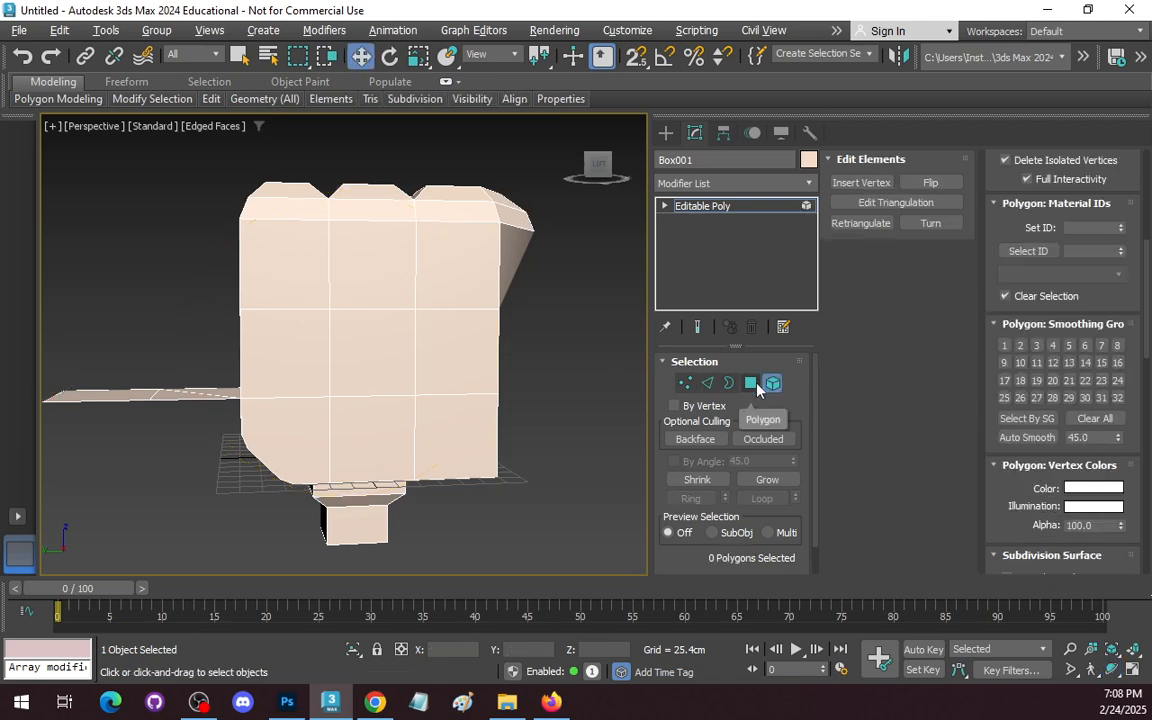
{"action": "left_click", "coordinate": [751, 386]}
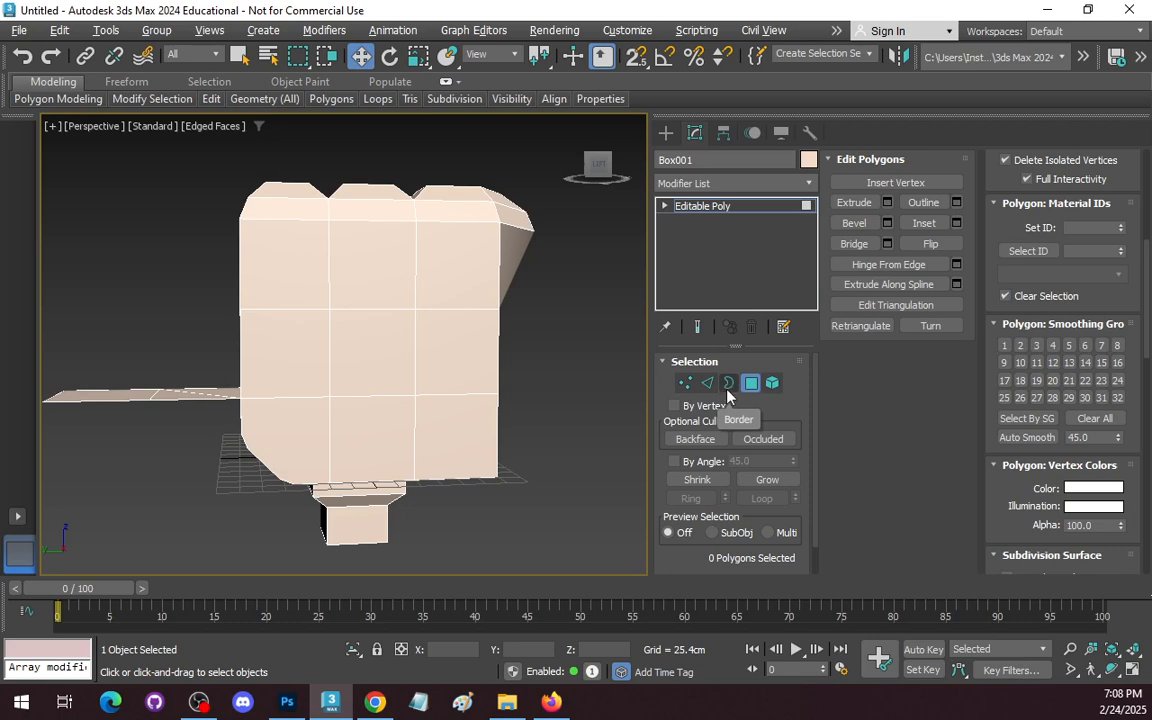
{"action": "left_click", "coordinate": [728, 386]}
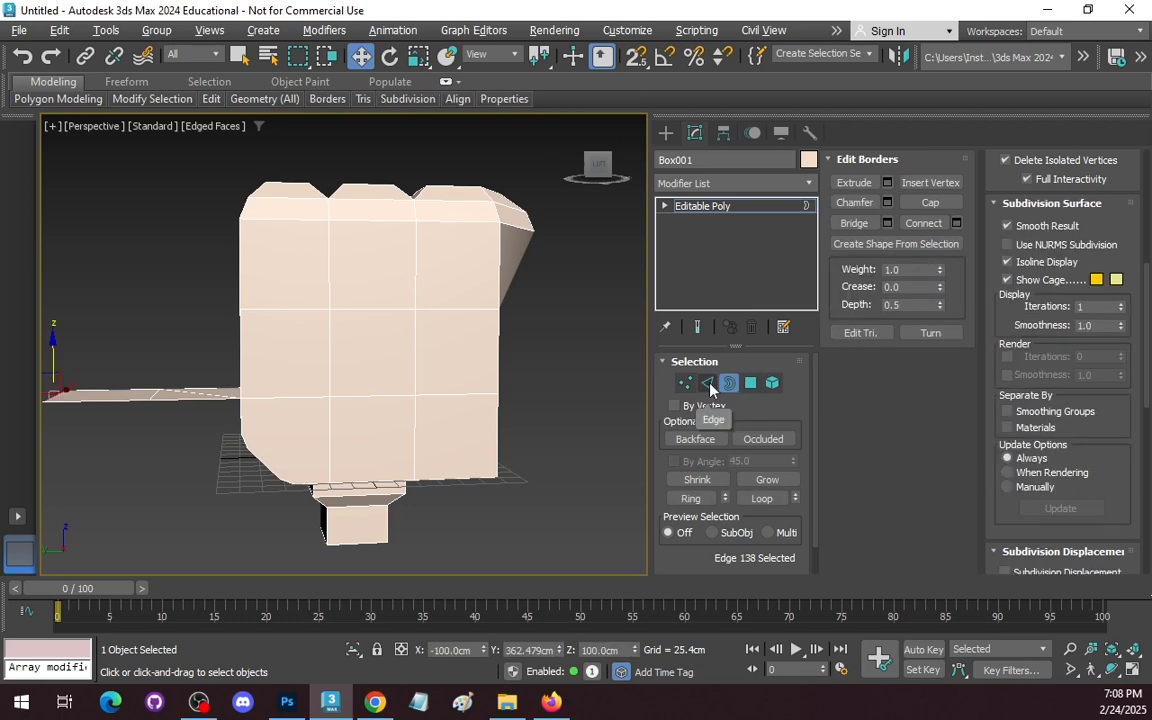
- Compare the Editable Poly tools offered at the Edge and Border levels, and return to Polygon level
{"action": "left_click", "coordinate": [708, 385]}
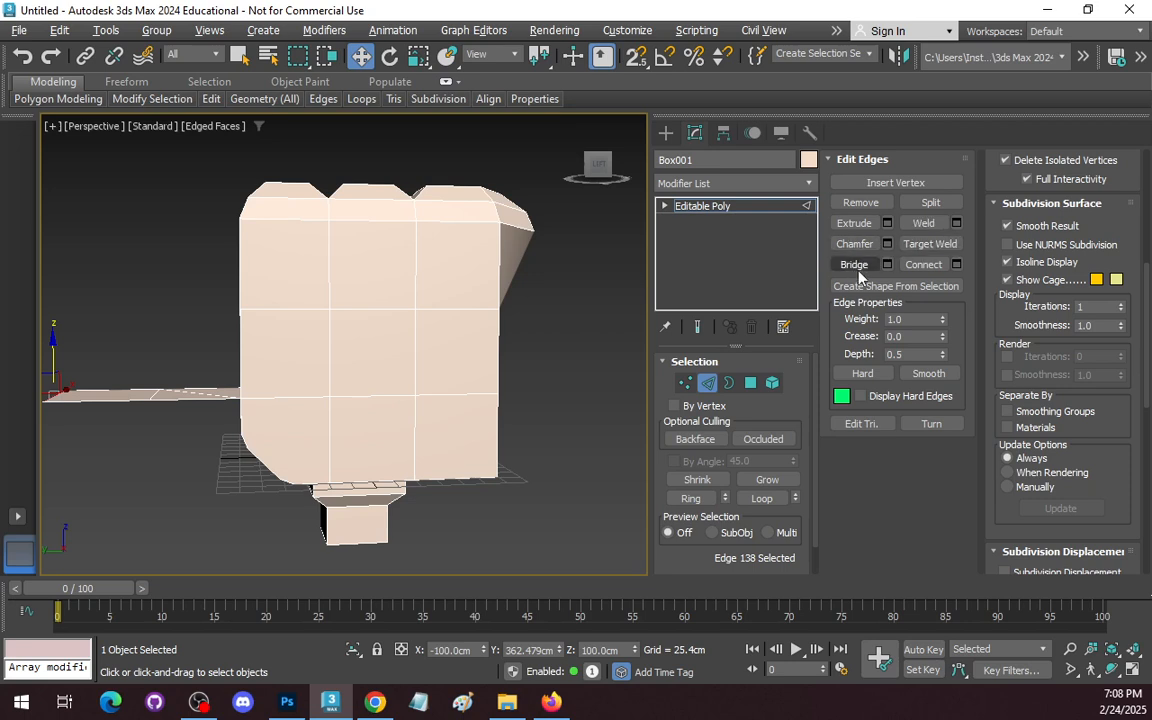
{"action": "left_click", "coordinate": [727, 385]}
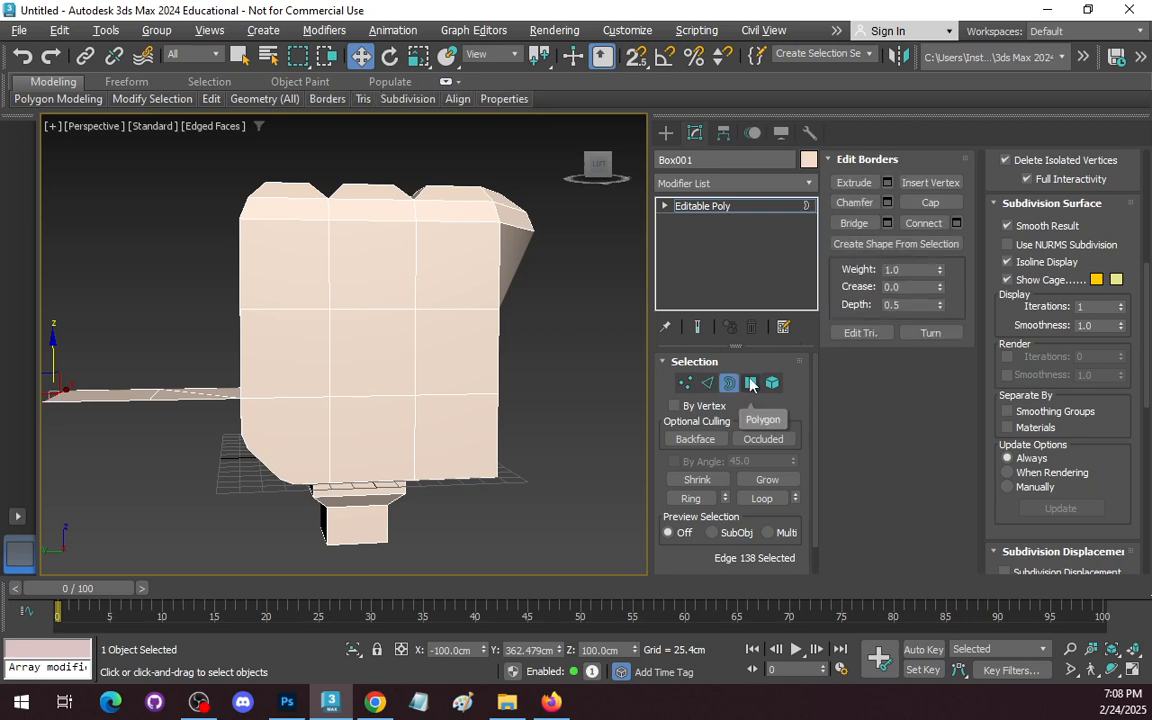
{"action": "left_click", "coordinate": [751, 383]}
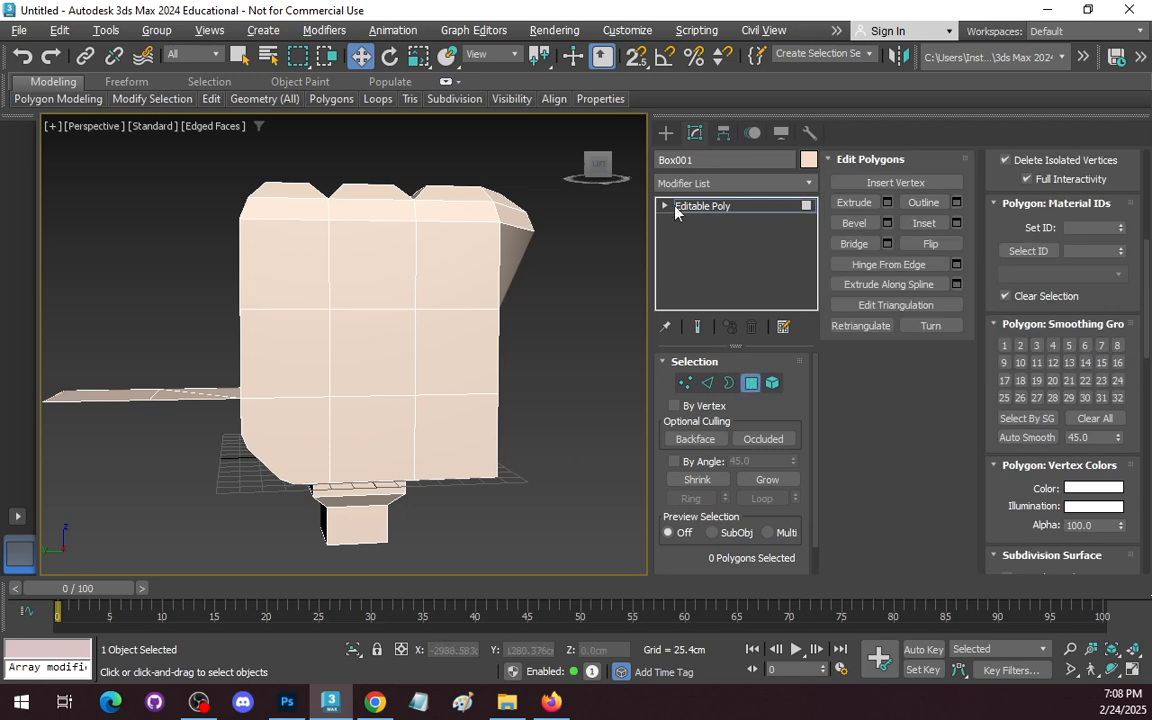
- Convert the box back to an Editable Mesh and turn on snapping to grid points
{"action": "right_click", "coordinate": [712, 206]}
{"action": "left_click", "coordinate": [805, 296]}
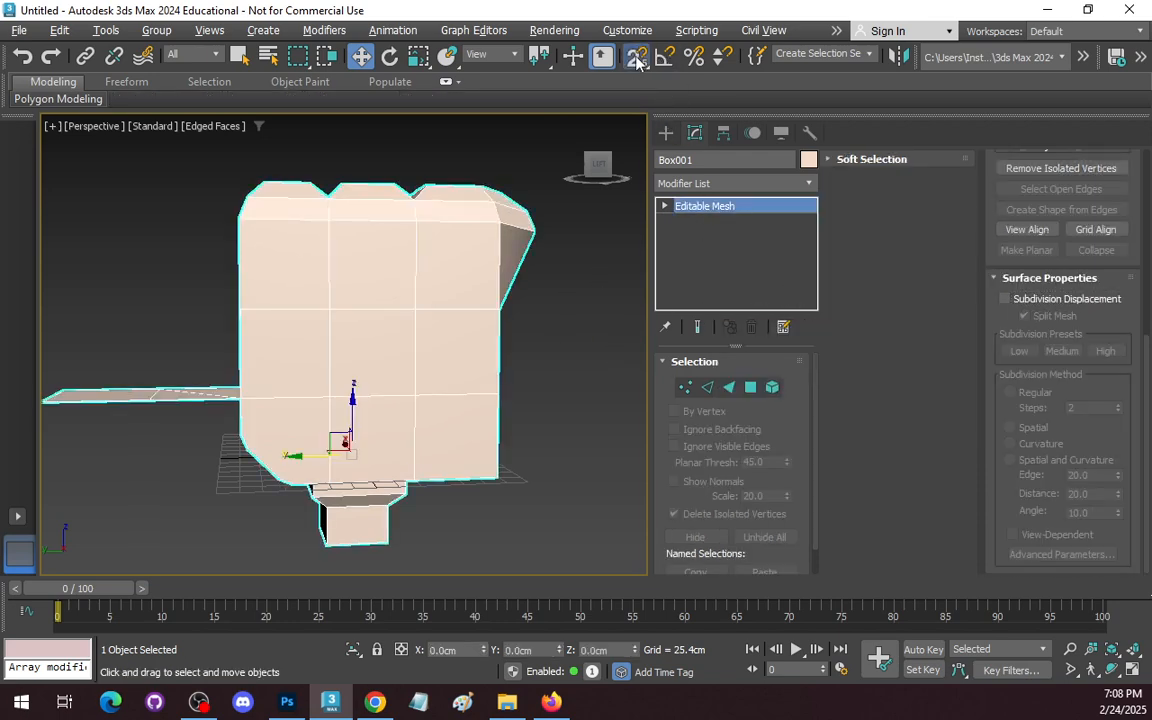
{"action": "left_click_drag", "start_coordinate": [636, 56], "coordinate": [636, 112]}
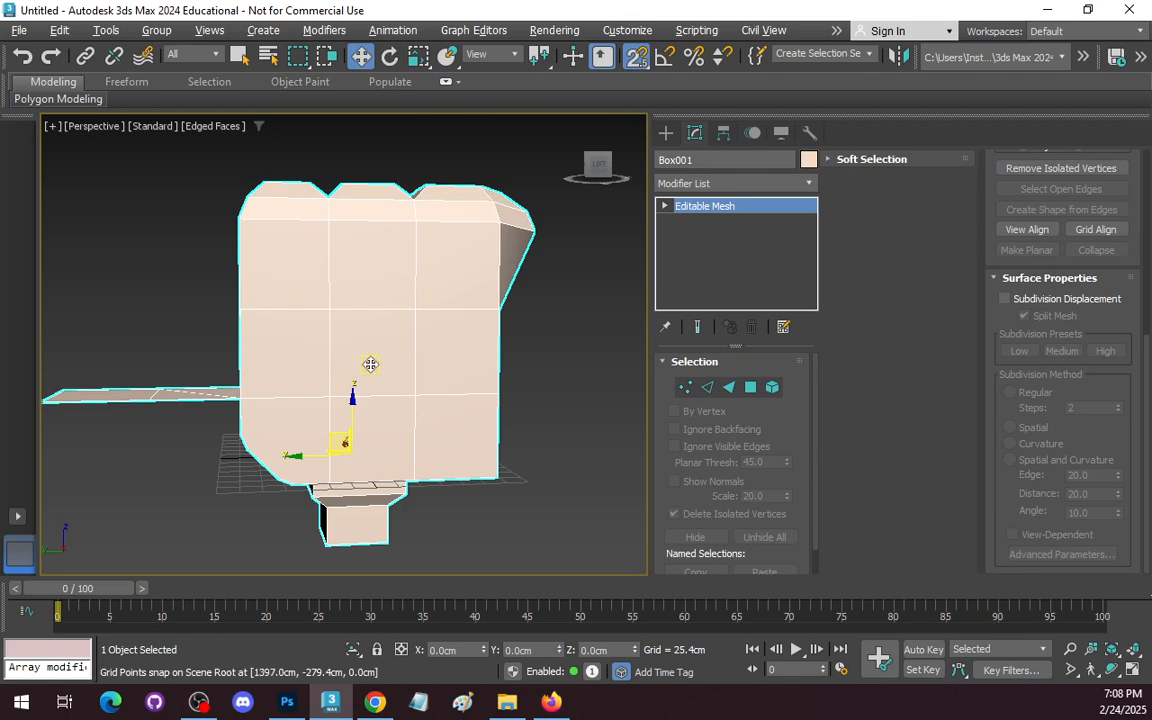
- Select the middle polygon on the box's side, switch to Face level and show the soft selection and geometry editing options
{"action": "left_click", "coordinate": [751, 387]}
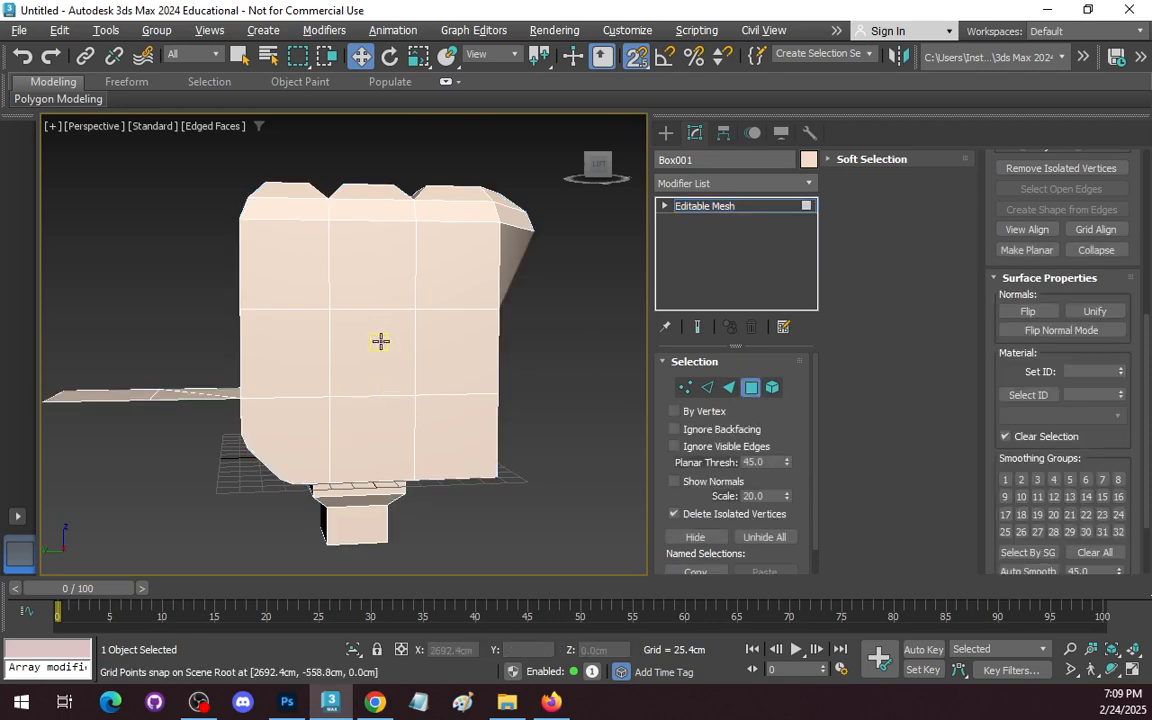
{"action": "left_click", "coordinate": [365, 340]}
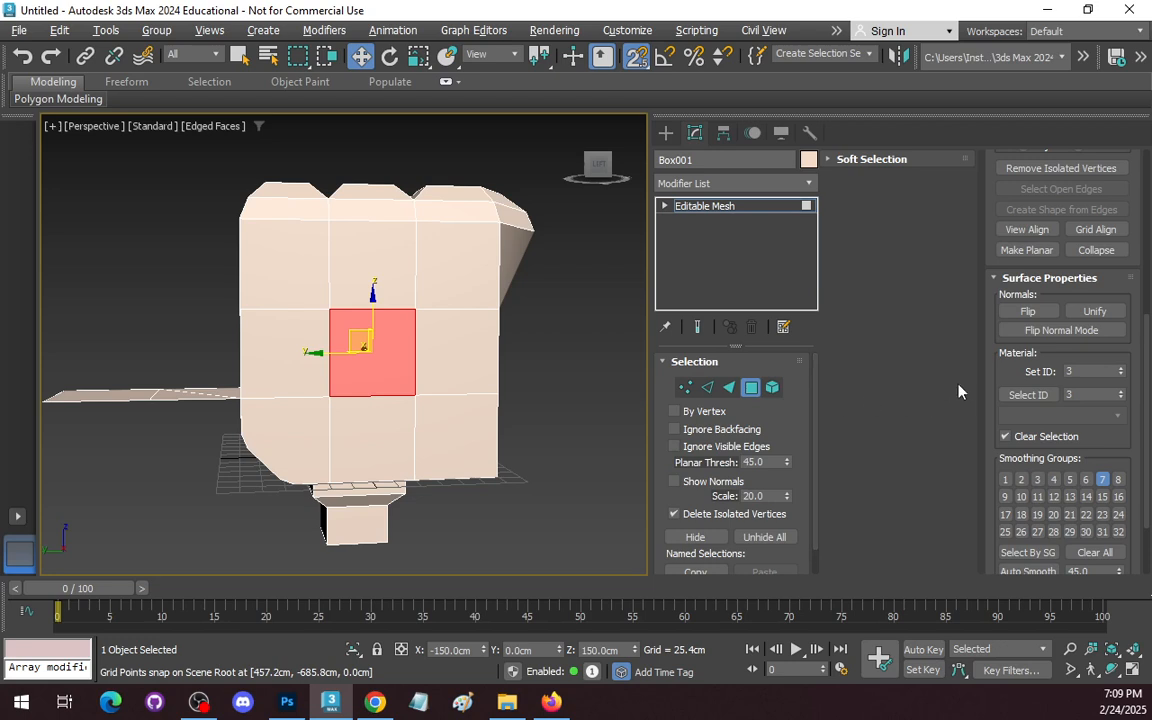
{"action": "scroll", "coordinate": [795, 444], "scroll_direction": "down", "scroll_amount": 1}
{"action": "scroll", "coordinate": [795, 444], "scroll_direction": "up", "scroll_amount": 1}
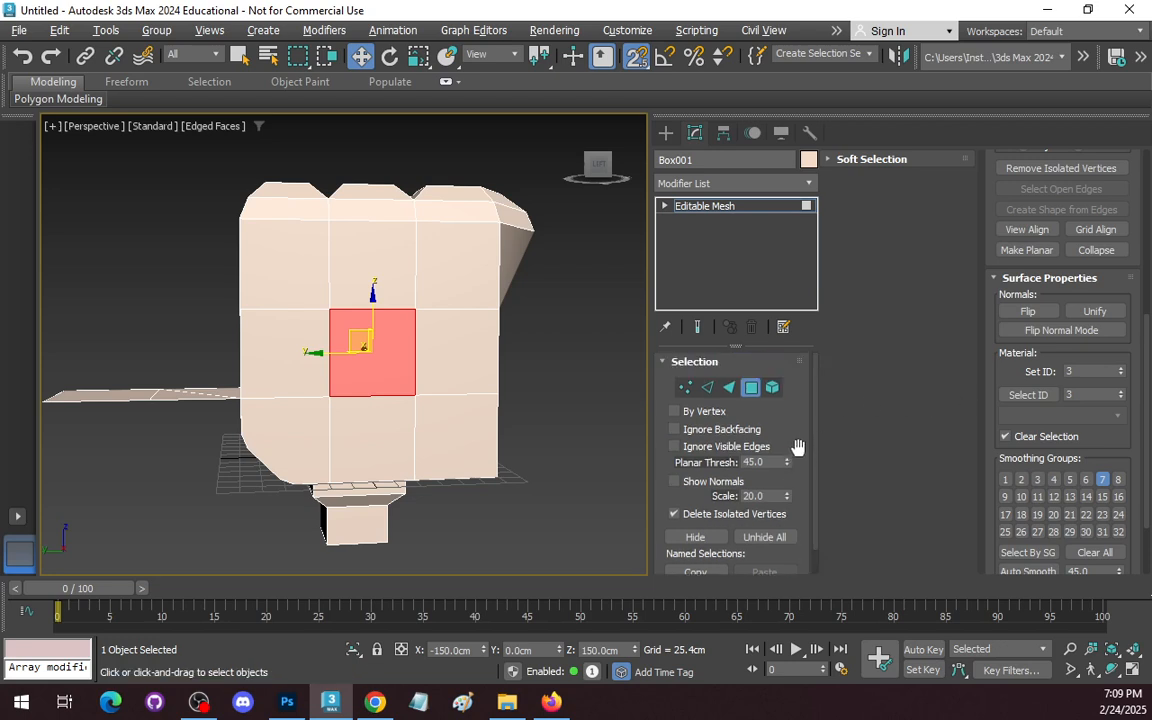
{"action": "left_click", "coordinate": [729, 387]}
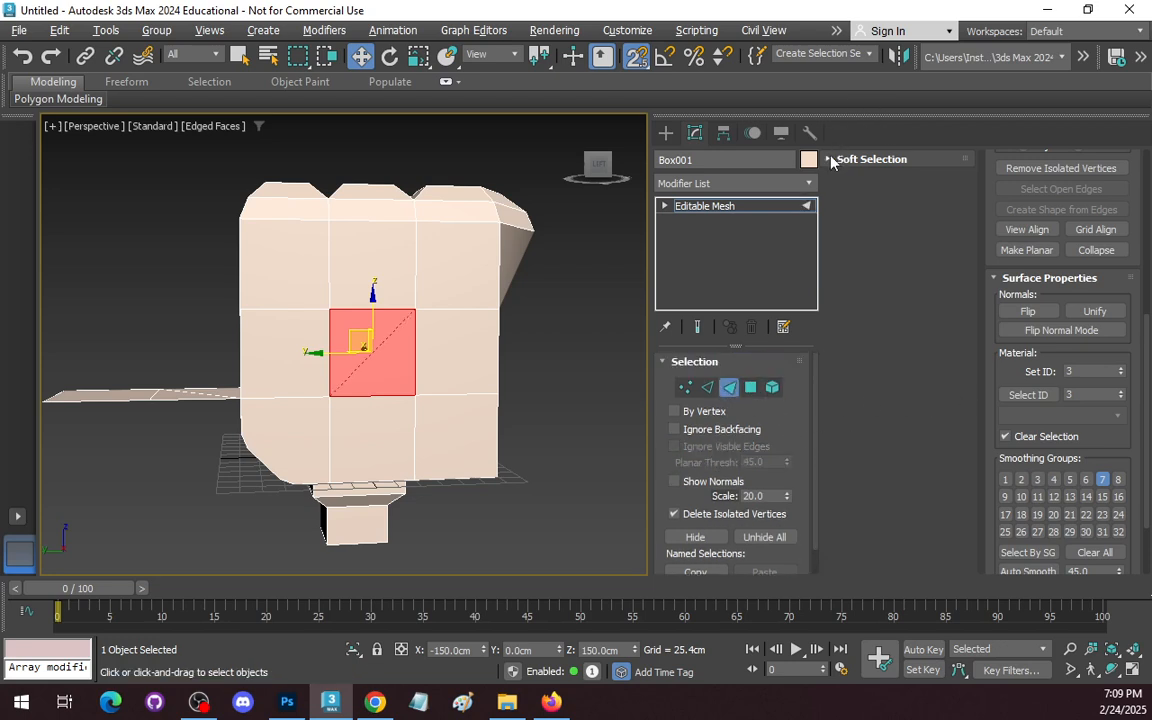
{"action": "left_click", "coordinate": [831, 160]}
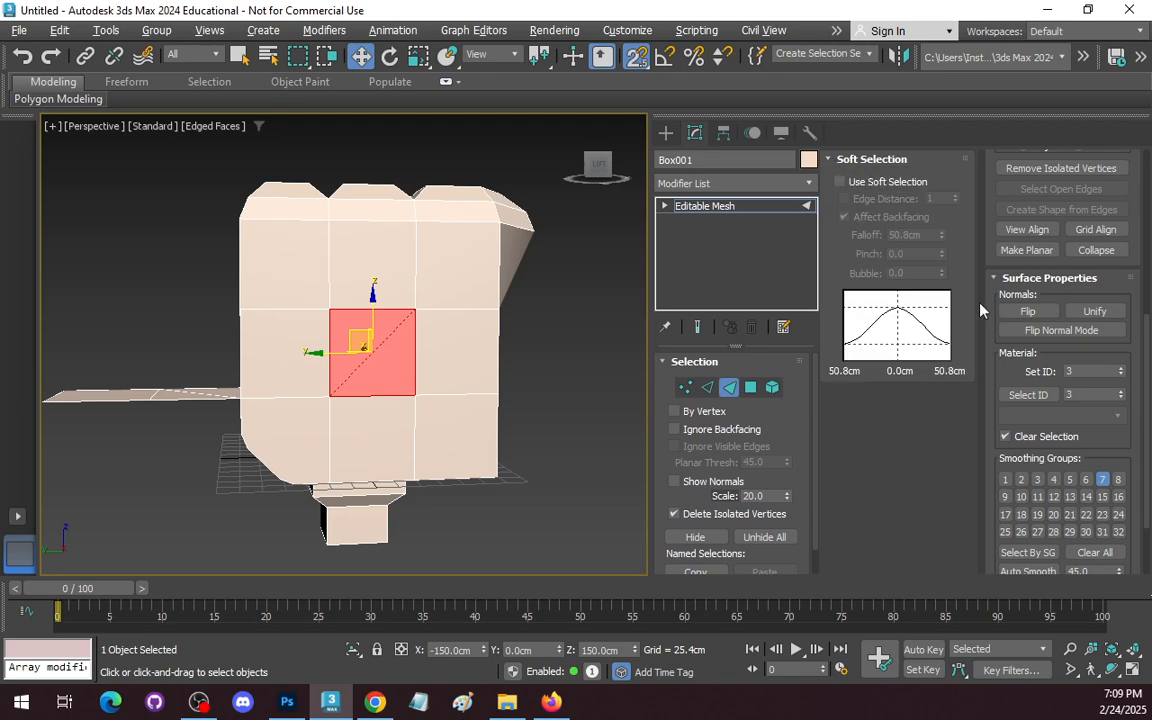
{"action": "scroll", "coordinate": [980, 300], "scroll_direction": "up", "scroll_amount": 5}
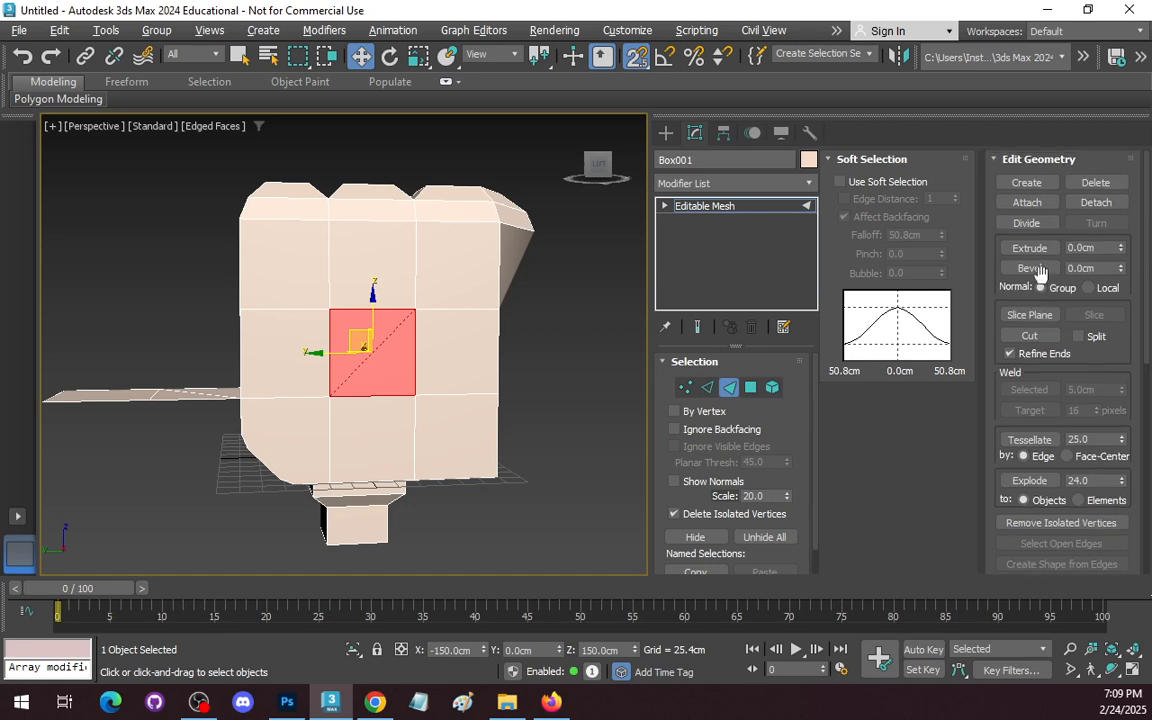
- Cut the selected square with one slightly slanted vertical line and one horizontal line crossing near its centre
{"action": "left_click", "coordinate": [1031, 337]}
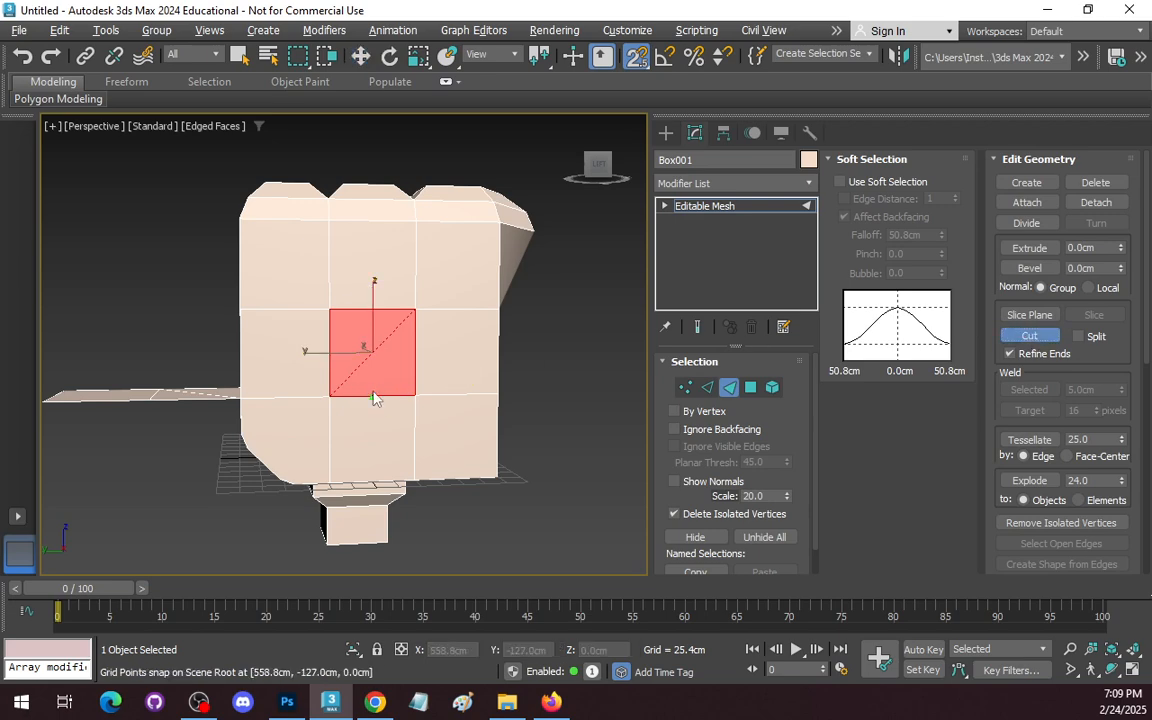
{"action": "left_click", "coordinate": [380, 310]}
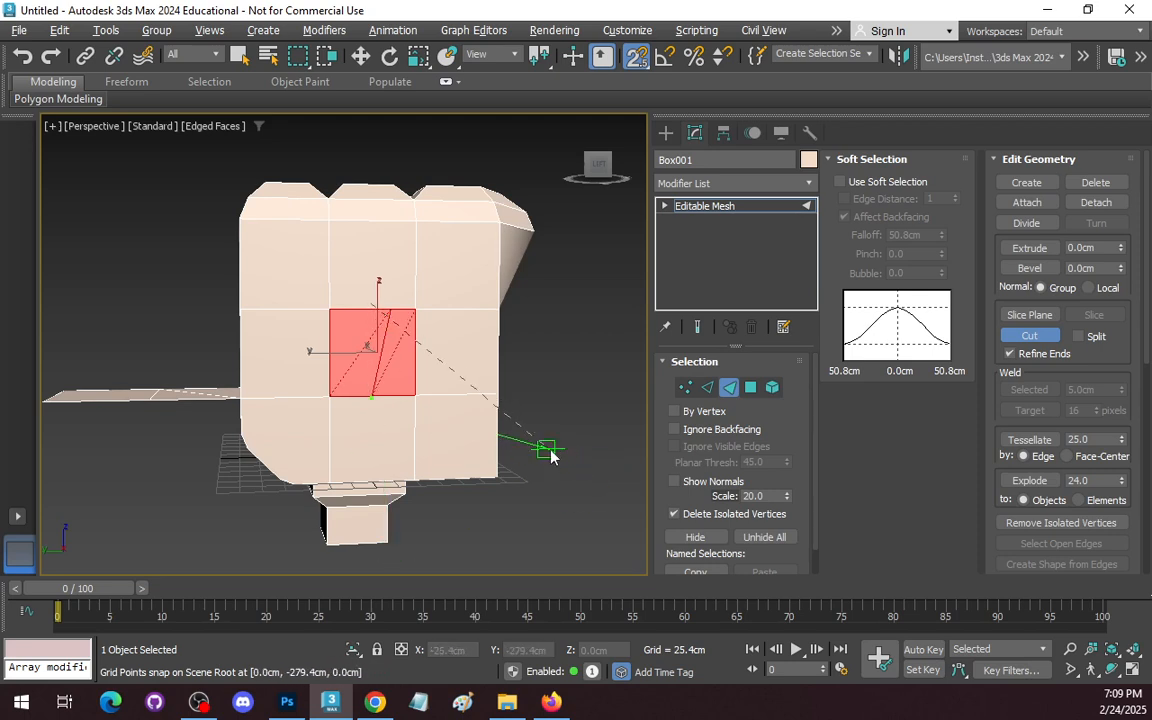
{"action": "right_click", "coordinate": [408, 361]}
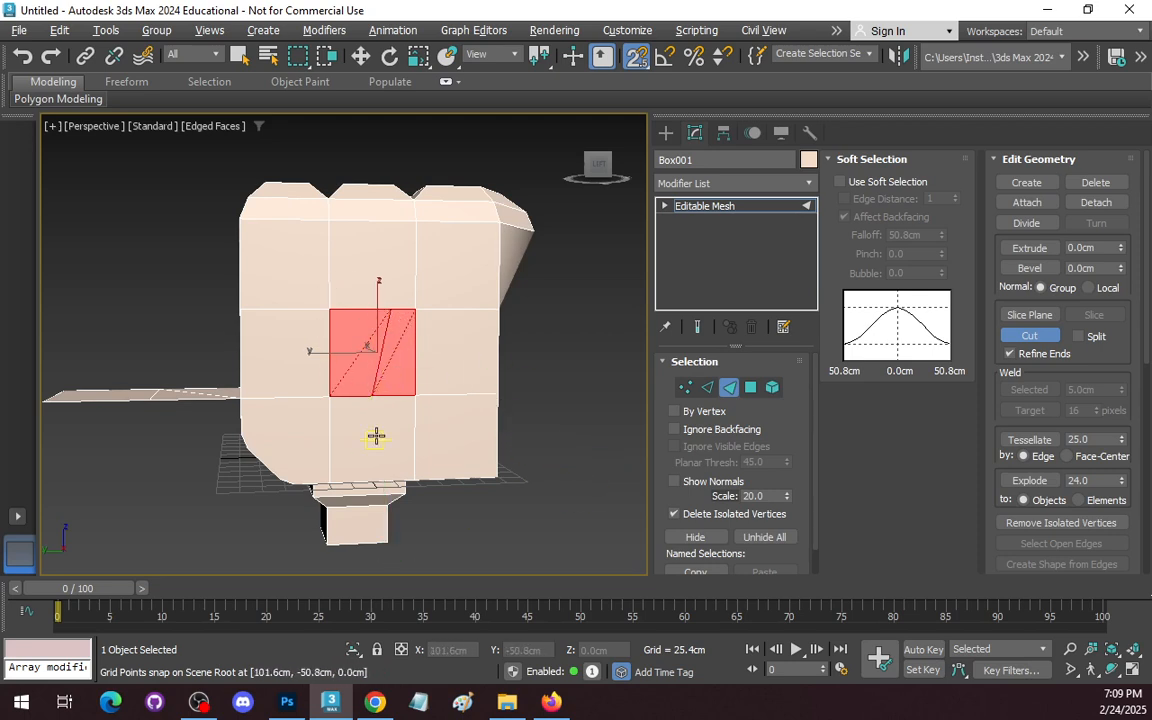
{"action": "left_click", "coordinate": [332, 355]}
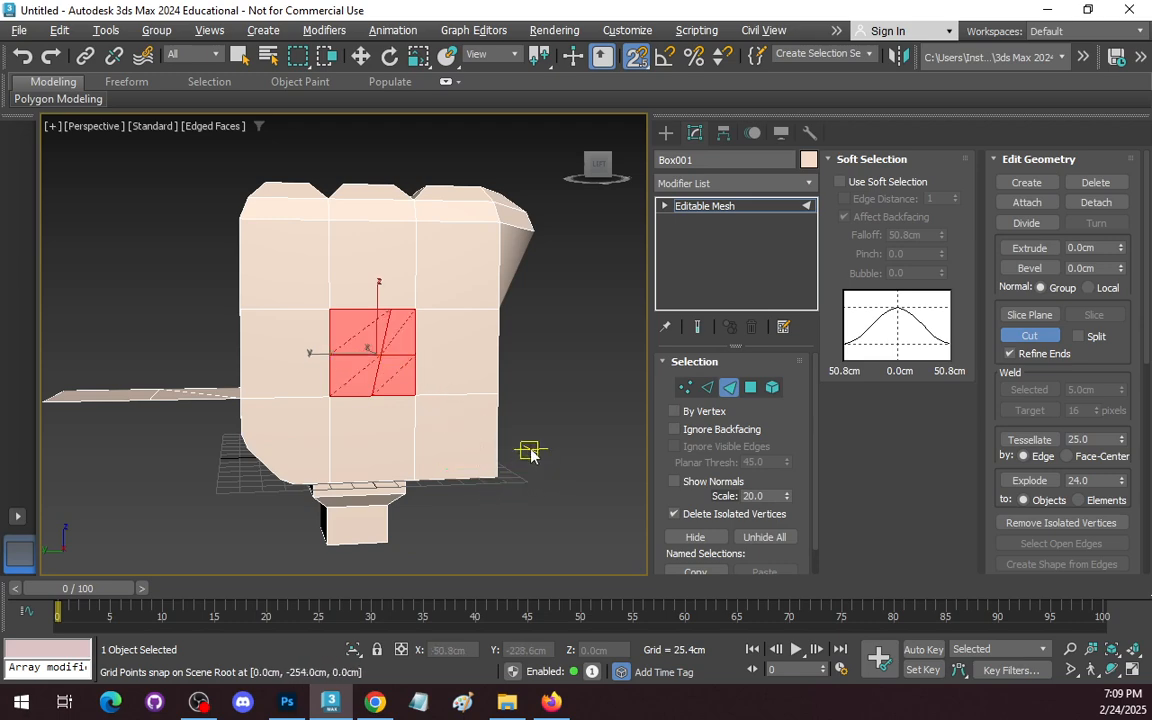
{"action": "scroll", "coordinate": [408, 361], "scroll_direction": "up", "scroll_amount": 4}
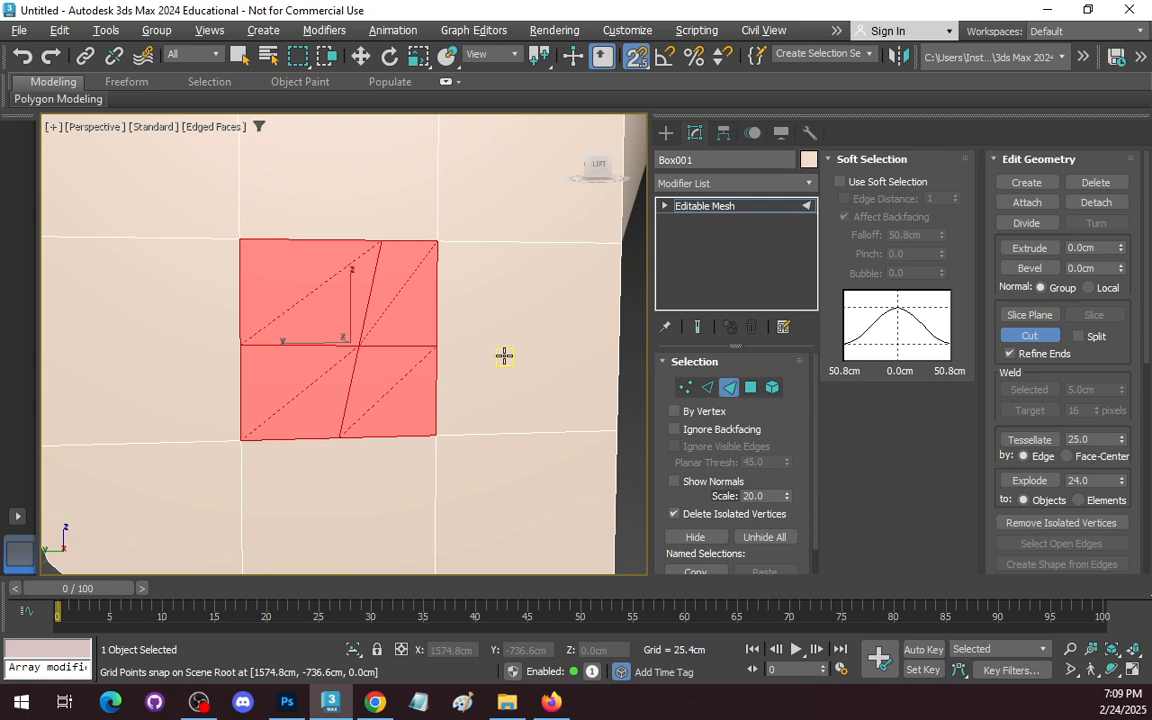
{"action": "left_click", "coordinate": [380, 241]}
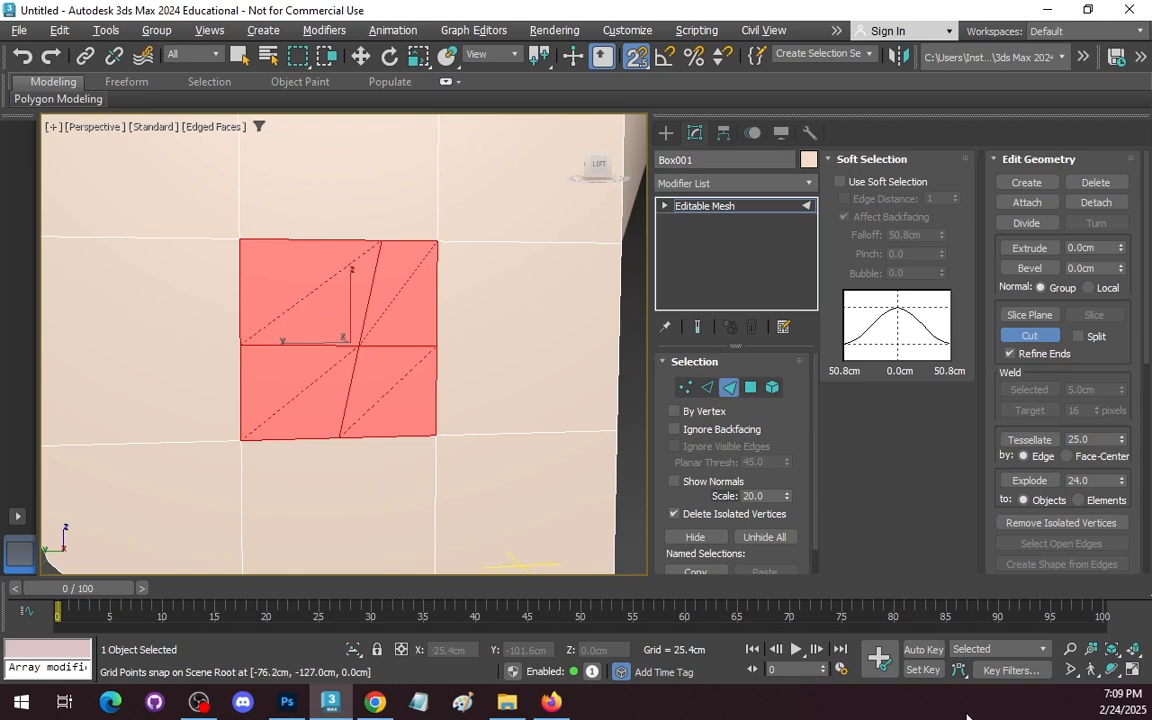
- Switch to Vertex level and pull the vertex where the two cuts cross outward from the box's side
{"action": "left_click", "coordinate": [1109, 673]}
{"action": "left_click_drag", "start_coordinate": [333, 400], "coordinate": [440, 406]}
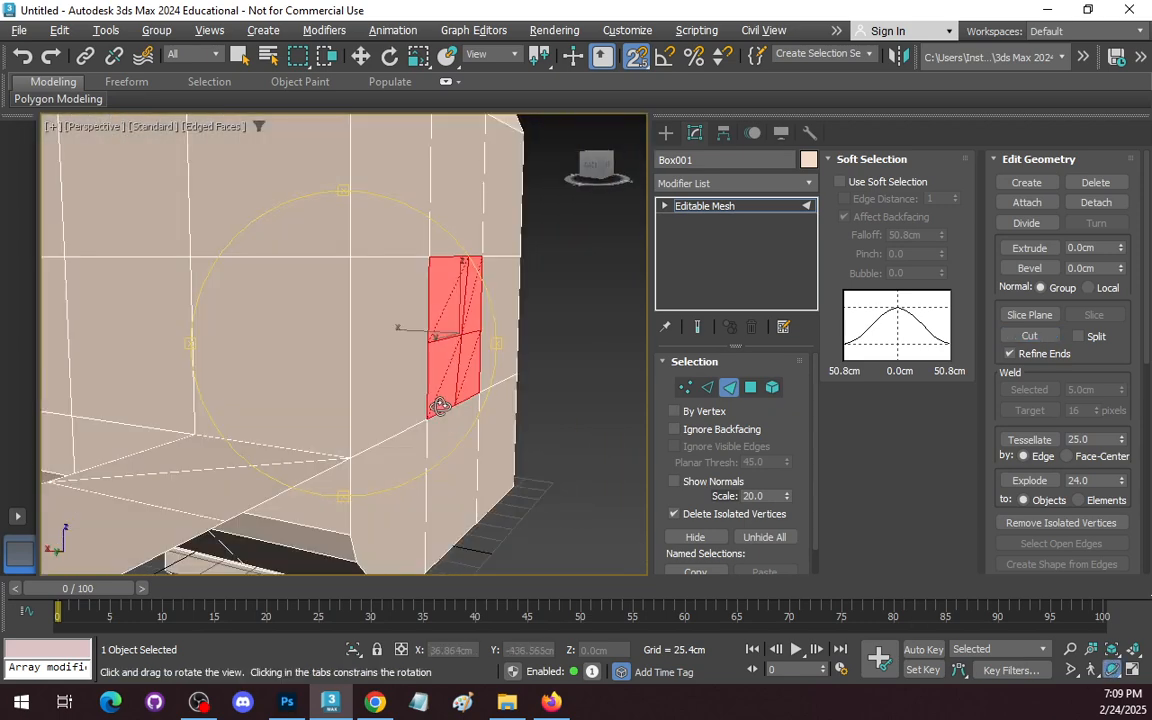
{"action": "left_click", "coordinate": [686, 387]}
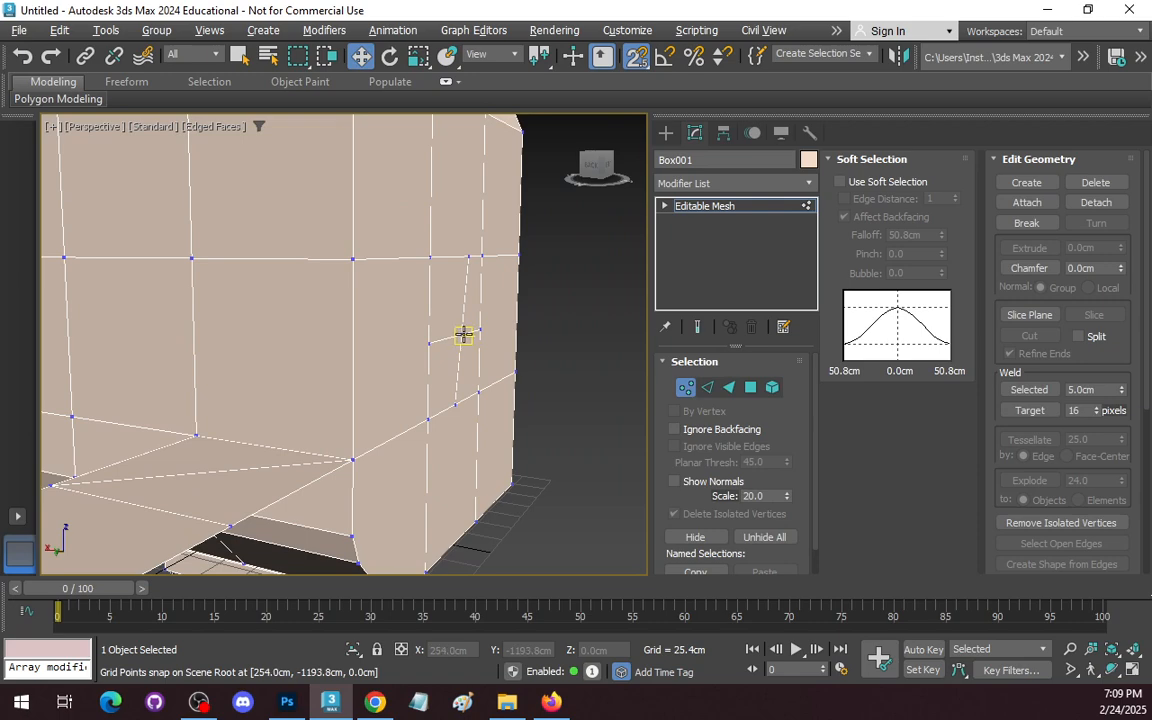
{"action": "left_click_drag", "start_coordinate": [466, 333], "coordinate": [524, 340]}
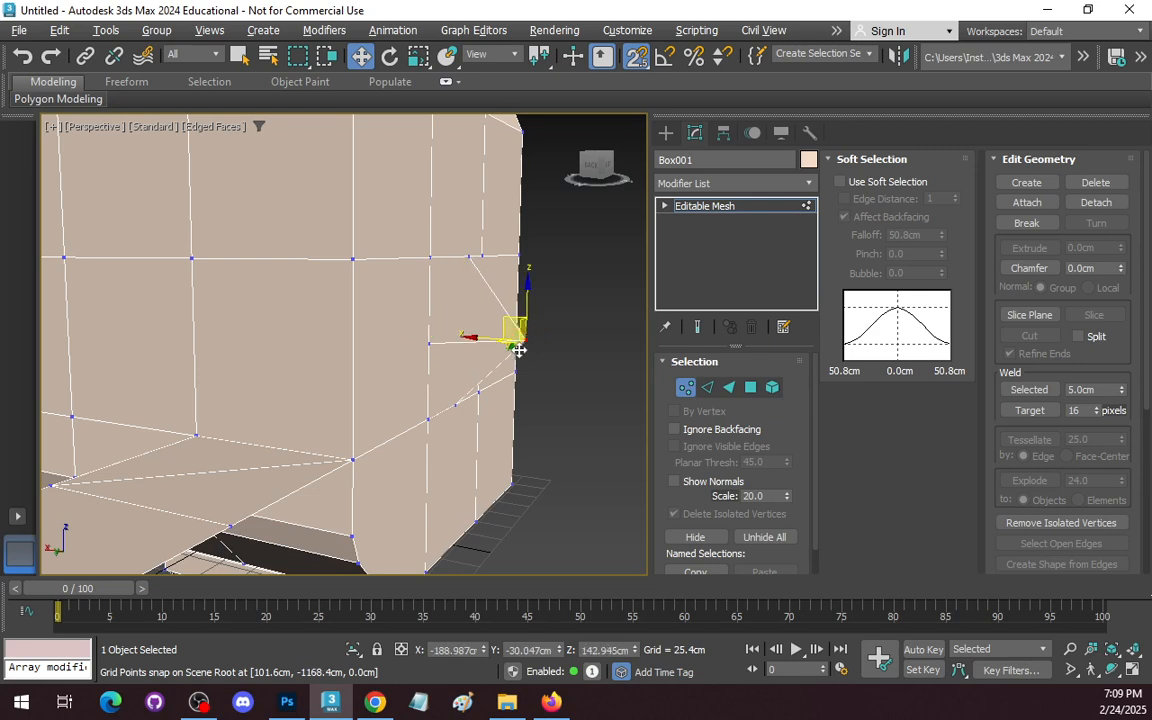
- Try to move the cut vertex on the square's upper edge, and undo the move
{"action": "left_click", "coordinate": [464, 258]}
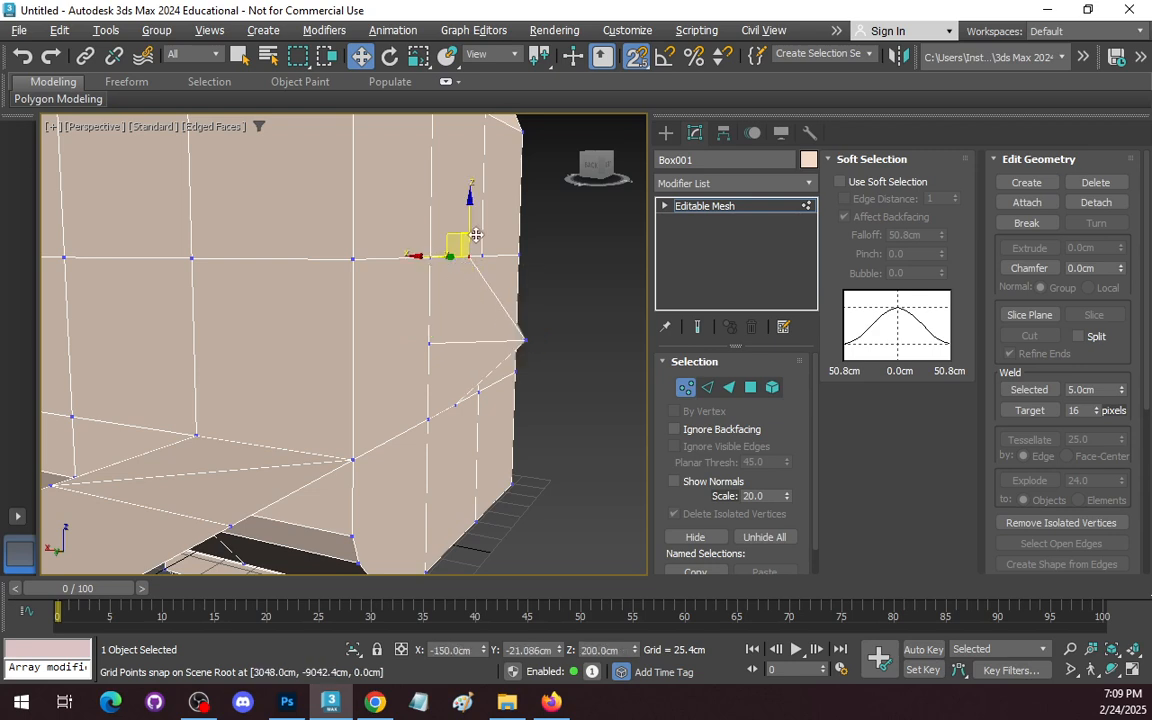
{"action": "mouse_move", "coordinate": [458, 259]}
{"action": "left_mouse_down"}
{"action": "mouse_move", "coordinate": [415, 258]}
{"action": "mouse_move", "coordinate": [494, 262]}
{"action": "mouse_move", "coordinate": [455, 252]}
{"action": "mouse_move", "coordinate": [442, 380]}
{"action": "mouse_move", "coordinate": [411, 463]}
{"action": "mouse_move", "coordinate": [351, 480]}
{"action": "mouse_move", "coordinate": [374, 505]}
{"action": "mouse_move", "coordinate": [405, 478]}
{"action": "mouse_move", "coordinate": [388, 469]}
{"action": "mouse_move", "coordinate": [481, 495]}
{"action": "left_mouse_up"}
{"action": "key", "text": "ctrl+z"}
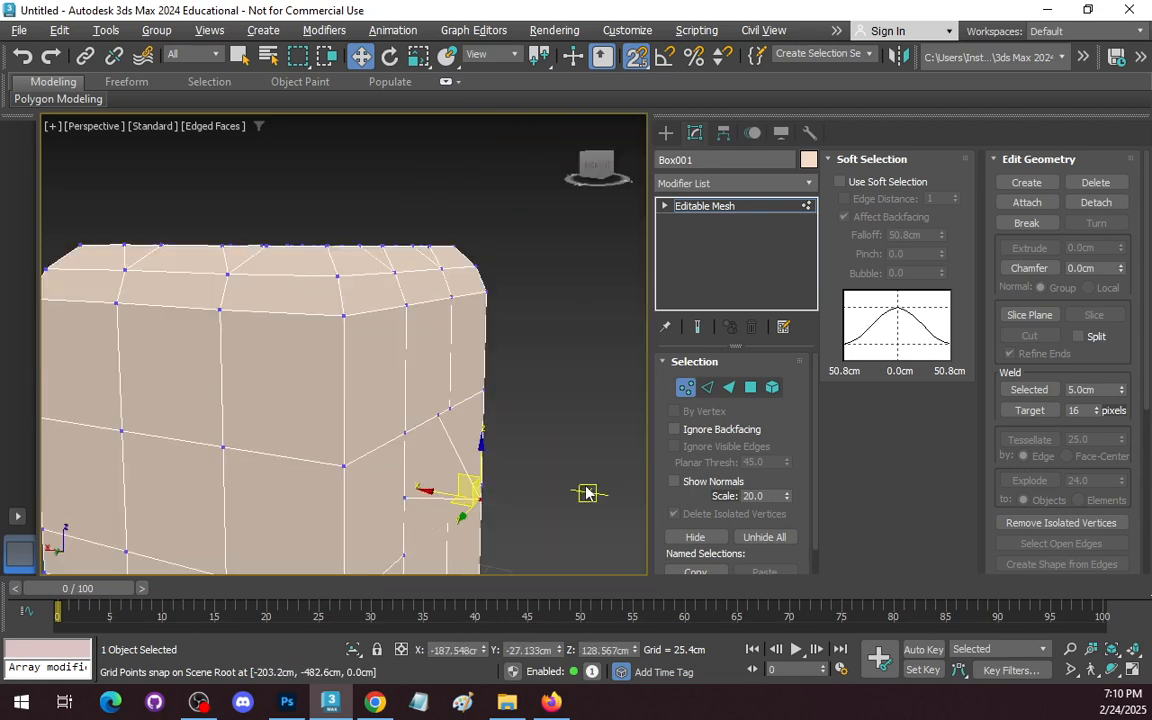
- Examine the pulled-out vertex and the cut faces around it from several angles
{"action": "key", "text": "ctrl+r"}
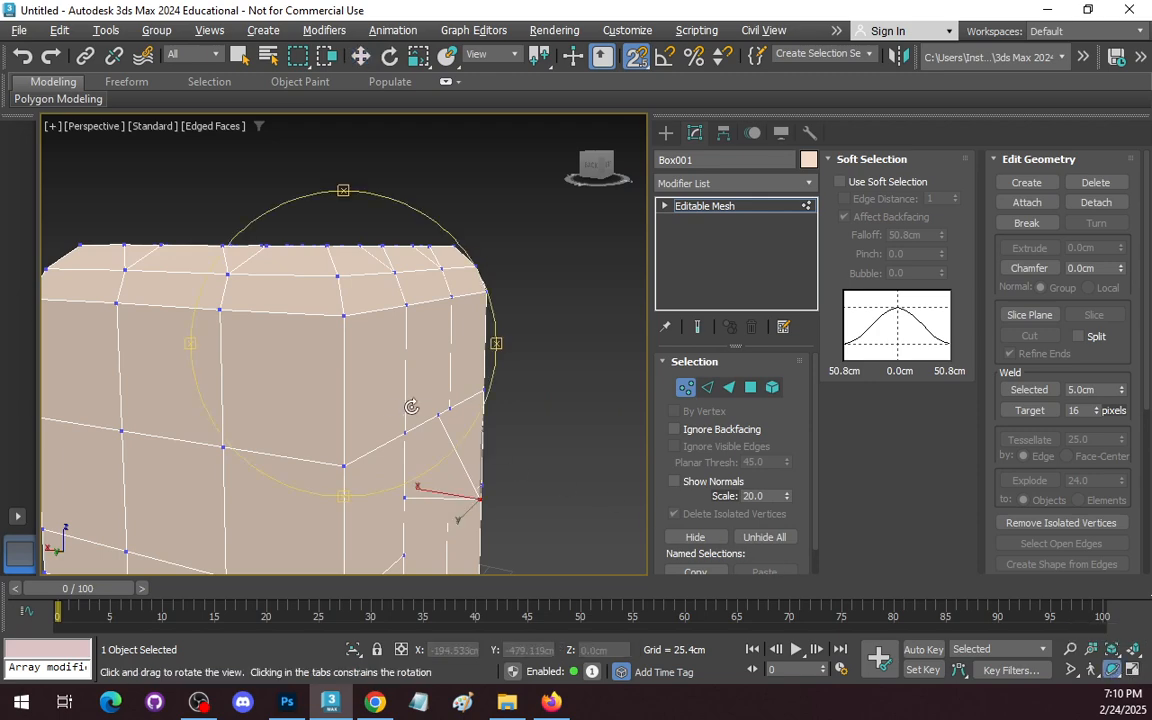
{"action": "left_click_drag", "start_coordinate": [337, 404], "coordinate": [386, 437]}
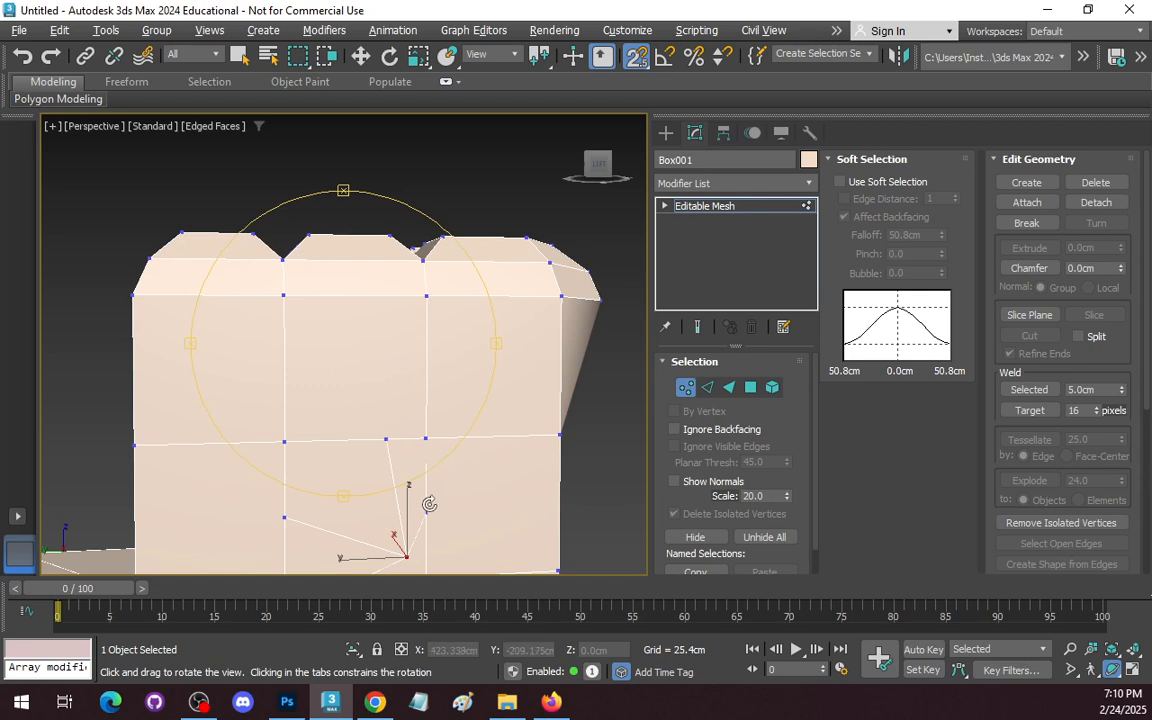
{"action": "left_click_drag", "start_coordinate": [447, 485], "coordinate": [466, 514]}
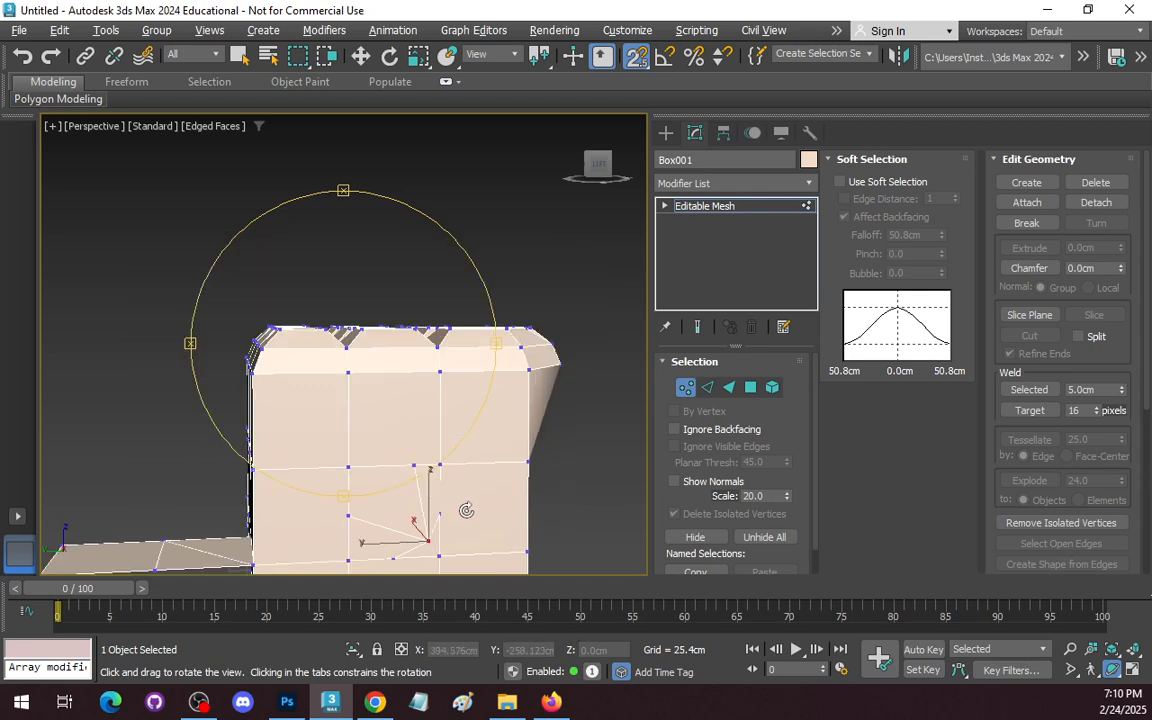